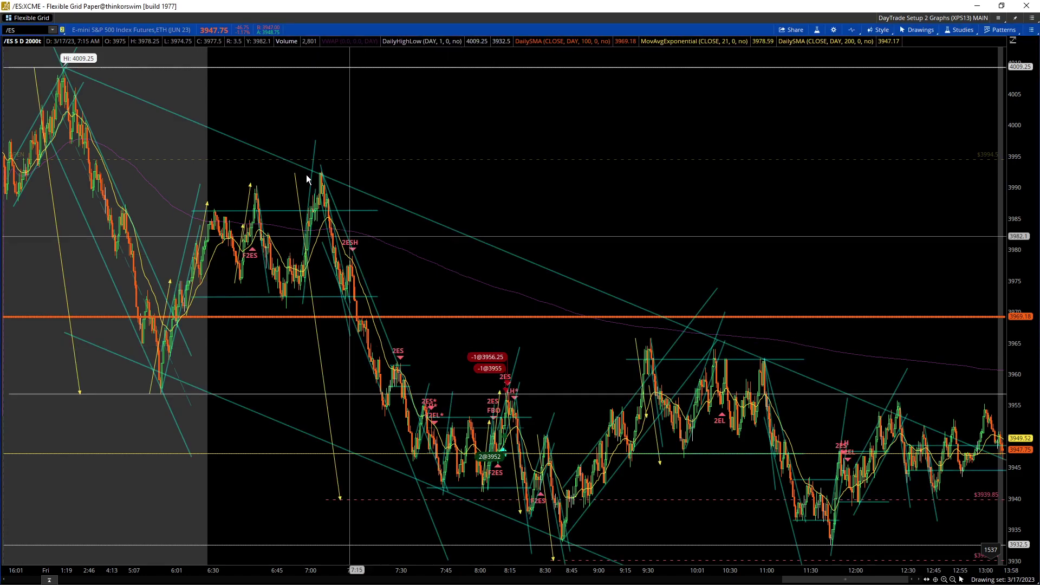
Turn off the display of executed trades on the /ES chart.
{"action": "left_click", "coordinate": [294, 164]}
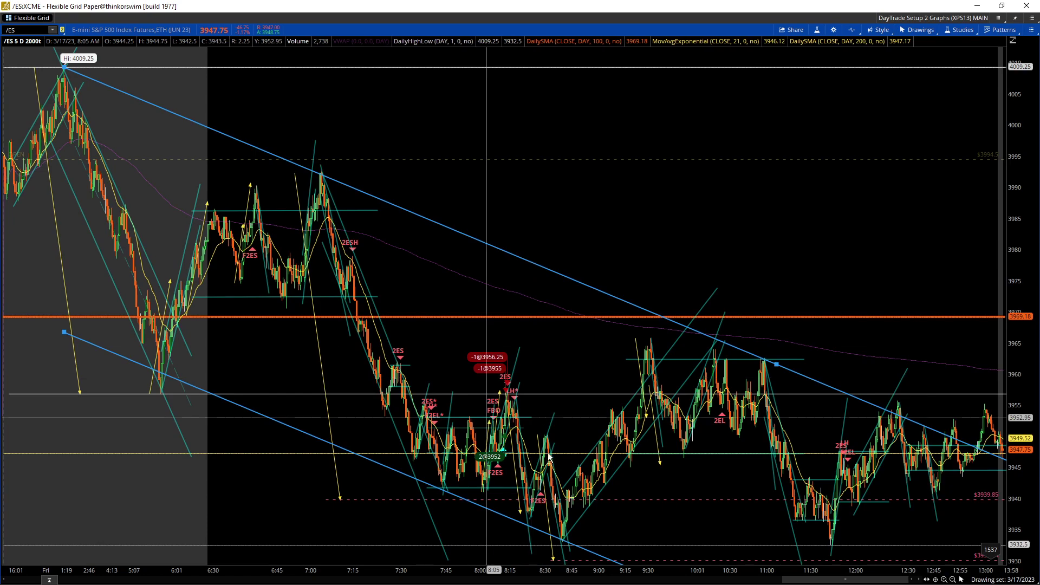
{"action": "left_click", "coordinate": [866, 32]}
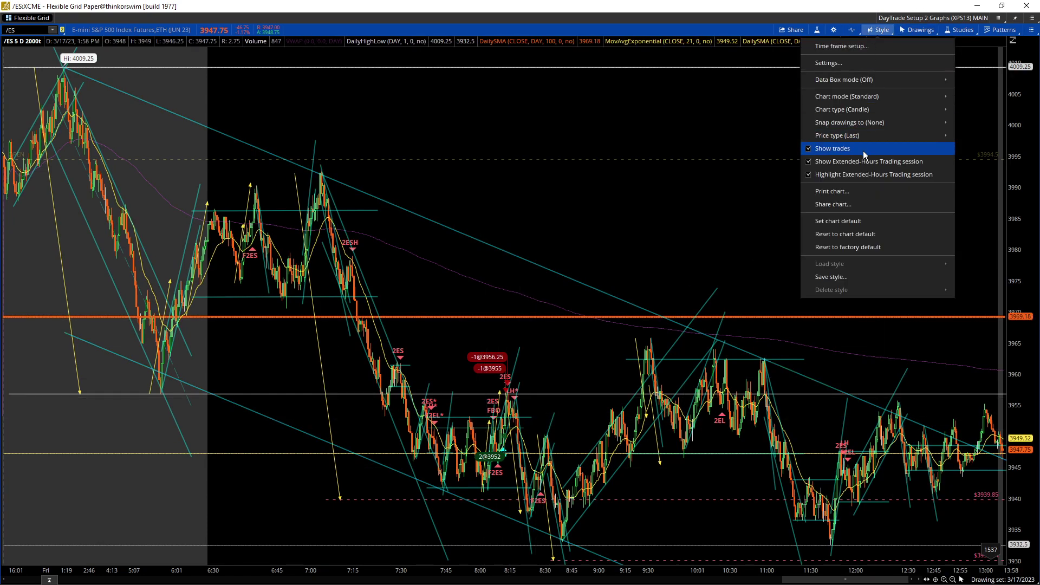
{"action": "left_click", "coordinate": [667, 157]}
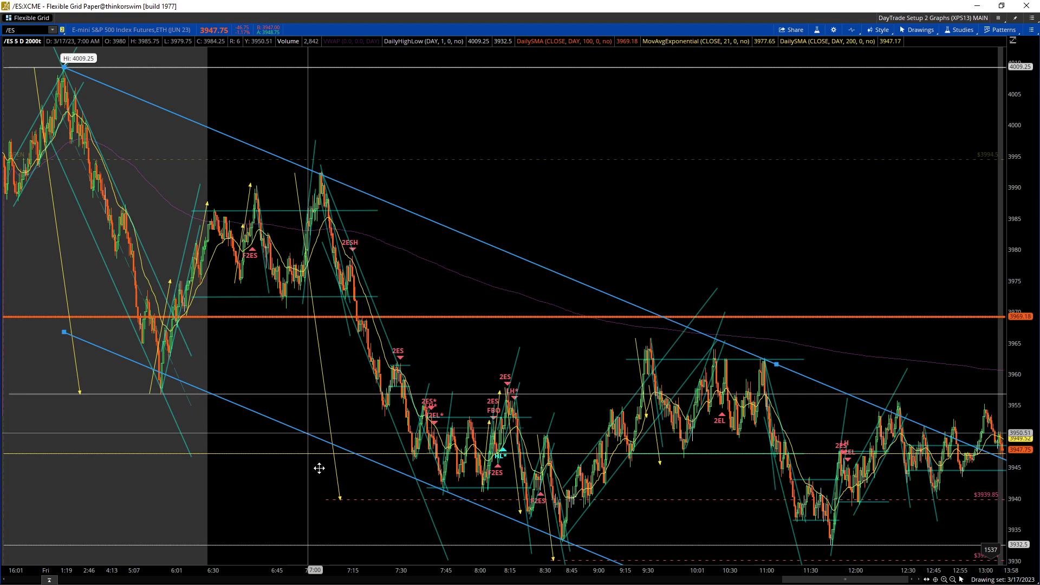
Examine the drawn channels and measured-move arrows across the full day's chart, from the morning range to the move after 8:15.
{"action": "left_click", "coordinate": [326, 298]}
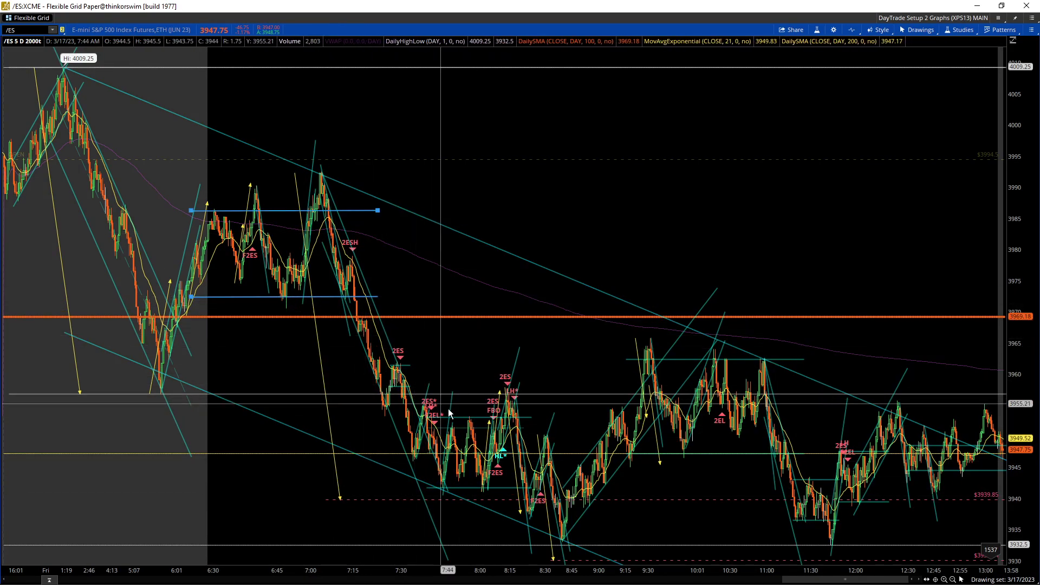
{"action": "left_click", "coordinate": [327, 388]}
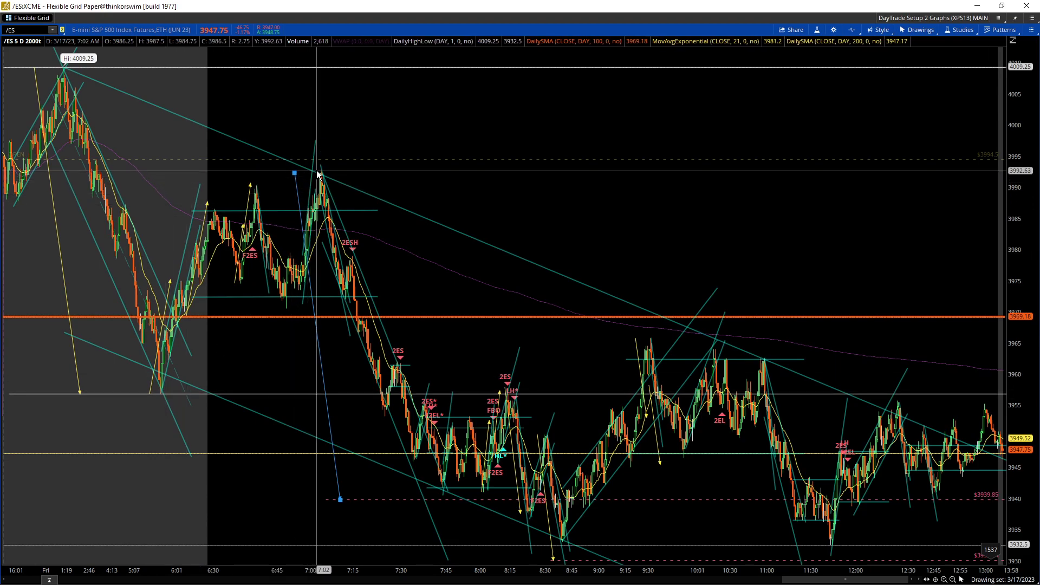
{"action": "left_click", "coordinate": [356, 504]}
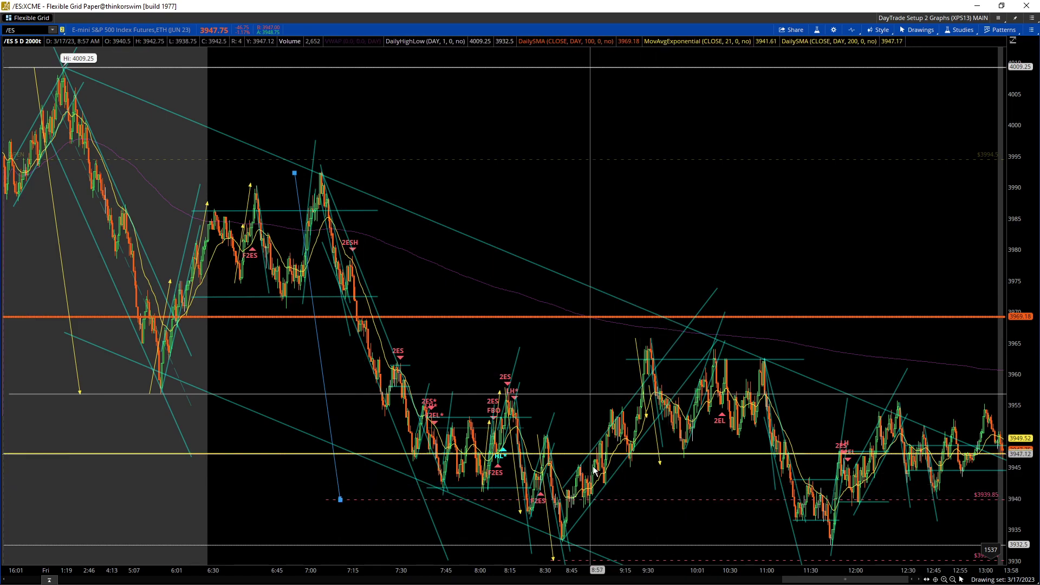
{"action": "left_click", "coordinate": [518, 463]}
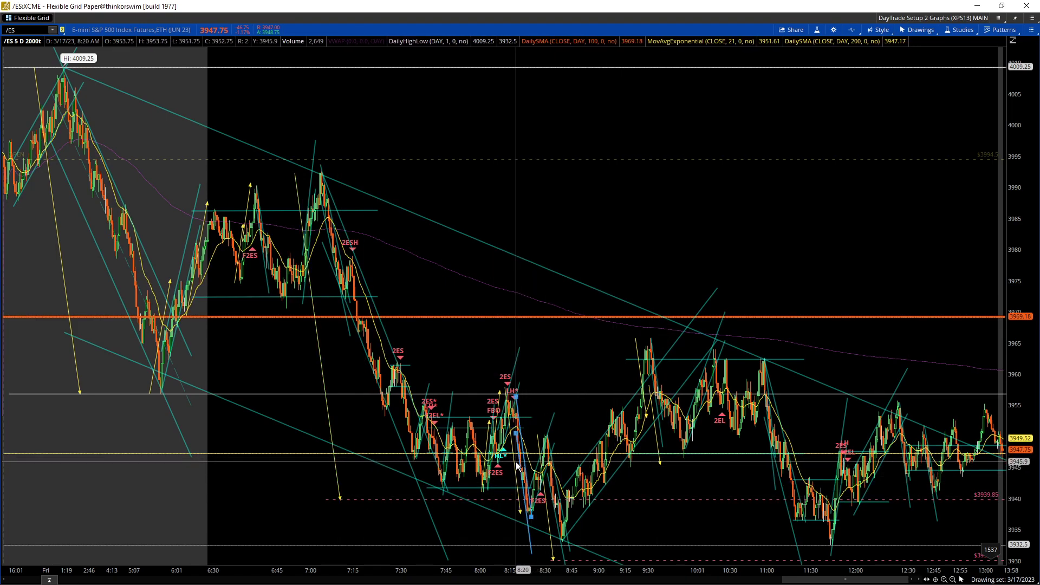
{"action": "left_click_drag", "start_coordinate": [515, 469], "coordinate": [503, 461]}
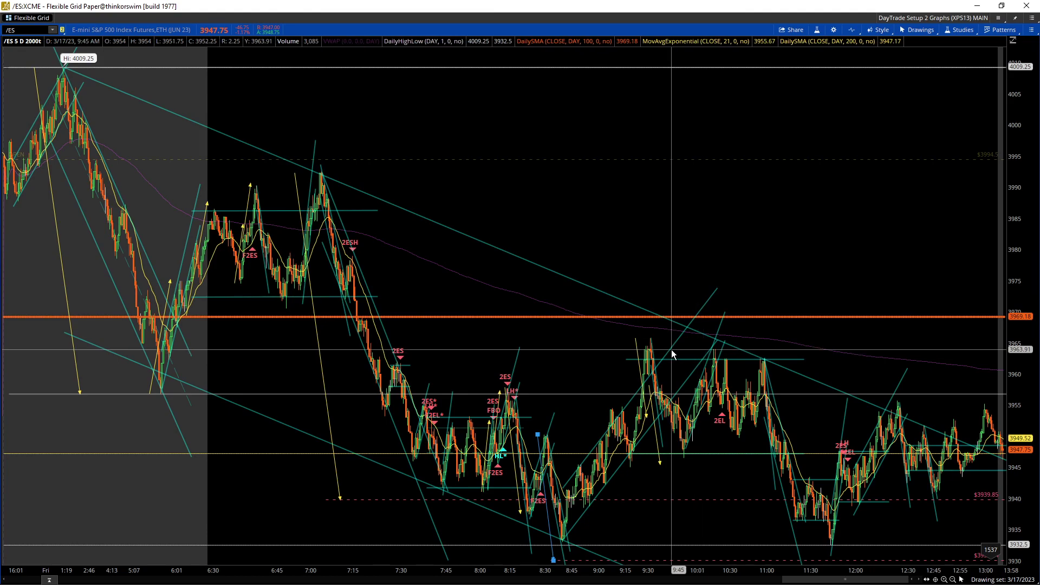
Zoom in on the overnight session and examine the descending channel from the 4009.25 high through the 6:30 open.
{"action": "left_click_drag", "start_coordinate": [218, 515], "coordinate": [7, 508]}
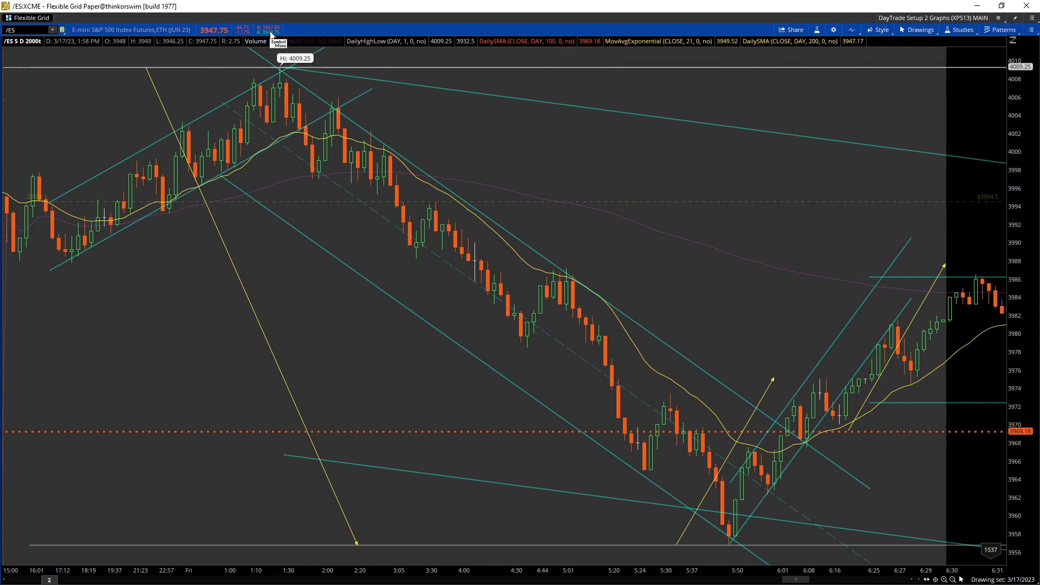
{"action": "mouse_move", "coordinate": [272, 71]}
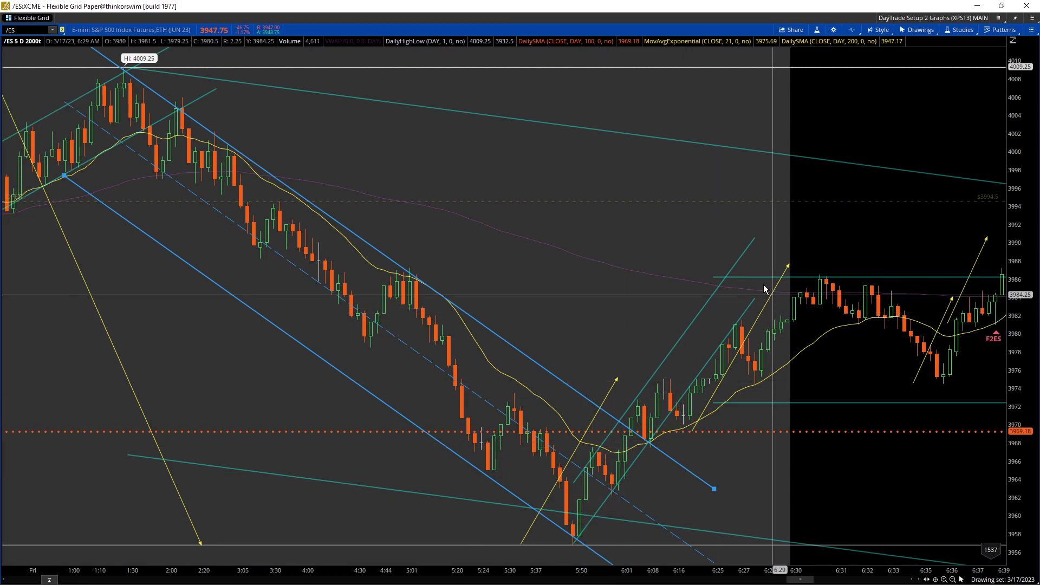
{"action": "scroll", "coordinate": [781, 347], "scroll_direction": "left", "scroll_amount": 1}
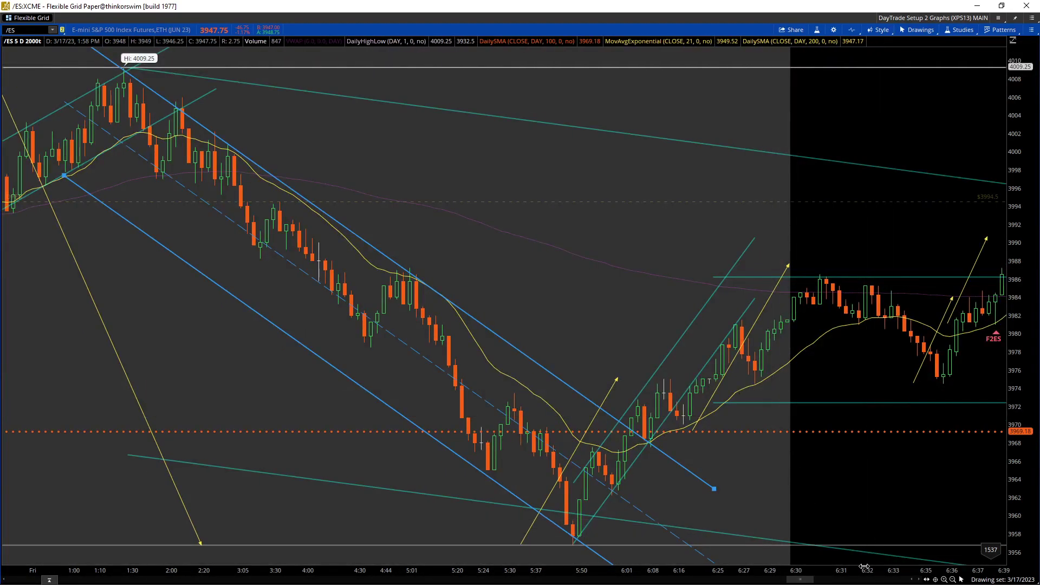
{"action": "left_click", "coordinate": [912, 580]}
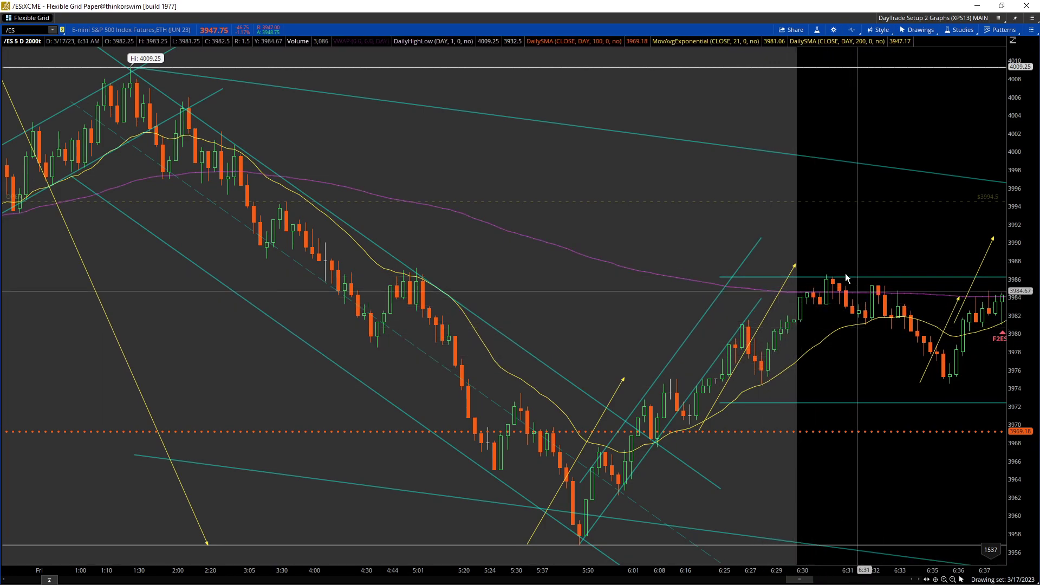
{"action": "left_click", "coordinate": [853, 402]}
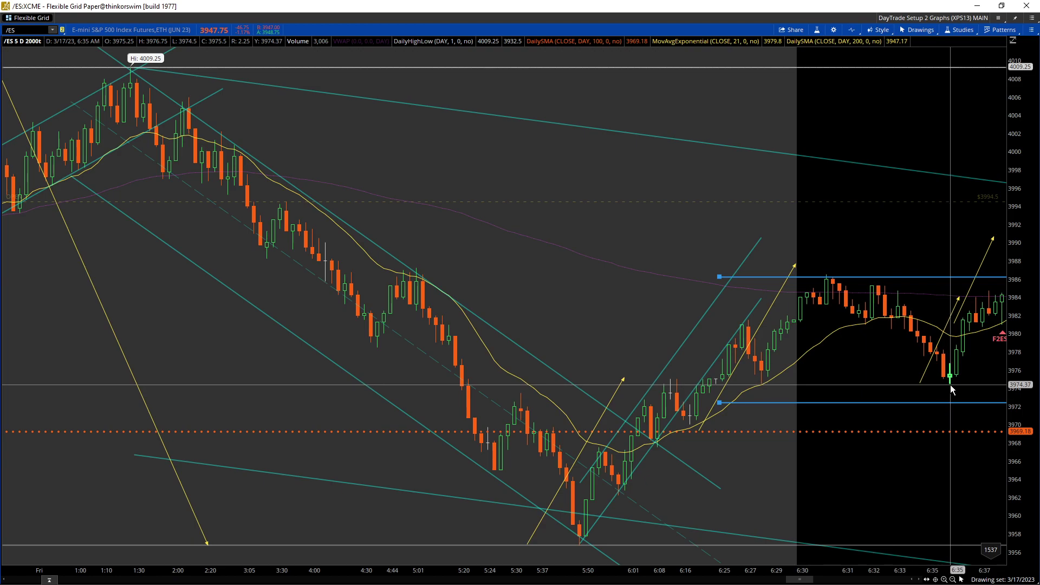
{"action": "left_click_drag", "start_coordinate": [719, 402], "coordinate": [722, 384]}
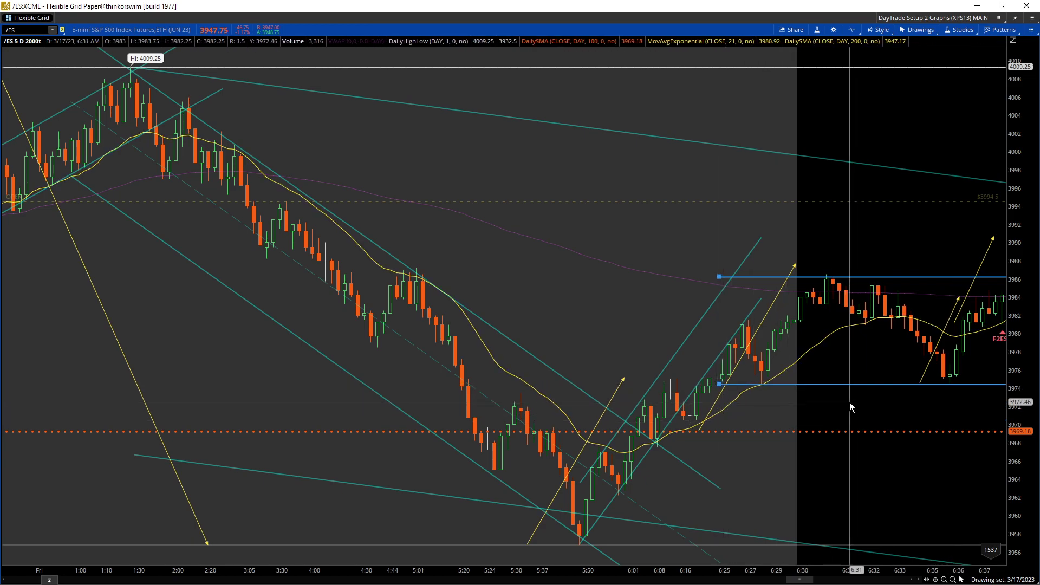
{"action": "key", "text": "ctrl+z"}
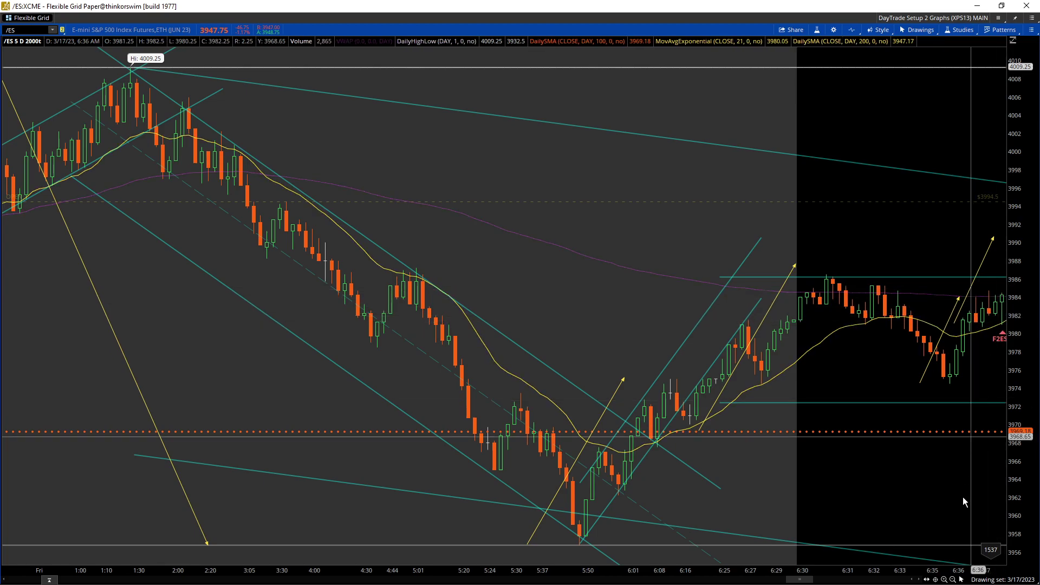
Raise the lower line of the horizontal channel around the 6:30 open to the 6:35 swing low, about 3974.5.
{"action": "left_click_drag", "start_coordinate": [957, 569], "coordinate": [924, 569]}
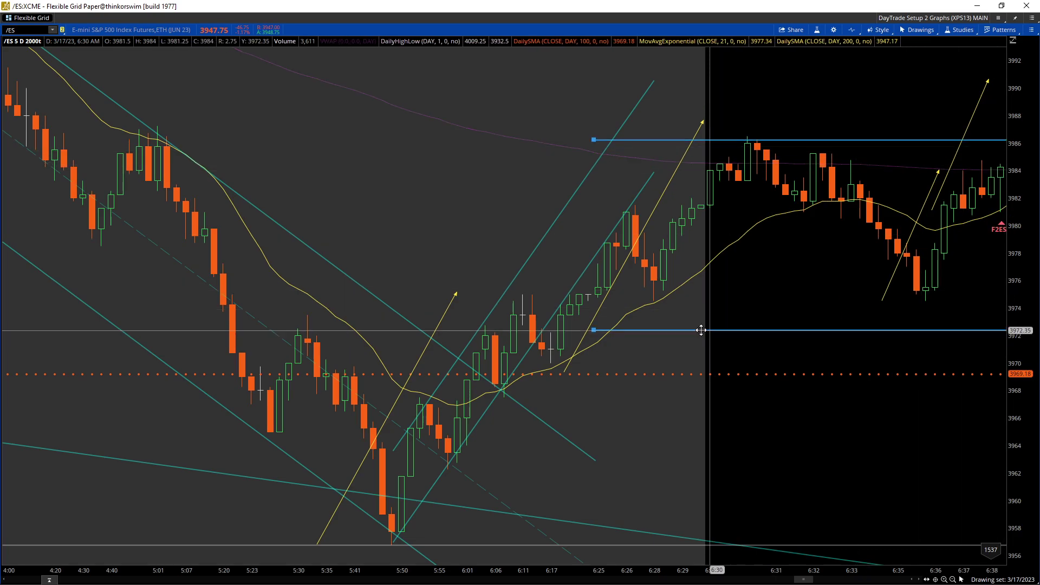
{"action": "left_click_drag", "start_coordinate": [596, 329], "coordinate": [600, 299]}
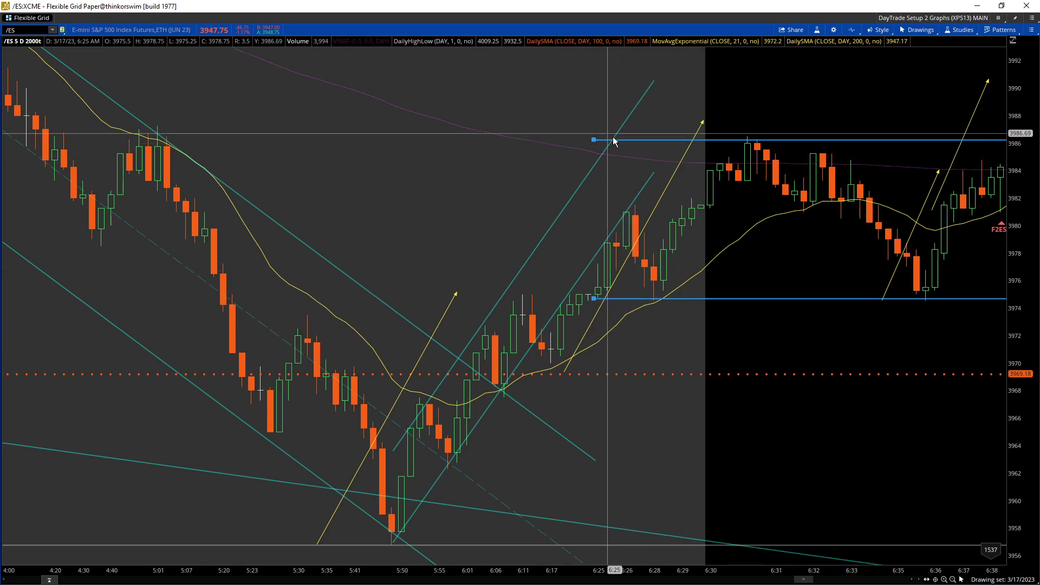
{"action": "left_click_drag", "start_coordinate": [618, 140], "coordinate": [618, 151]}
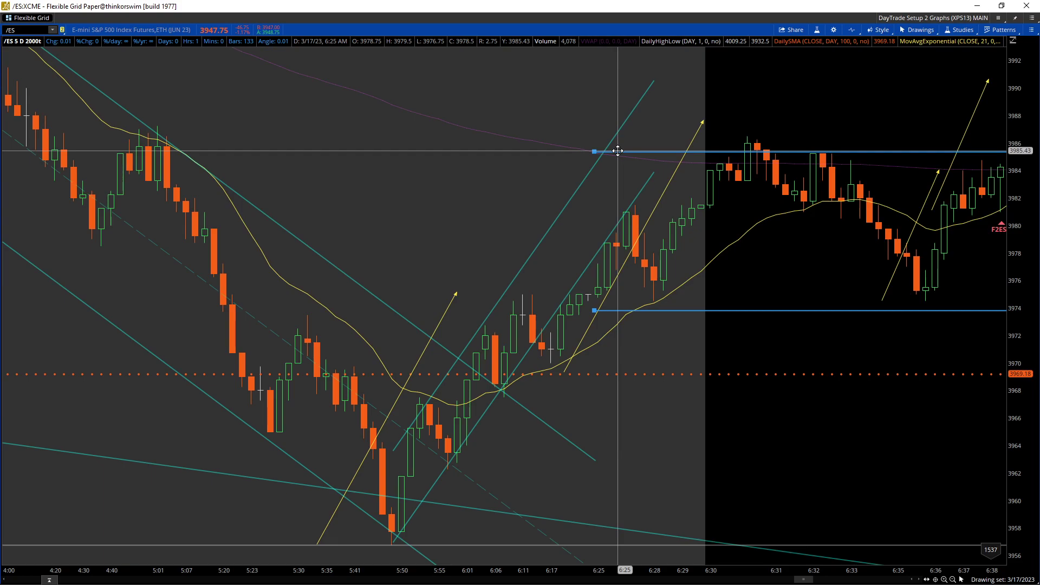
{"action": "key", "text": "Escape"}
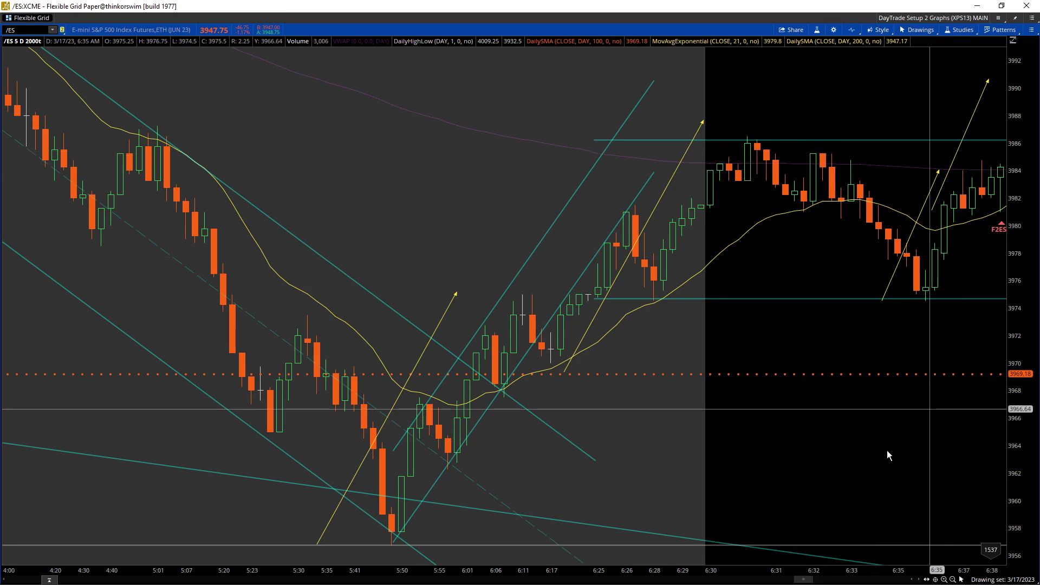
Advance the chart bar by bar from 6:38 to about 7:01 and examine the breakout above the horizontal channel and its reversal.
{"action": "left_click", "coordinate": [920, 580]}
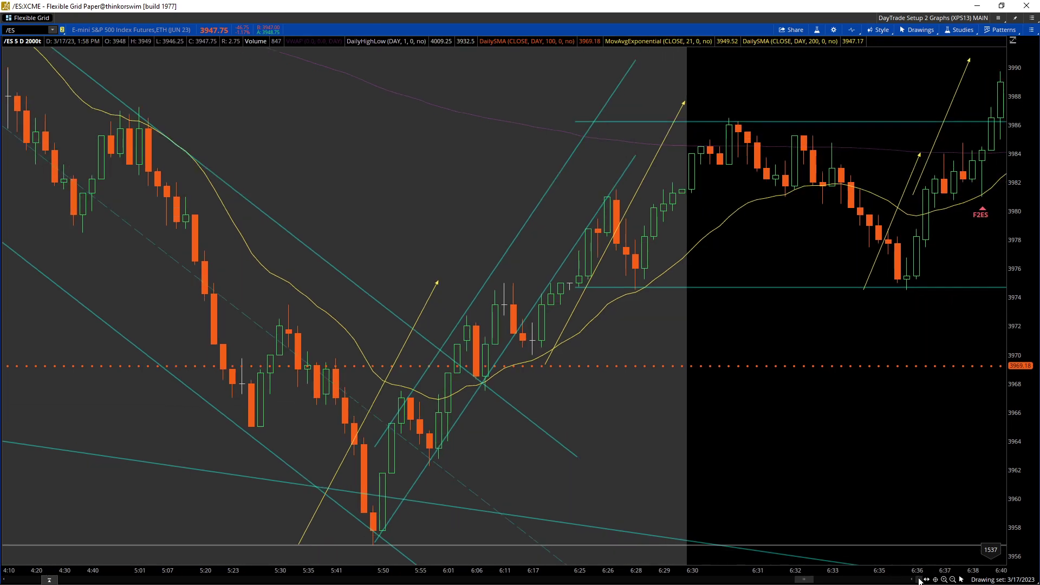
{"action": "left_click", "coordinate": [920, 579]}
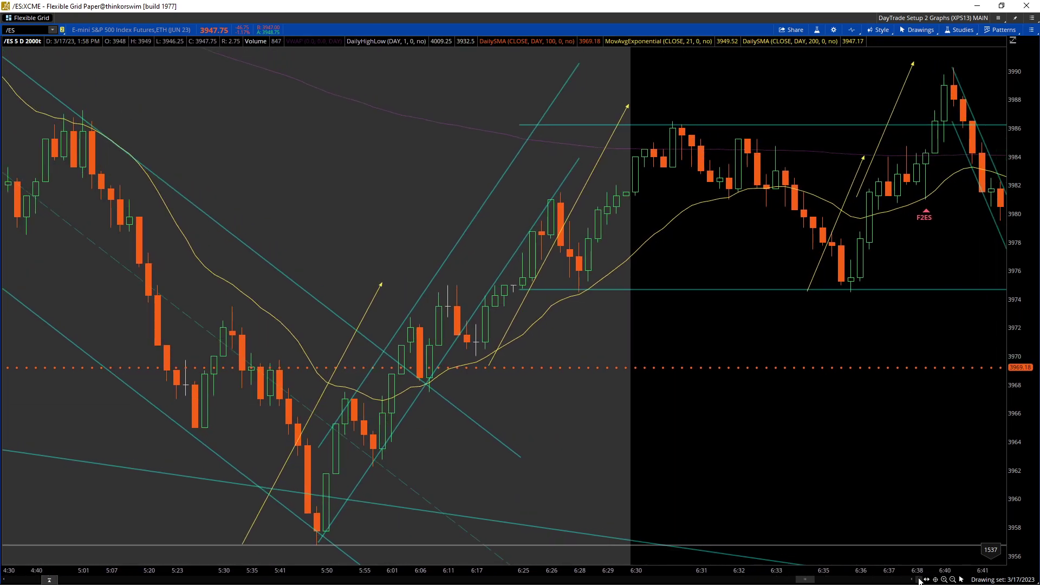
{"action": "left_click", "coordinate": [920, 580]}
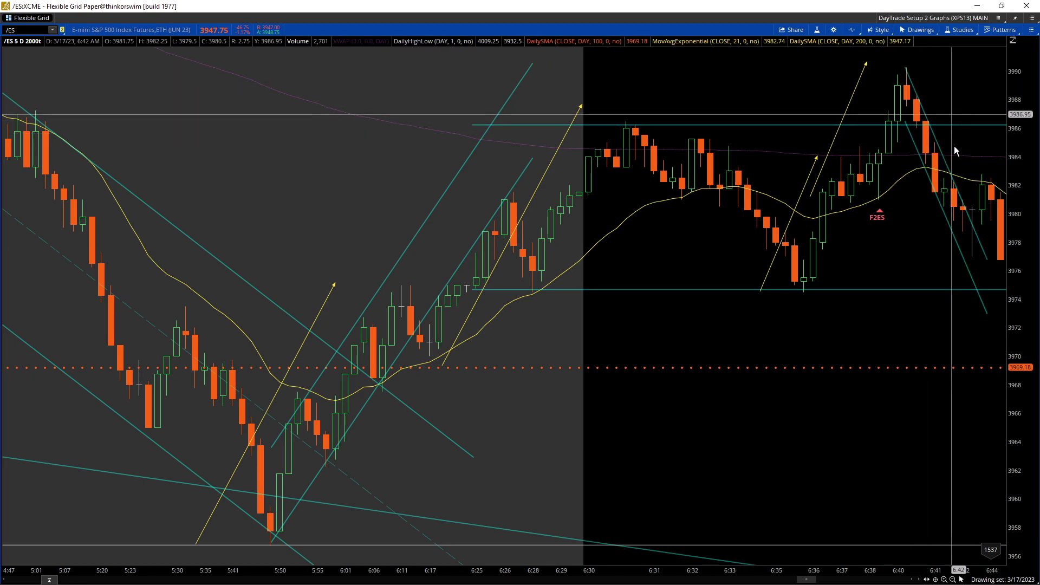
{"action": "left_click", "coordinate": [921, 579]}
{"action": "left_click_drag", "start_coordinate": [921, 579], "coordinate": [921, 580]}
{"action": "left_click_drag", "start_coordinate": [920, 579], "coordinate": [921, 579]}
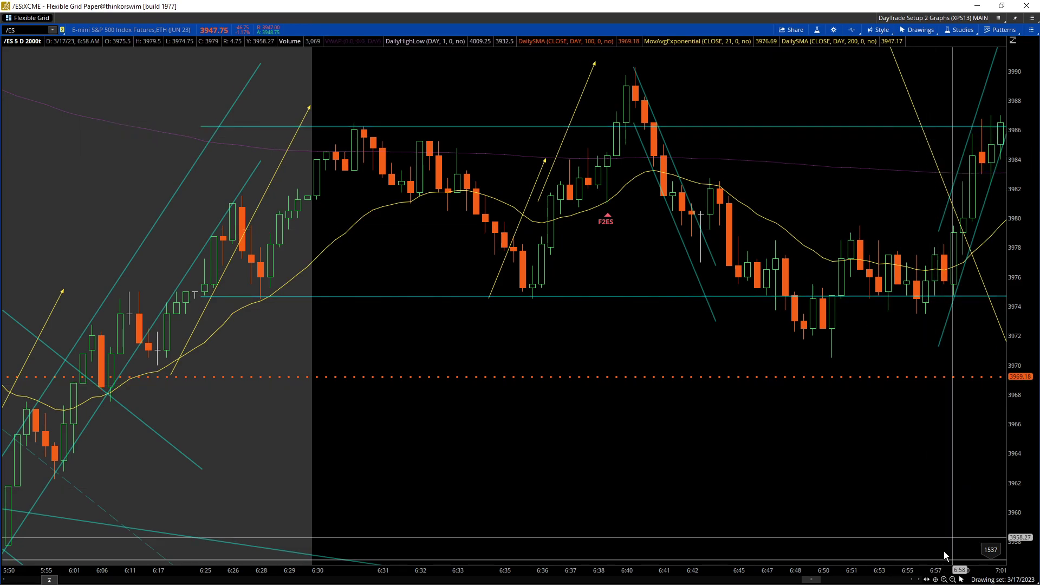
Advance the chart to 7:08 and examine the break below the channel near 6:50 and the rally to the 7:03 high.
{"action": "left_click", "coordinate": [918, 580]}
{"action": "left_click", "coordinate": [919, 580]}
{"action": "left_click", "coordinate": [919, 580]}
{"action": "left_click", "coordinate": [919, 581]}
{"action": "left_click", "coordinate": [919, 580]}
{"action": "left_click", "coordinate": [919, 580]}
{"action": "left_click", "coordinate": [918, 581]}
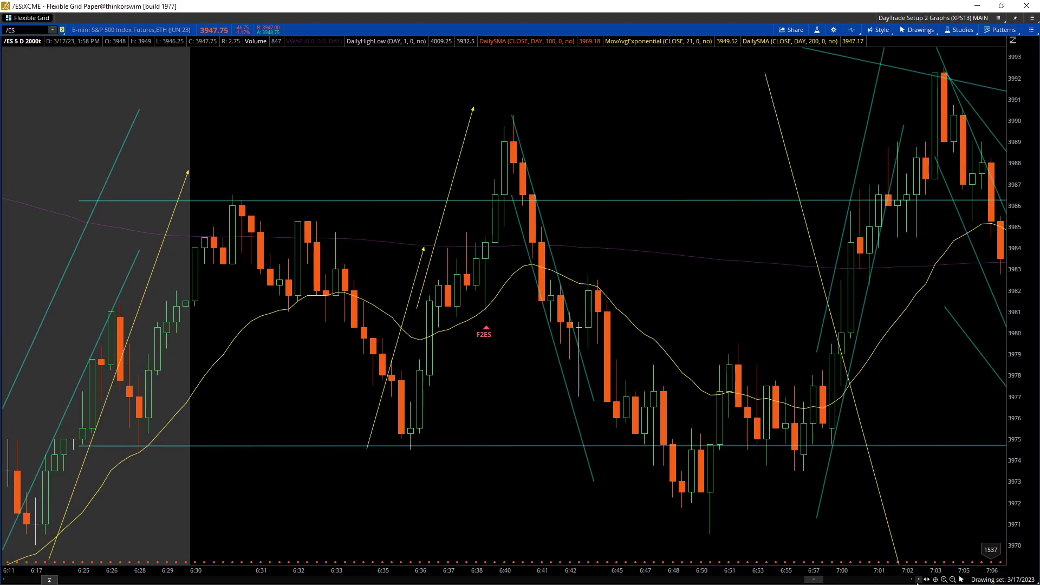
{"action": "left_click", "coordinate": [919, 580]}
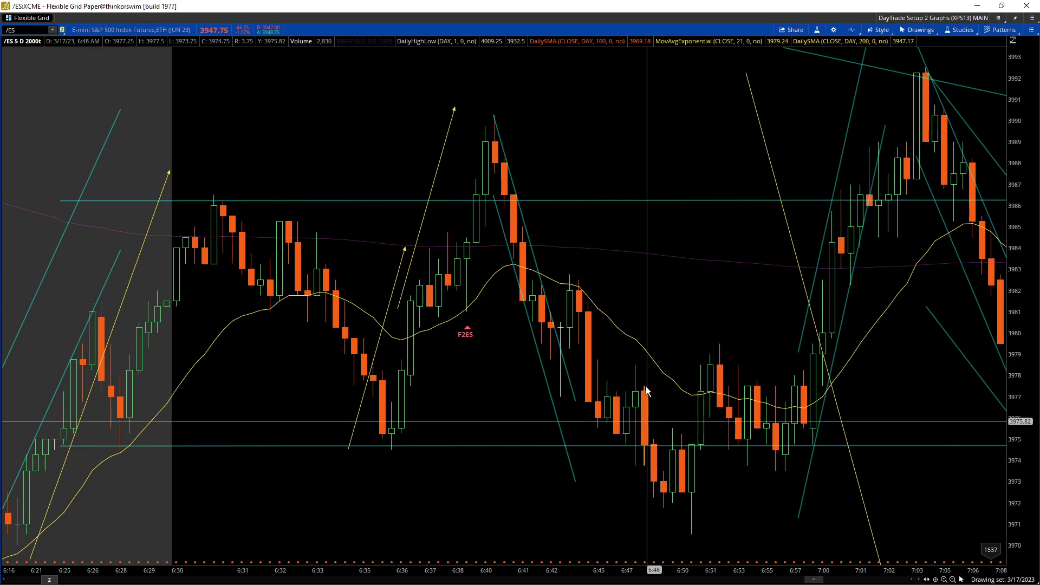
{"action": "left_click", "coordinate": [630, 403]}
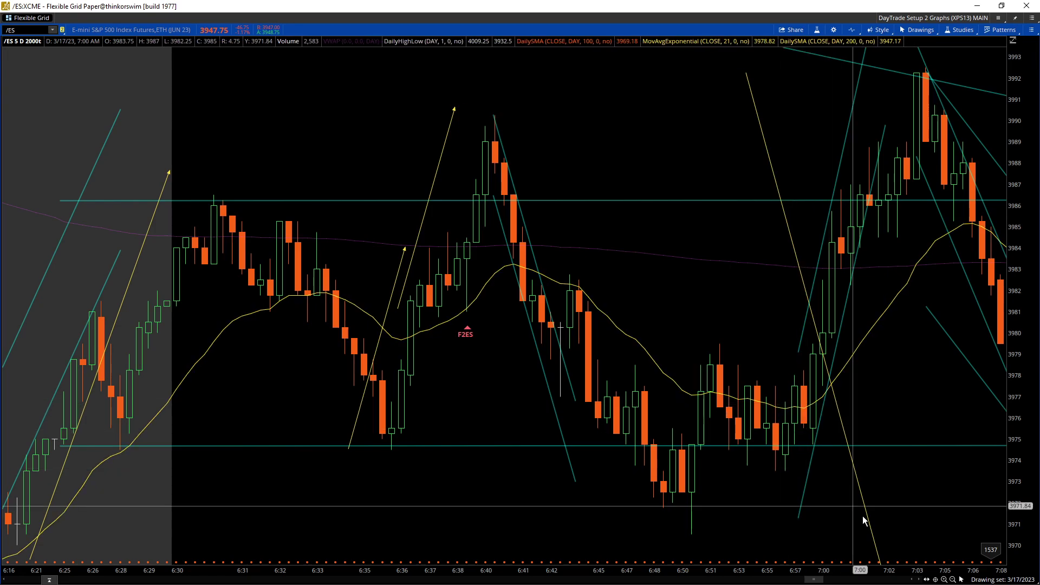
Advance the chart to 7:18 and examine the steep descending channel from the 7:03 high and the pullback at the 2ESH marker.
{"action": "left_click", "coordinate": [920, 581]}
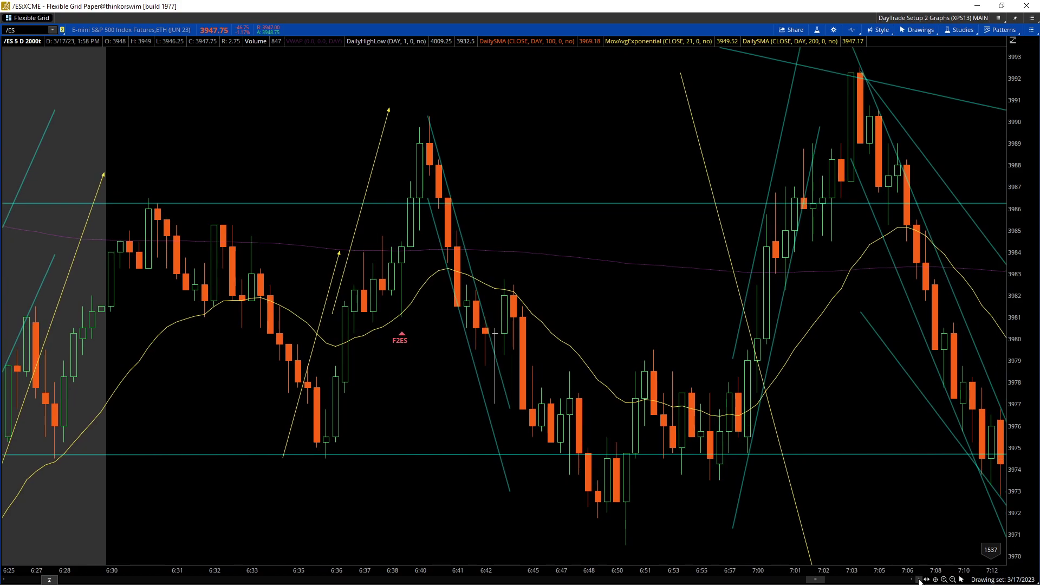
{"action": "left_click", "coordinate": [921, 580]}
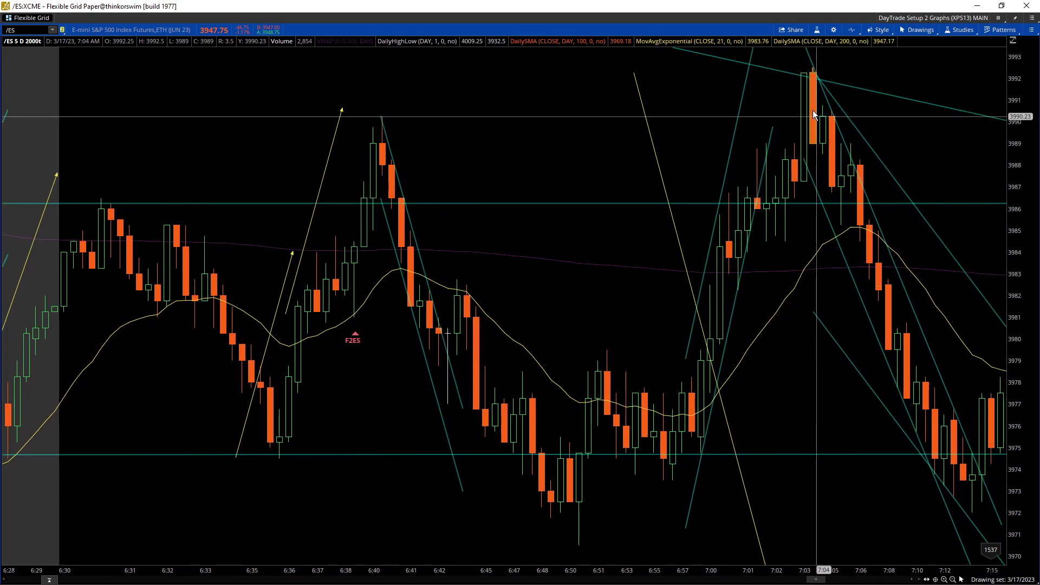
{"action": "left_click", "coordinate": [919, 580]}
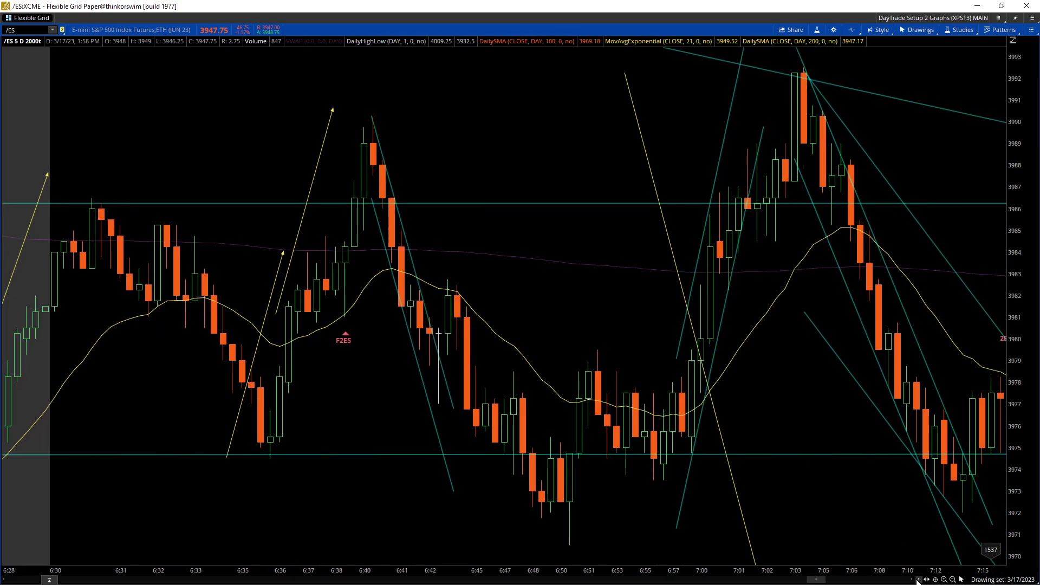
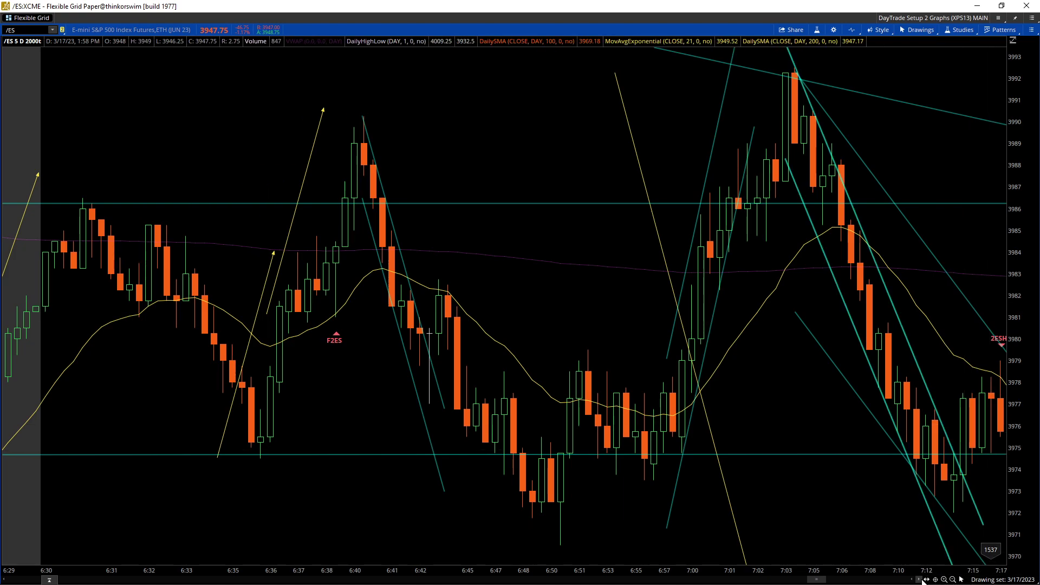
{"action": "left_click", "coordinate": [922, 580]}
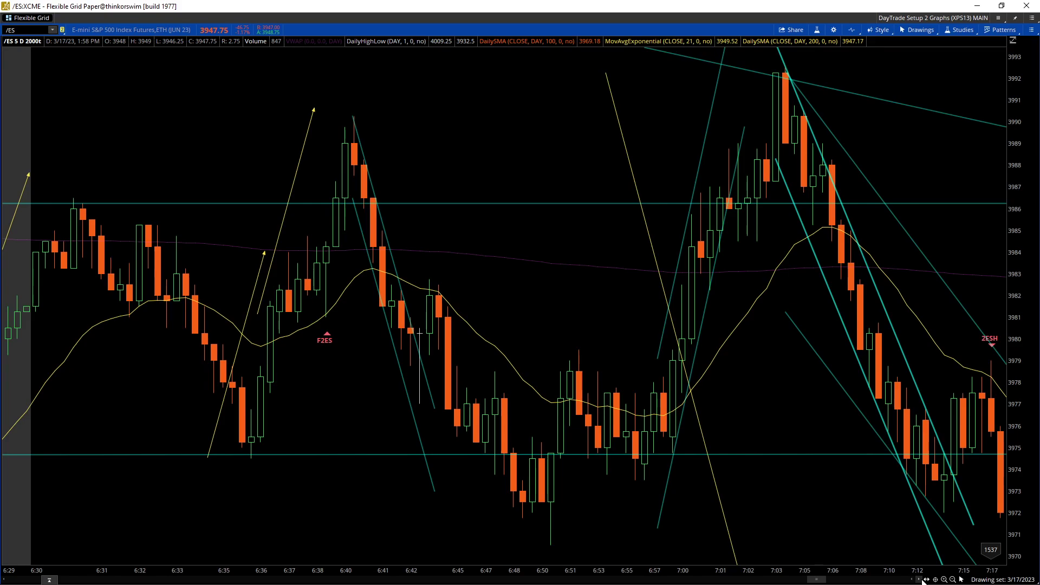
{"action": "left_click", "coordinate": [922, 580]}
{"action": "left_click", "coordinate": [922, 579]}
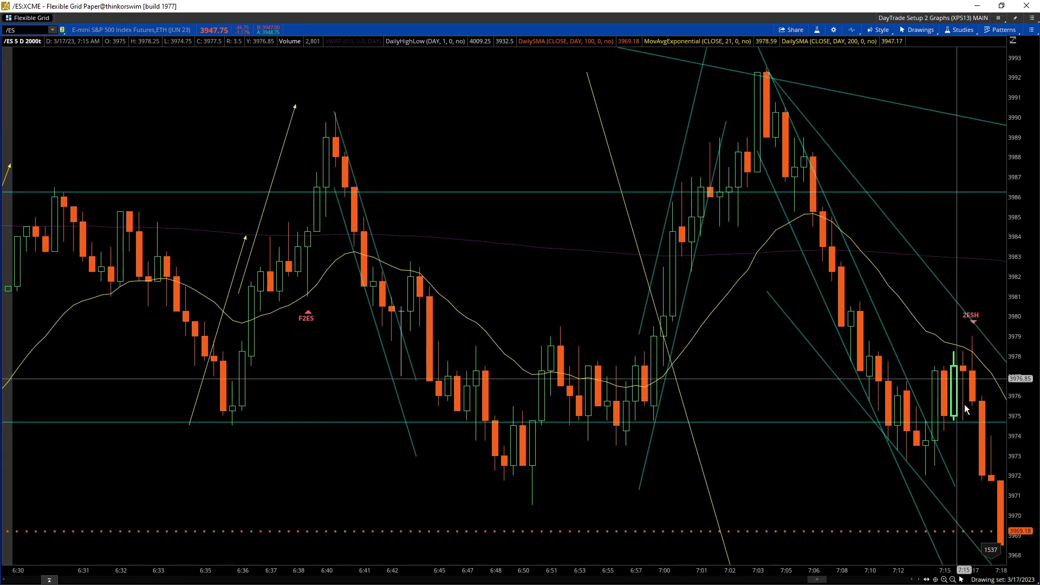
Select the wider descending channel from the 7:03 high and follow price bar by bar to 7:33, past the 2ES marker.
{"action": "left_click", "coordinate": [920, 580]}
{"action": "left_click_drag", "start_coordinate": [921, 581], "coordinate": [921, 581]}
{"action": "left_click", "coordinate": [906, 453]}
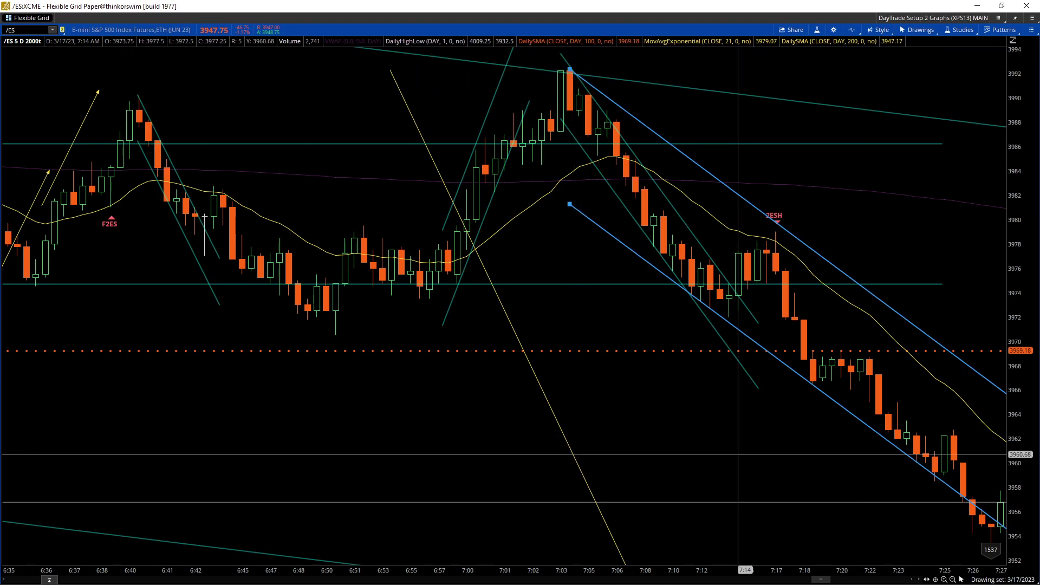
{"action": "left_click", "coordinate": [920, 581]}
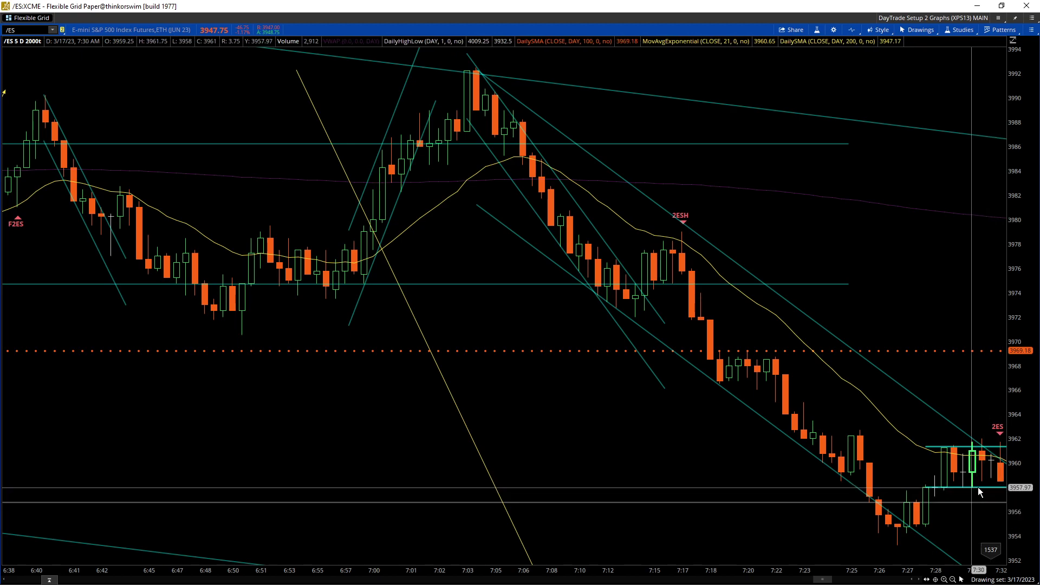
{"action": "left_click", "coordinate": [920, 580]}
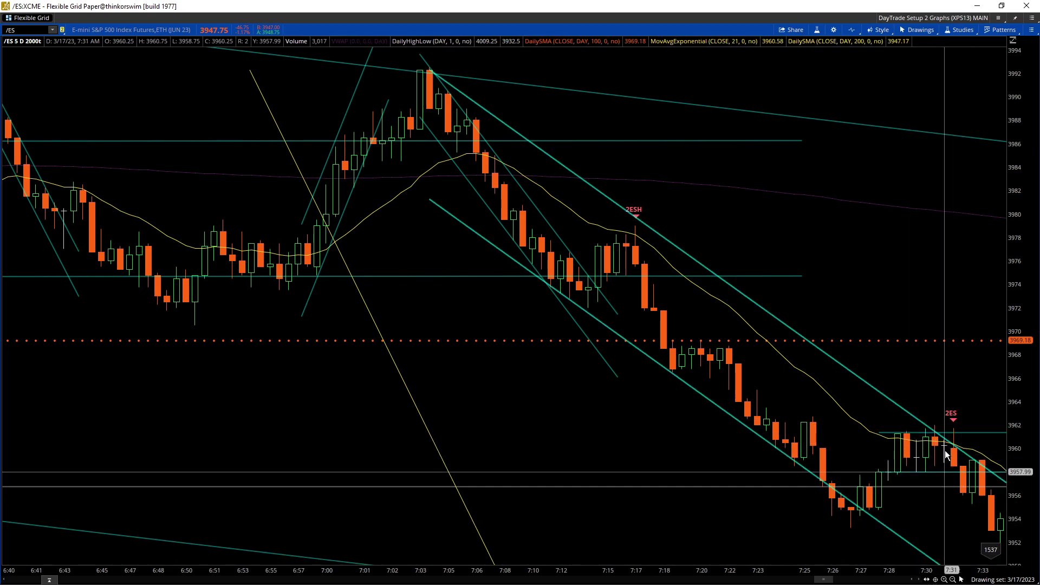
Advance the chart bar by bar from 7:33 to 7:42 and examine the small rising channel and the 2ES*, LH* and F2EL* markers.
{"action": "left_click", "coordinate": [919, 581]}
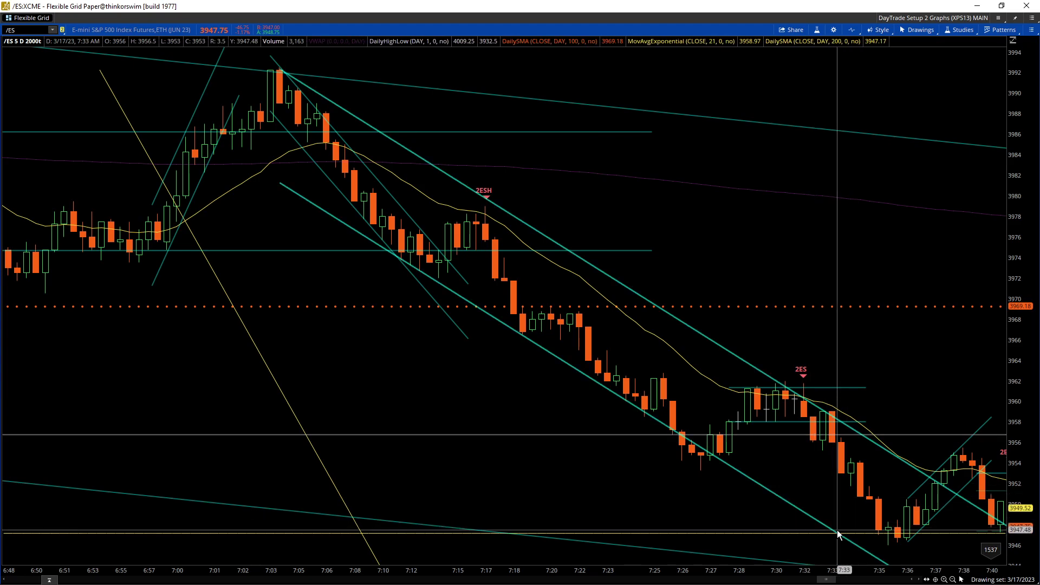
{"action": "mouse_move", "coordinate": [838, 534]}
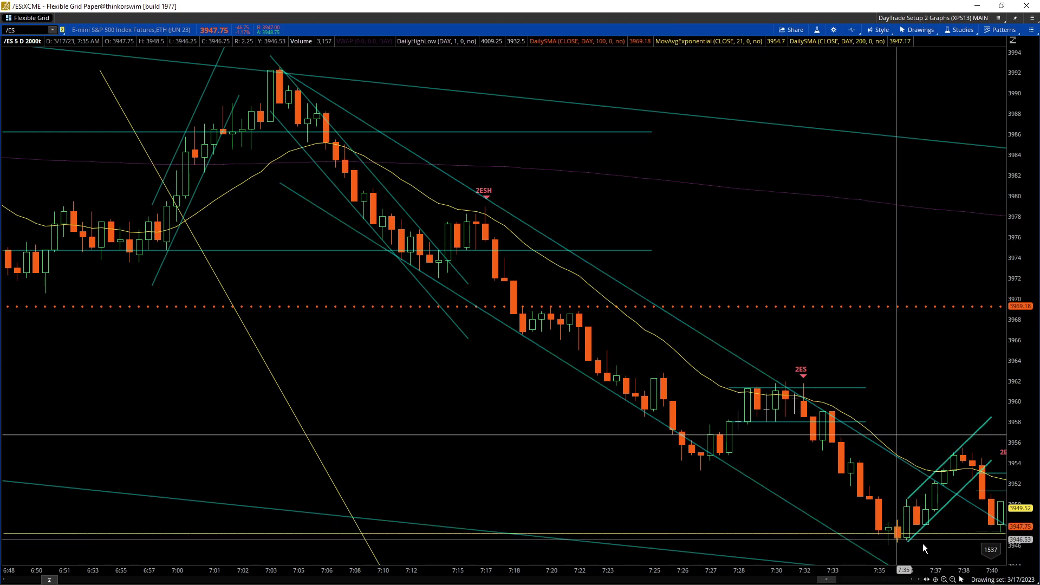
{"action": "left_click", "coordinate": [918, 581]}
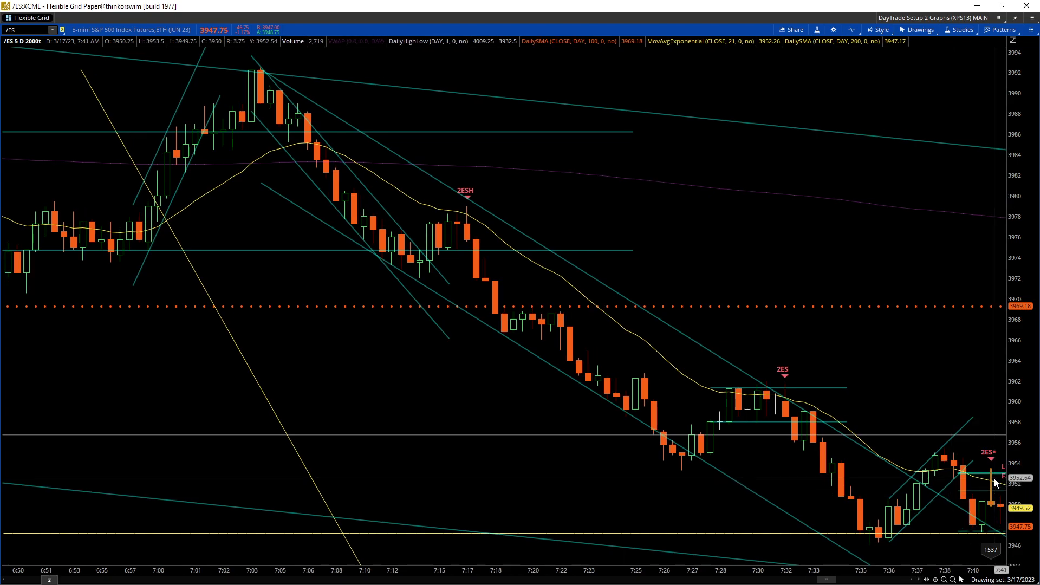
{"action": "left_click", "coordinate": [920, 580]}
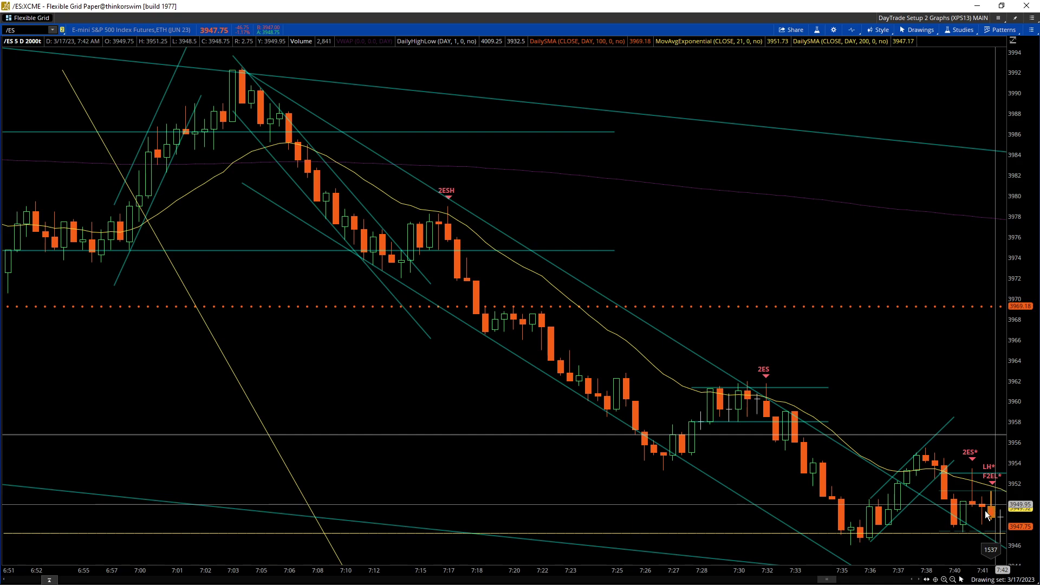
Widen the chart to the overnight session to examine the broad descending channel from the 4009.25 high, and return to the bars around 7:42.
{"action": "scroll", "coordinate": [917, 581], "scroll_direction": "down", "scroll_amount": 5}
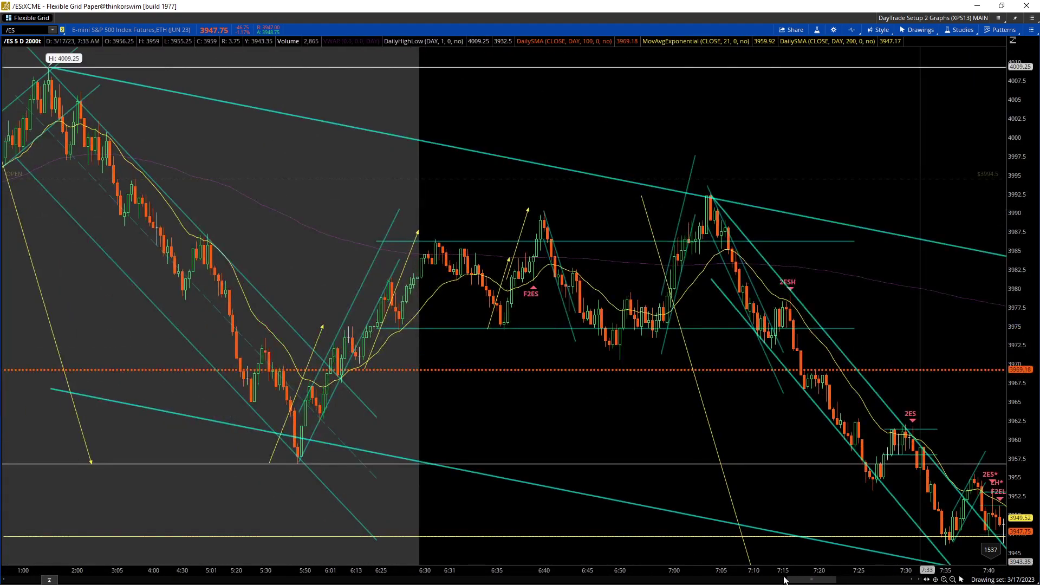
{"action": "scroll", "coordinate": [756, 572], "scroll_direction": "down", "scroll_amount": 2}
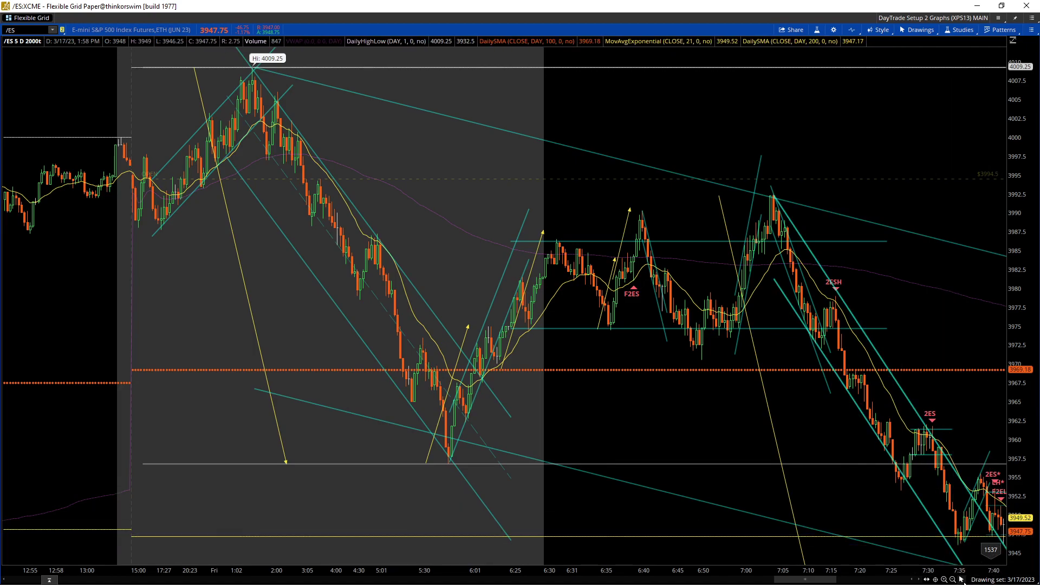
{"action": "left_click_drag", "start_coordinate": [964, 572], "coordinate": [794, 545]}
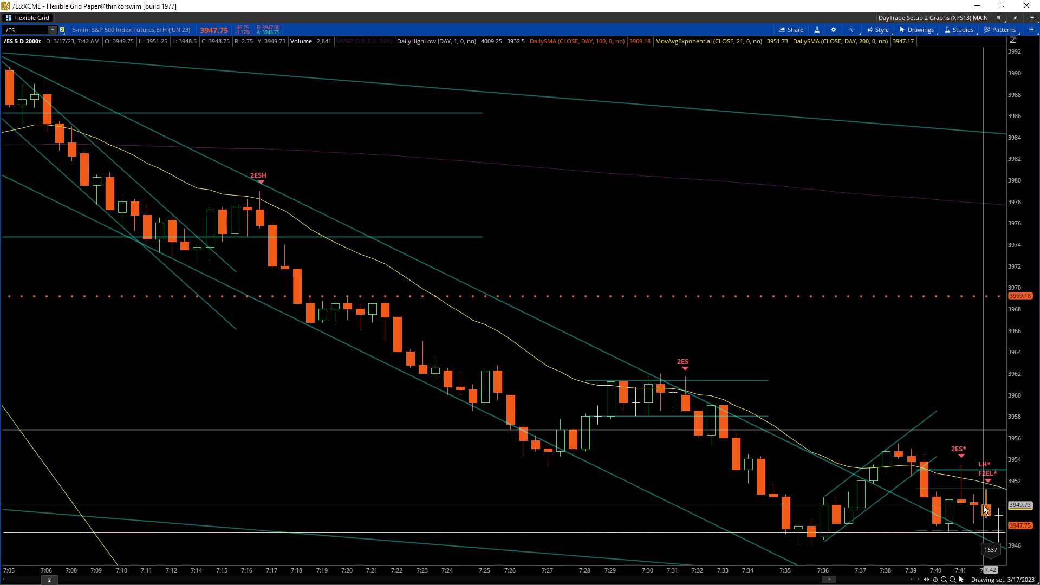
Advance the chart from 7:42 to 7:50 and examine the drop to the 7:45 low and the steep rising channel from it.
{"action": "left_click", "coordinate": [919, 580]}
{"action": "left_click", "coordinate": [920, 580]}
{"action": "left_click", "coordinate": [920, 580]}
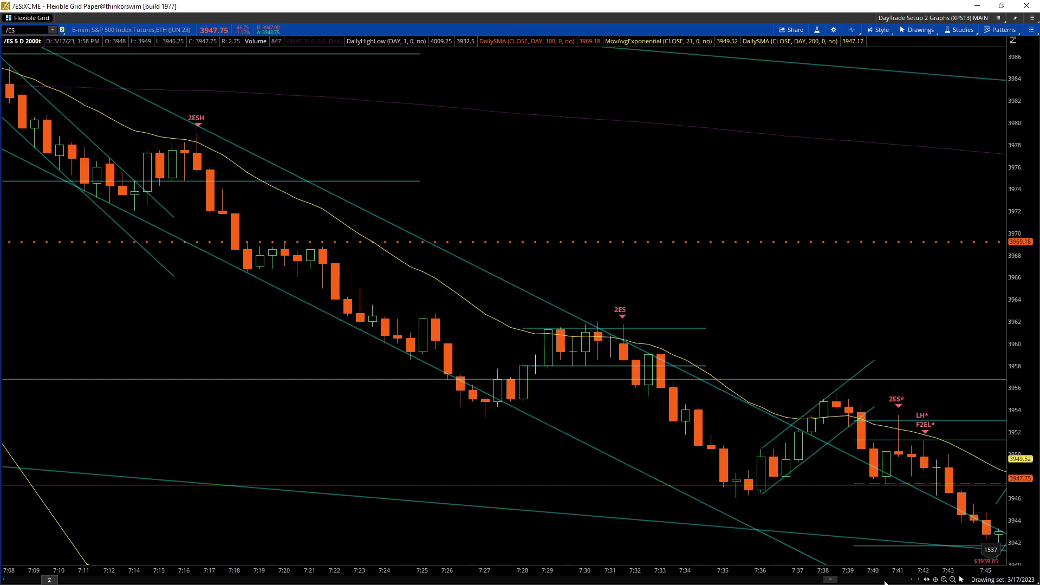
{"action": "left_click", "coordinate": [920, 581]}
{"action": "left_click", "coordinate": [919, 581]}
{"action": "left_click", "coordinate": [920, 580]}
{"action": "left_click", "coordinate": [919, 581]}
{"action": "left_click", "coordinate": [920, 580]}
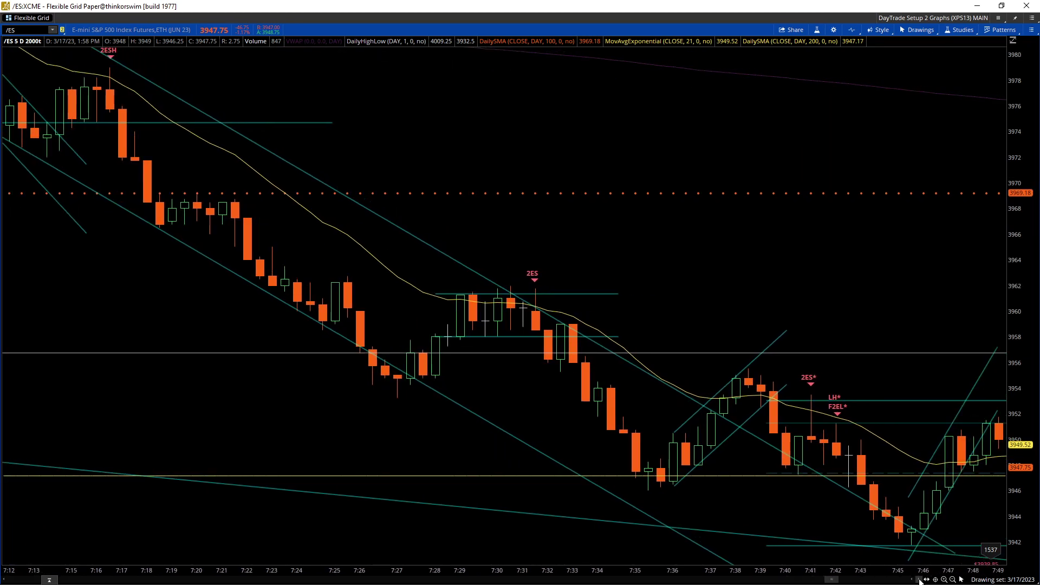
{"action": "left_click", "coordinate": [920, 580]}
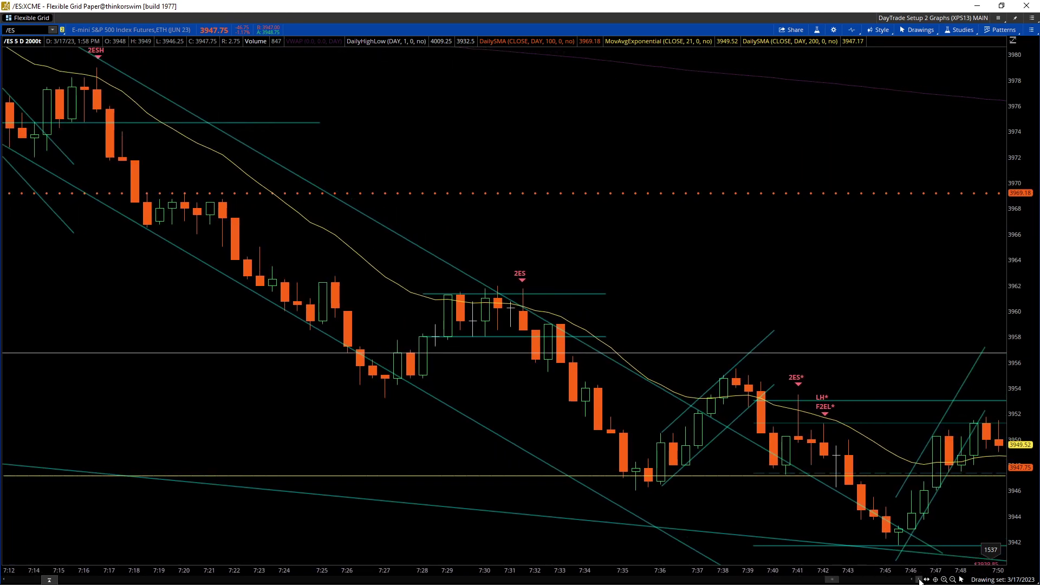
Advance the chart from 7:50 to about 7:56 and examine the pullback after the rising channel and the rebound from it.
{"action": "left_click", "coordinate": [919, 581]}
{"action": "left_click", "coordinate": [919, 580]}
{"action": "left_click", "coordinate": [919, 580]}
{"action": "left_click", "coordinate": [919, 580]}
{"action": "left_click", "coordinate": [919, 580]}
{"action": "left_click", "coordinate": [920, 580]}
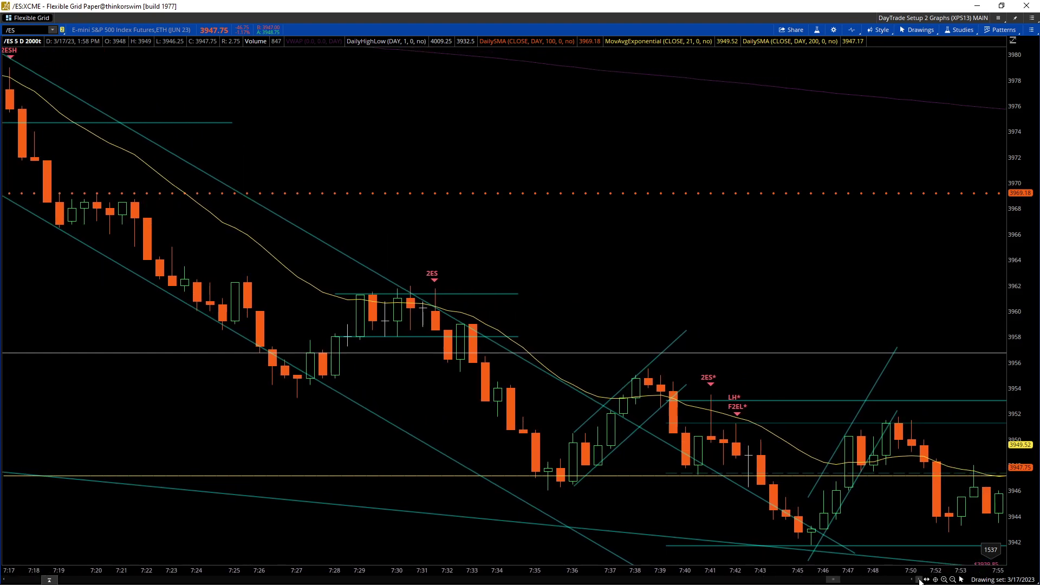
{"action": "left_click", "coordinate": [919, 581]}
{"action": "left_click", "coordinate": [920, 581]}
{"action": "left_click", "coordinate": [920, 580]}
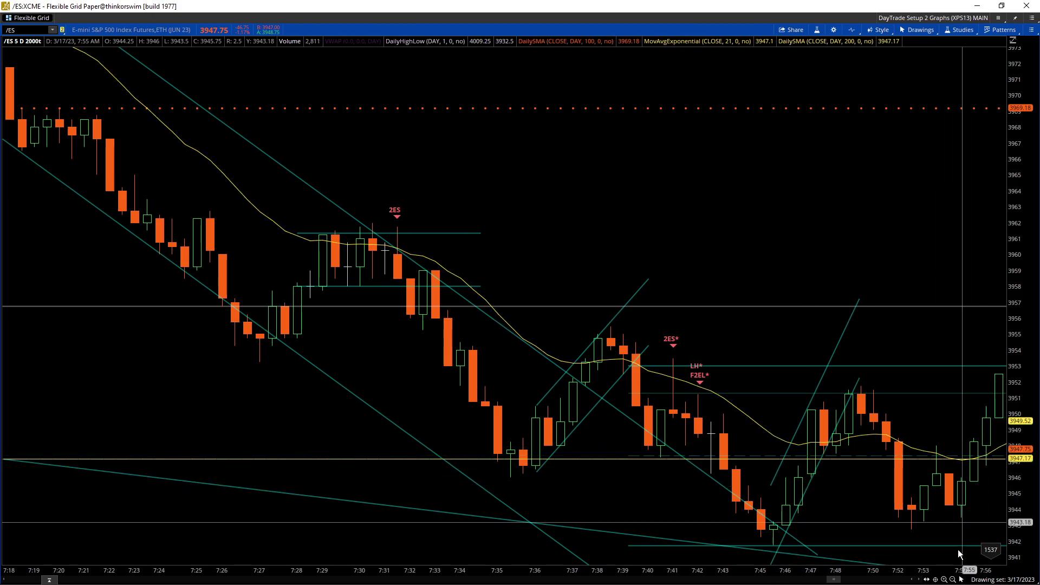
Advance the chart to 8:05 and examine the 7:58 high at the upper horizontal channel line and the decline to the 8:04 low.
{"action": "left_click", "coordinate": [920, 580]}
{"action": "left_click", "coordinate": [919, 580]}
{"action": "left_click", "coordinate": [920, 580]}
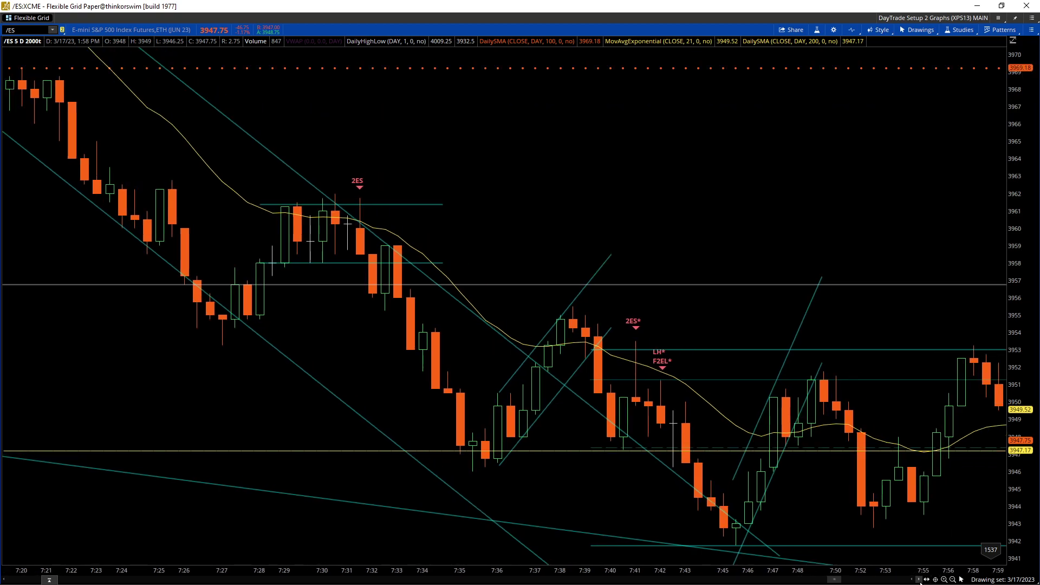
{"action": "left_click", "coordinate": [919, 579]}
{"action": "left_click", "coordinate": [920, 580]}
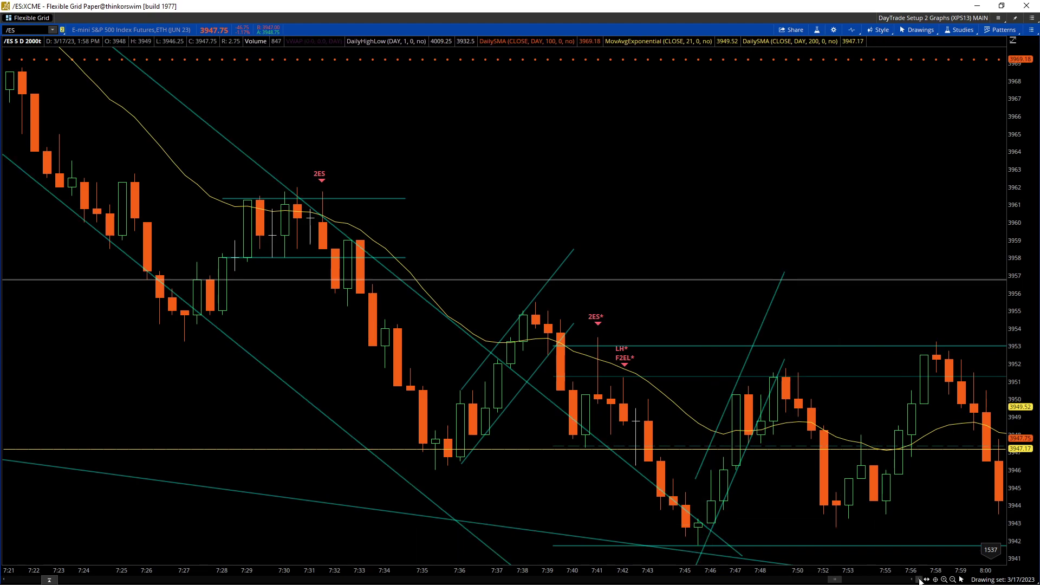
{"action": "scroll", "coordinate": [920, 582], "scroll_direction": "down", "scroll_amount": 5}
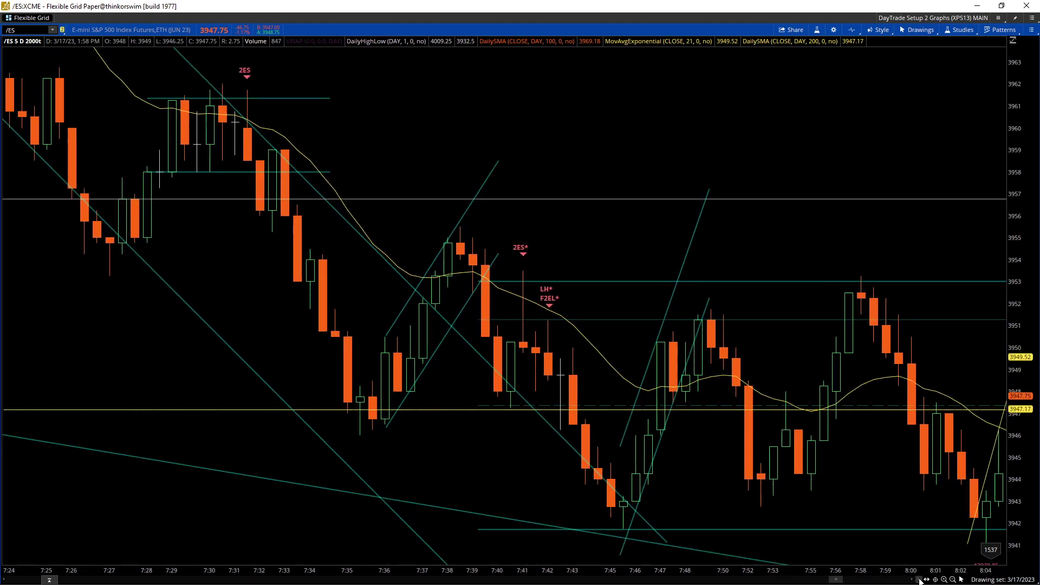
{"action": "scroll", "coordinate": [919, 582], "scroll_direction": "down", "scroll_amount": 1}
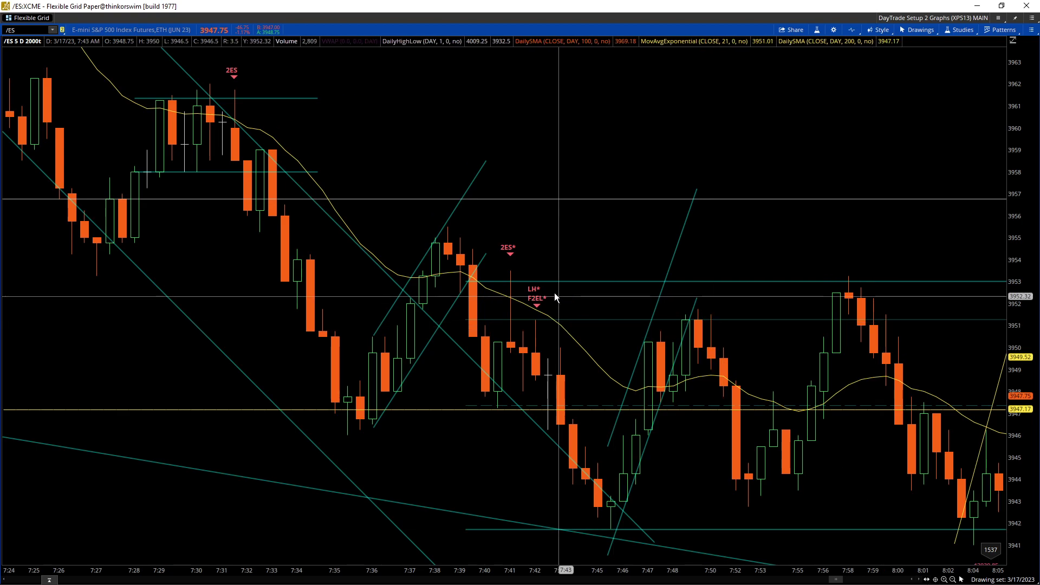
Advance the chart to 8:09, examine the 2ES FBO marker bar, and select the dim horizontal line just above 3951.
{"action": "mouse_move", "coordinate": [564, 284]}
{"action": "left_mouse_down"}
{"action": "mouse_move", "coordinate": [566, 294]}
{"action": "mouse_move", "coordinate": [566, 281]}
{"action": "left_mouse_up"}
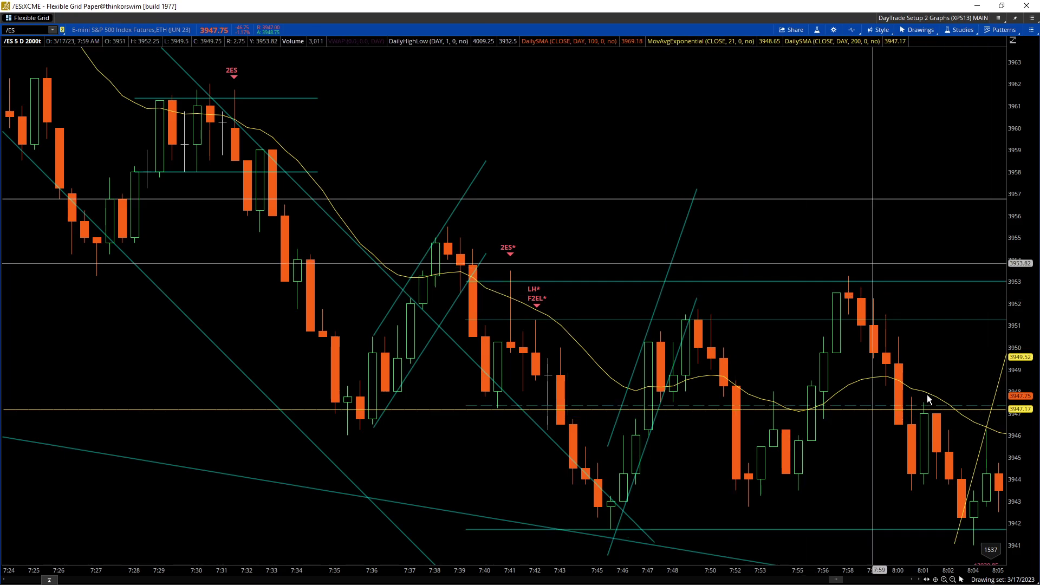
{"action": "left_click", "coordinate": [921, 580]}
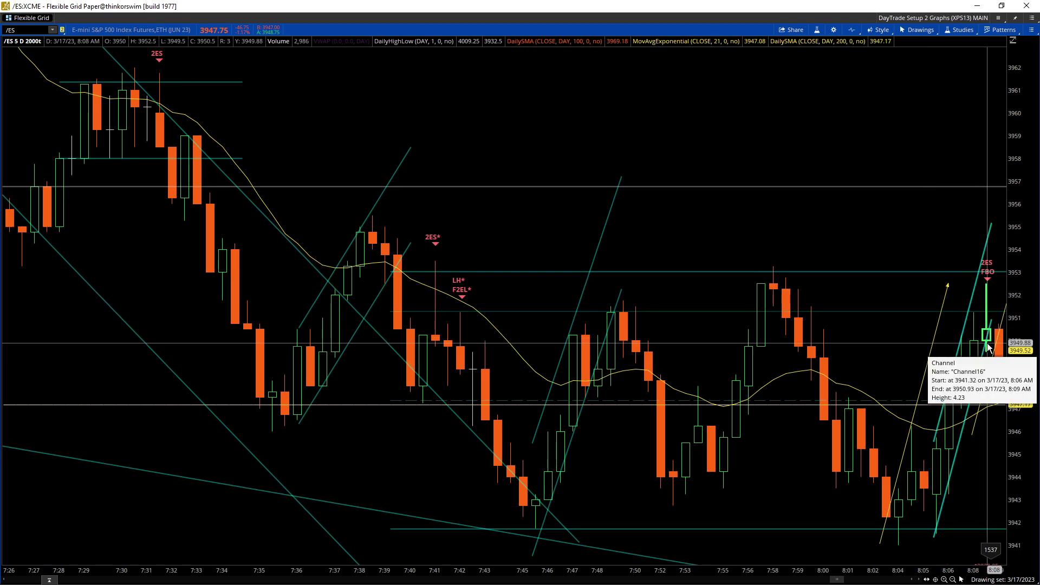
{"action": "left_click", "coordinate": [842, 312]}
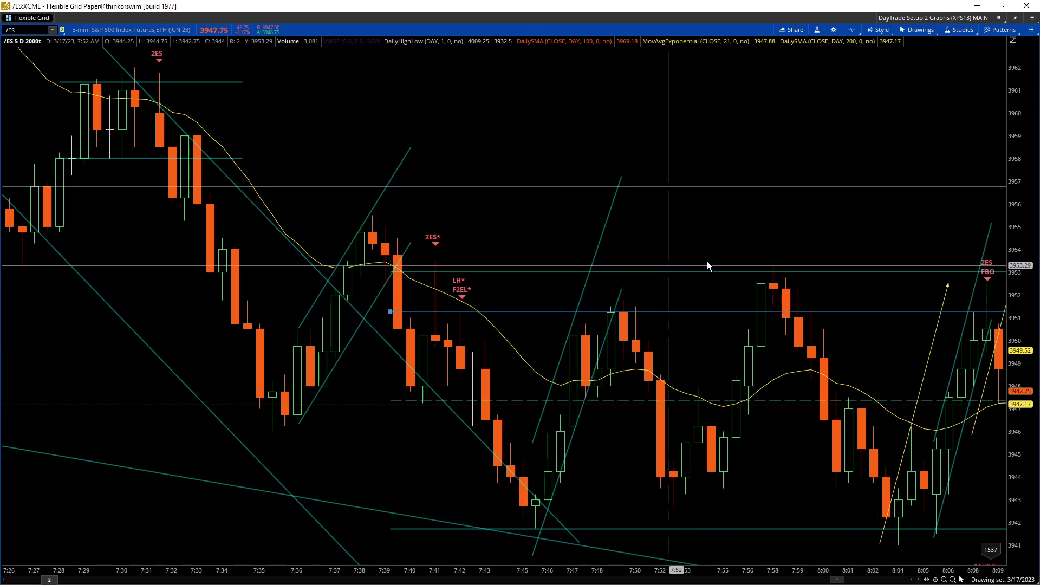
Advance the chart bar by bar to 8:14 and examine the F2ES and HL* markers against the horizontal line just above 3951.
{"action": "left_click", "coordinate": [913, 581]}
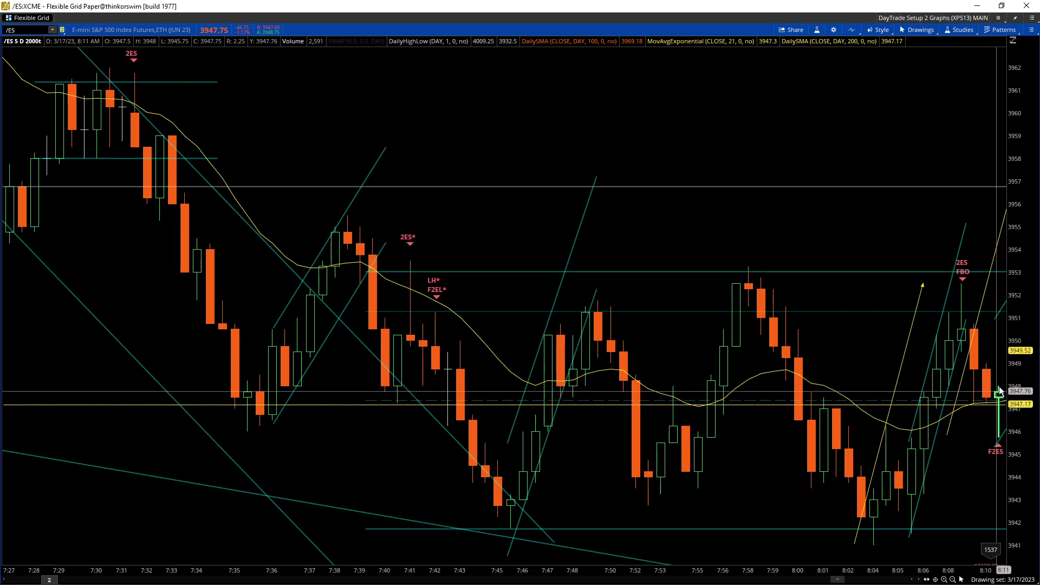
{"action": "mouse_move", "coordinate": [1001, 457]}
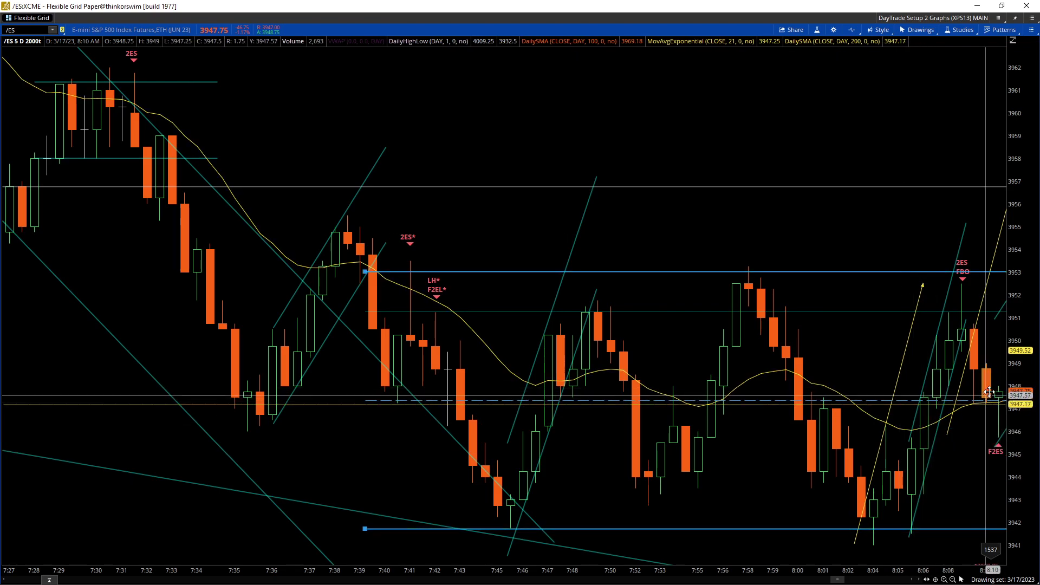
{"action": "left_click", "coordinate": [918, 580]}
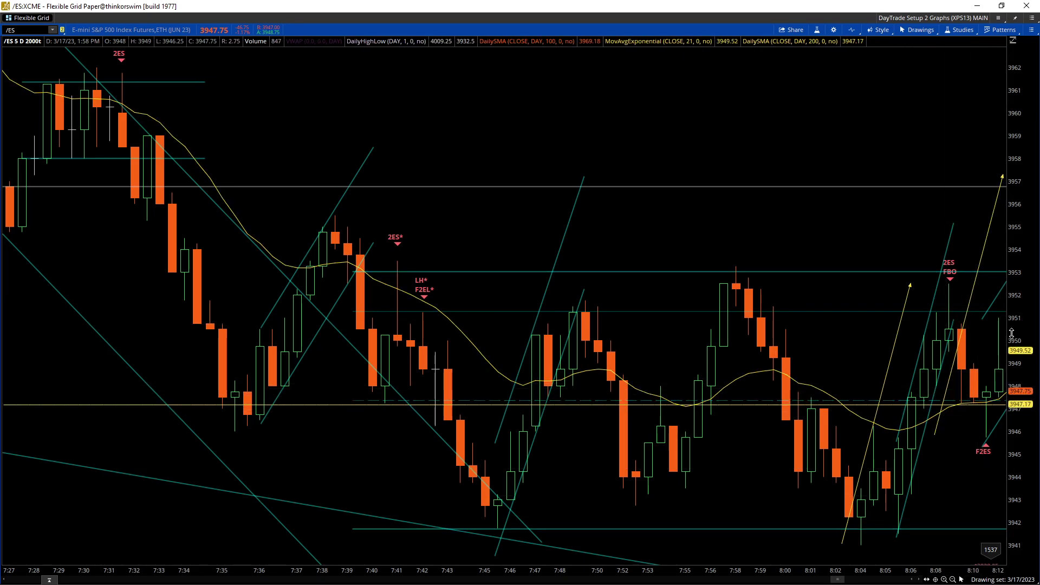
{"action": "left_click", "coordinate": [920, 580]}
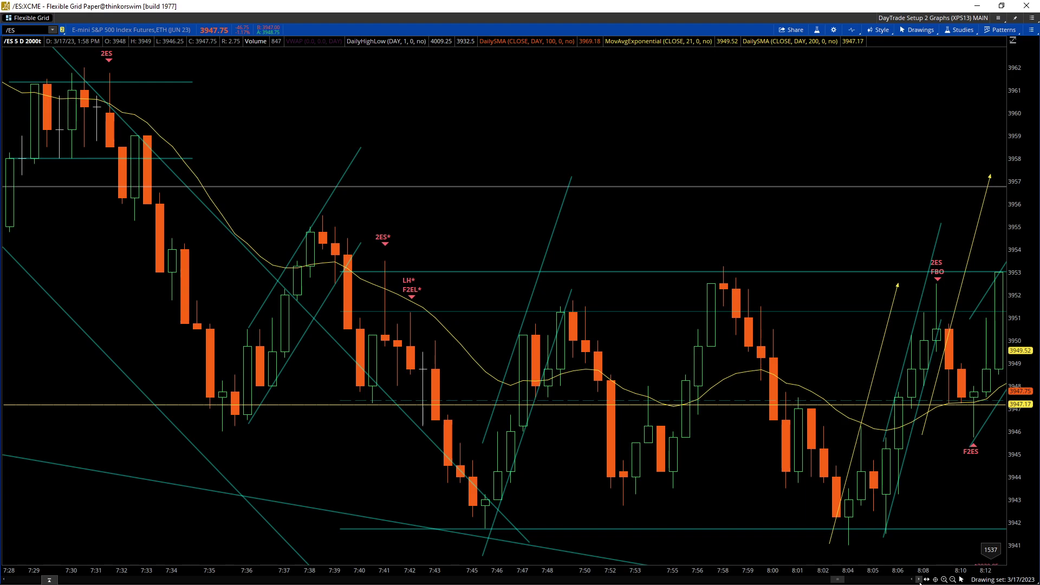
{"action": "left_click", "coordinate": [920, 580]}
{"action": "left_click", "coordinate": [920, 580]}
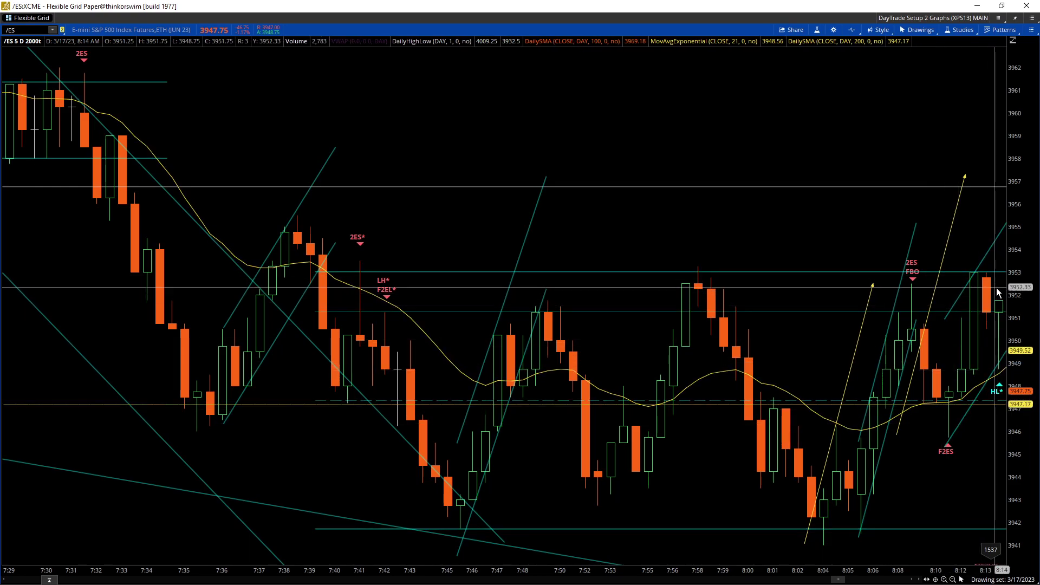
{"action": "left_click", "coordinate": [803, 311]}
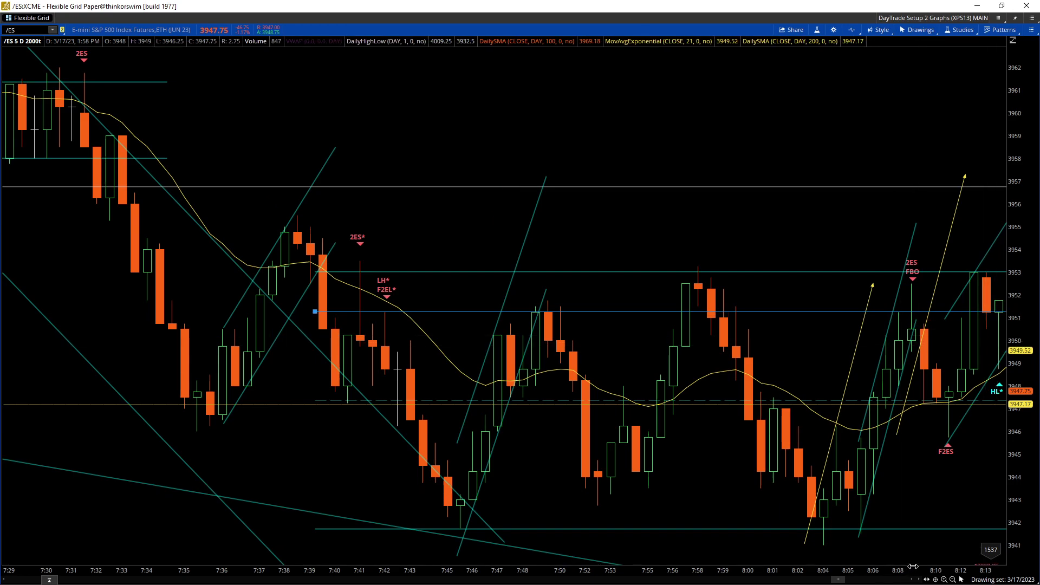
Advance the chart to the 2ES marker at 8:16 and compare it with the overnight low's horizontal line in a wider view.
{"action": "left_click", "coordinate": [920, 581]}
{"action": "left_click", "coordinate": [920, 582]}
{"action": "left_click", "coordinate": [919, 582]}
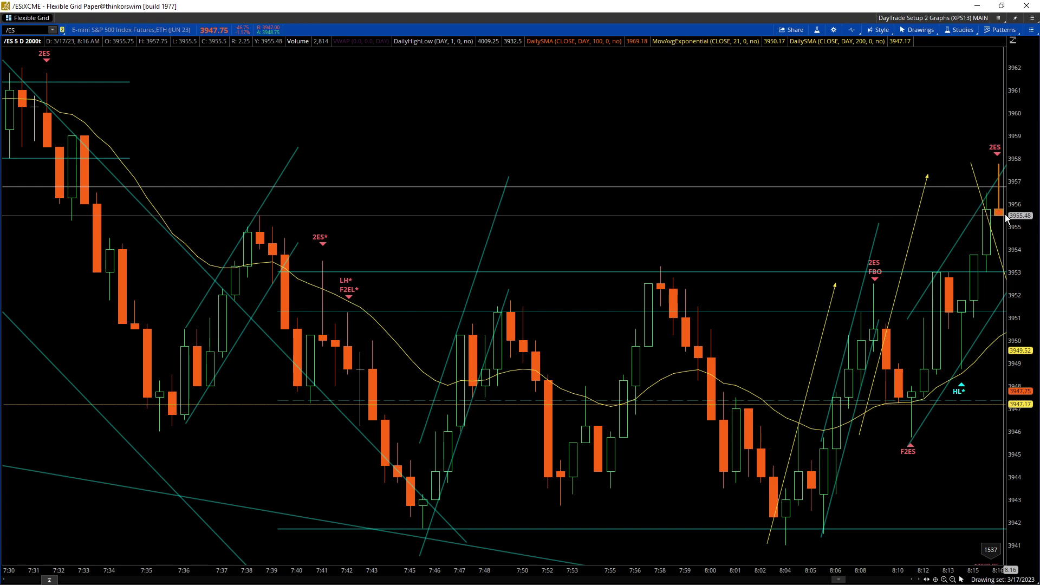
{"action": "left_click", "coordinate": [877, 187]}
{"action": "left_click_drag", "start_coordinate": [954, 570], "coordinate": [883, 566]}
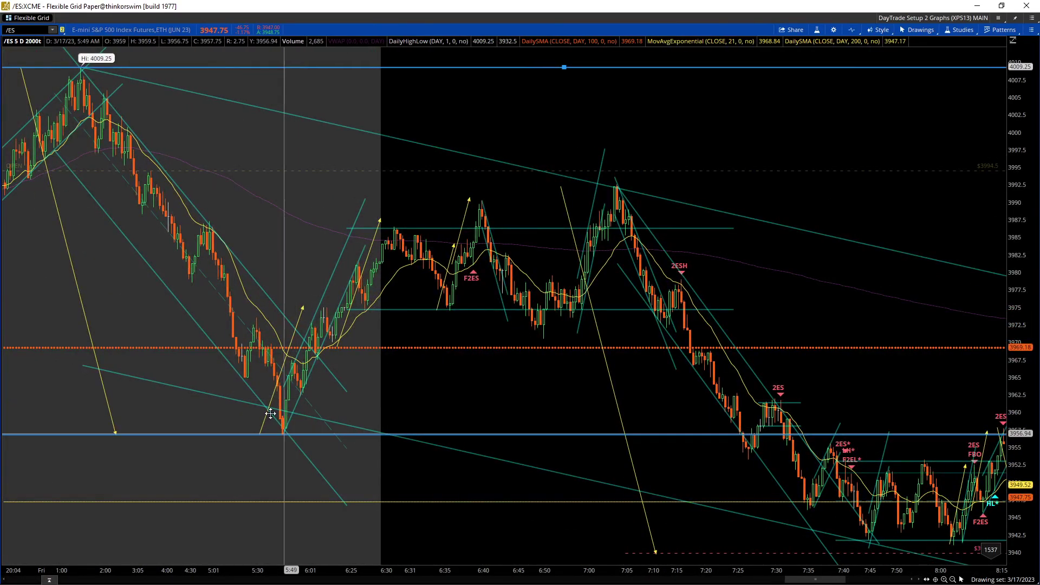
{"action": "left_click", "coordinate": [748, 186]}
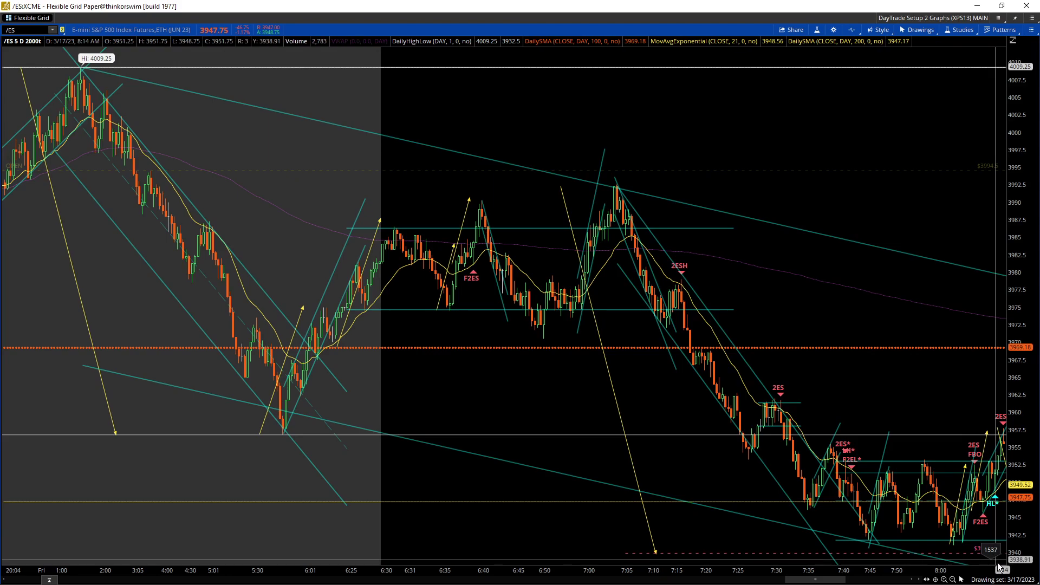
{"action": "left_click_drag", "start_coordinate": [998, 568], "coordinate": [924, 145]}
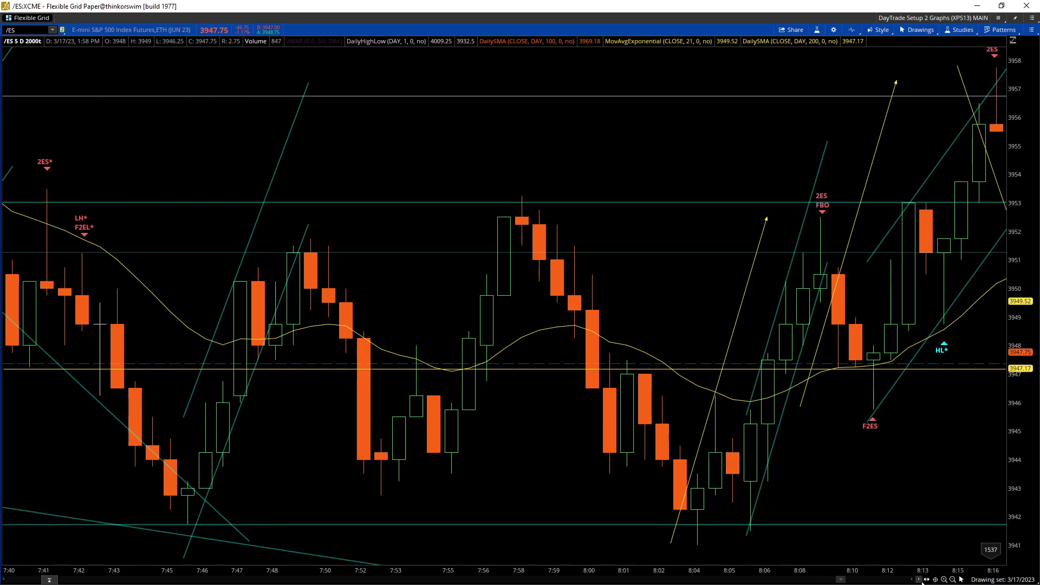
Advance the chart past the LH* marker at 8:19 to the following sell-off and examine these bars in a view back to 7:29.
{"action": "left_click_drag", "start_coordinate": [922, 581], "coordinate": [922, 581]}
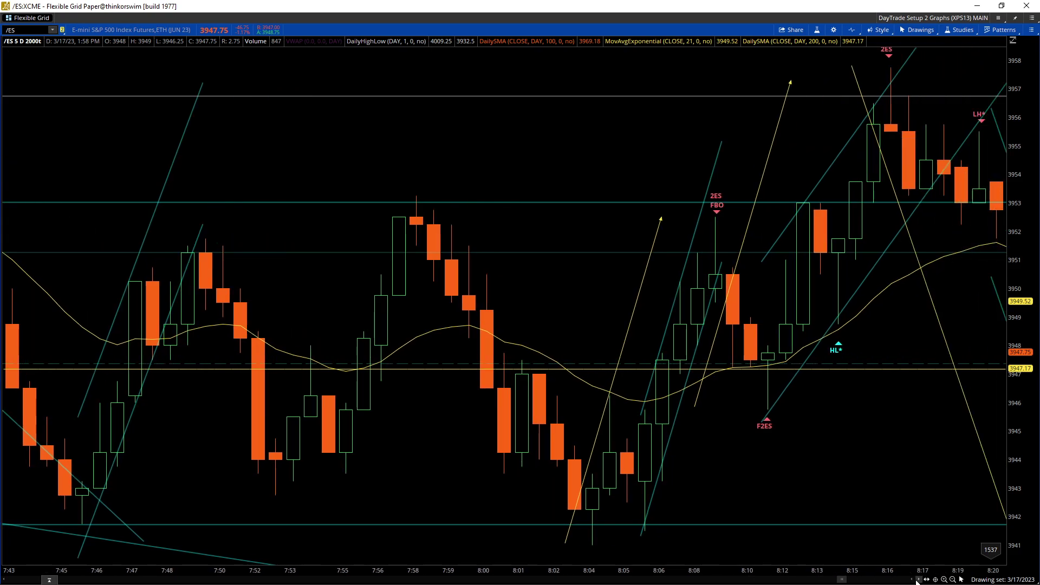
{"action": "left_click", "coordinate": [914, 581]}
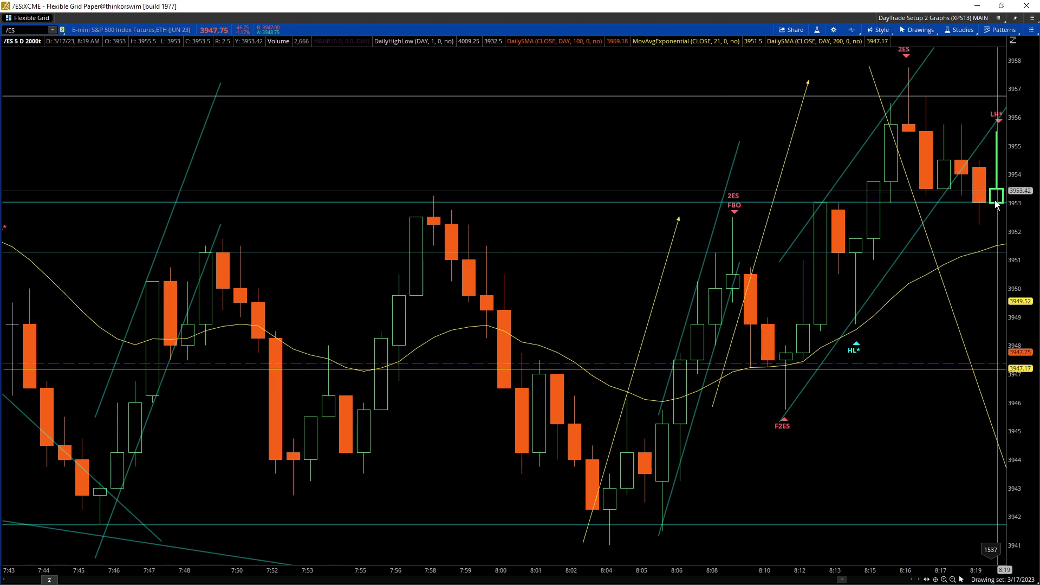
{"action": "mouse_move", "coordinate": [996, 204]}
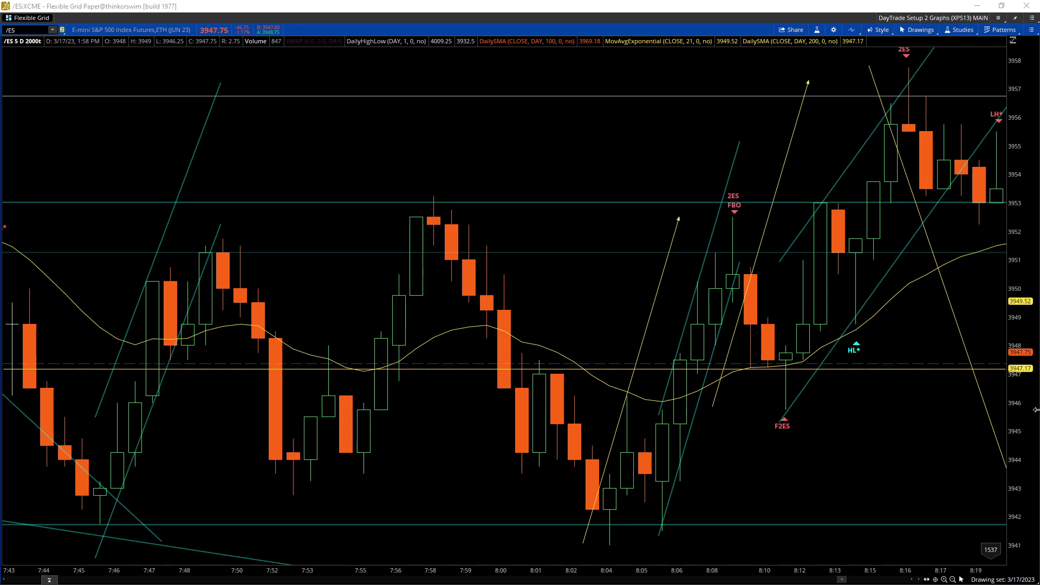
{"action": "left_click", "coordinate": [919, 581]}
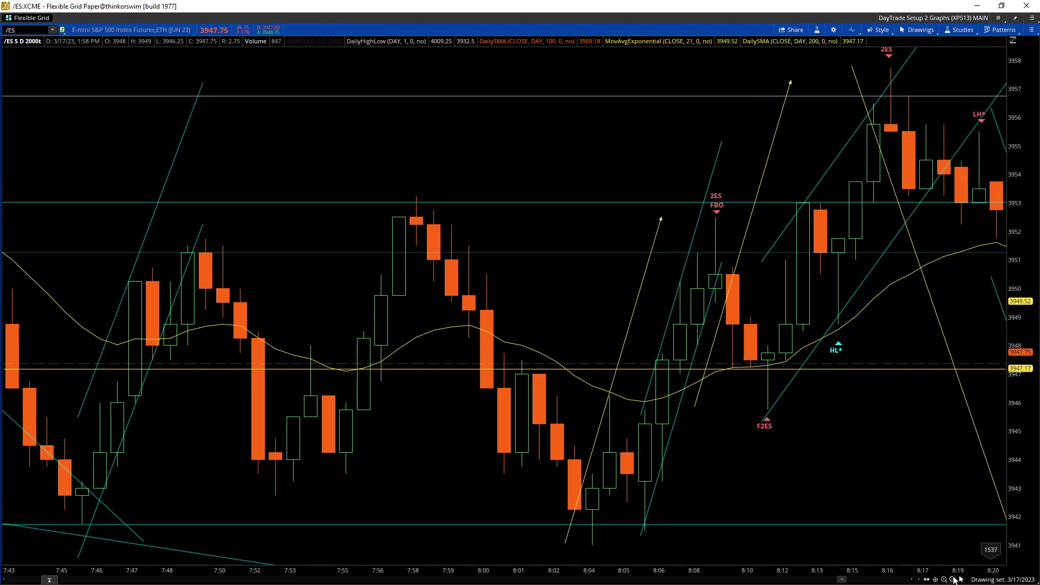
{"action": "left_click", "coordinate": [919, 581]}
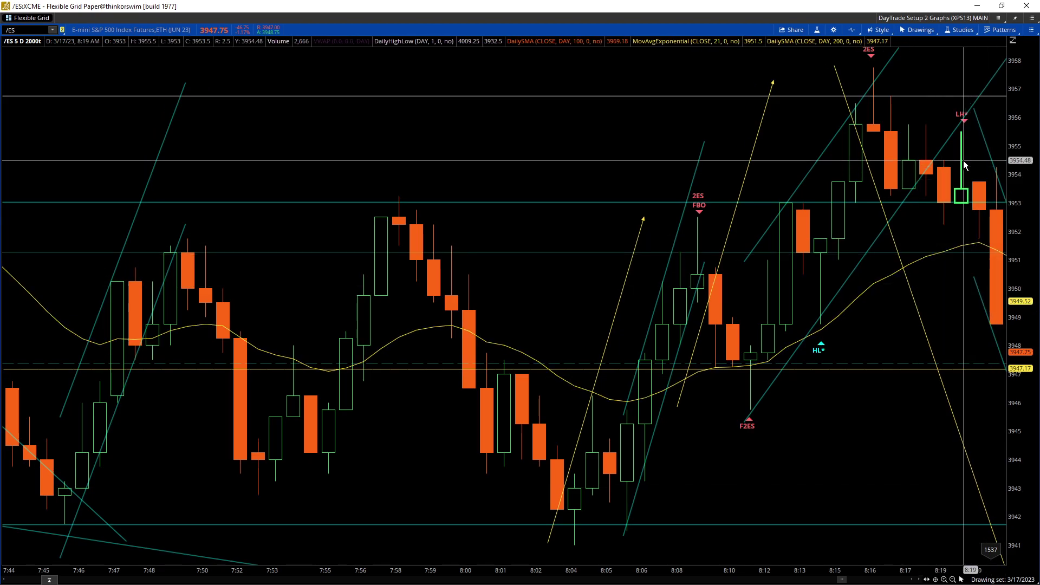
{"action": "left_click_drag", "start_coordinate": [607, 570], "coordinate": [623, 539]}
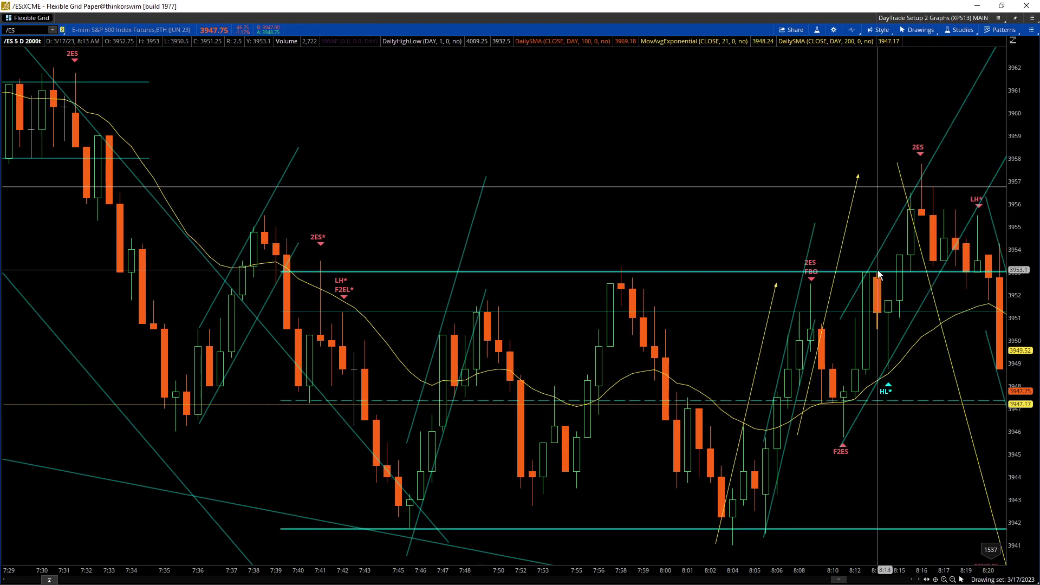
Examine the trading range's boundary near 3953, advance the chart to 8:28, and compare the sell-off with the overnight session in a wider view.
{"action": "left_click_drag", "start_coordinate": [879, 276], "coordinate": [902, 271]}
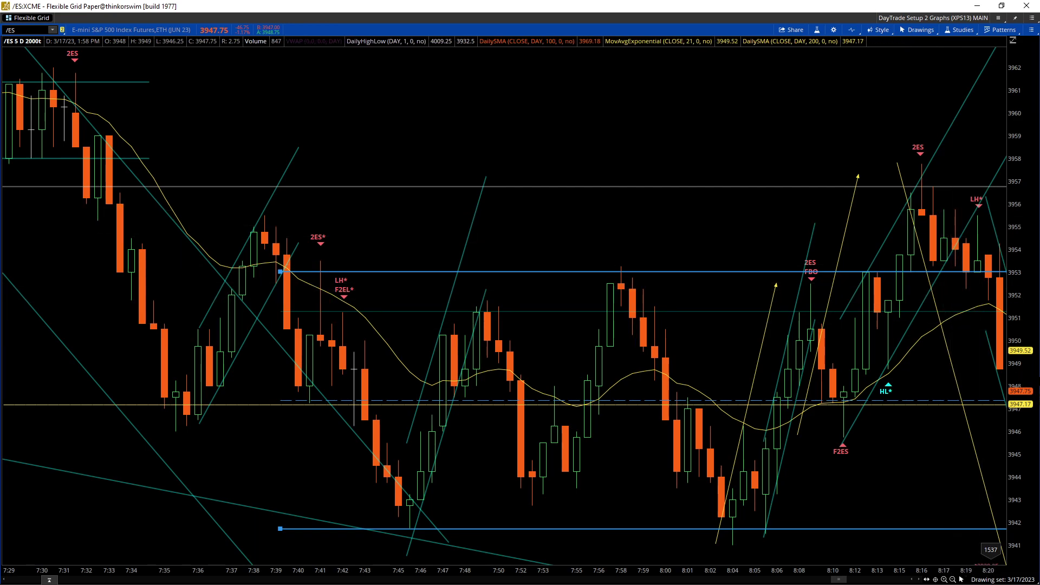
{"action": "left_click", "coordinate": [920, 580]}
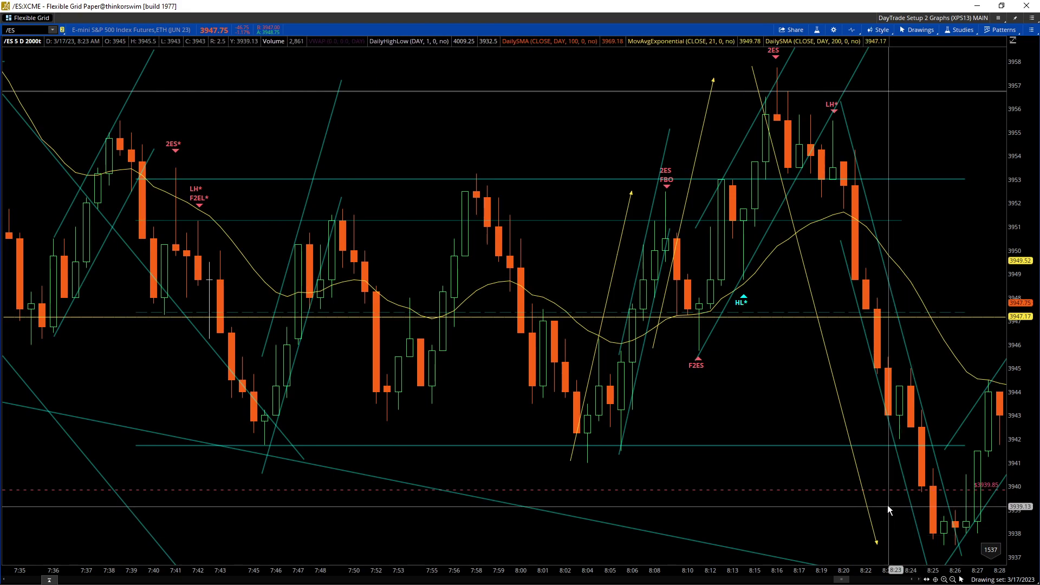
{"action": "scroll", "coordinate": [732, 555], "scroll_direction": "down", "scroll_amount": 5}
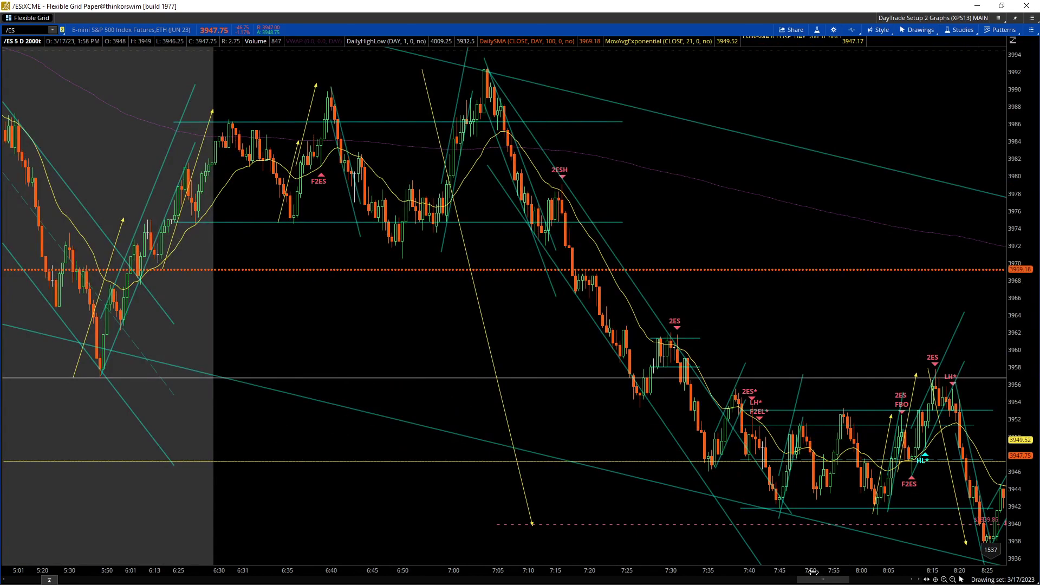
{"action": "scroll", "coordinate": [813, 571], "scroll_direction": "down", "scroll_amount": 3}
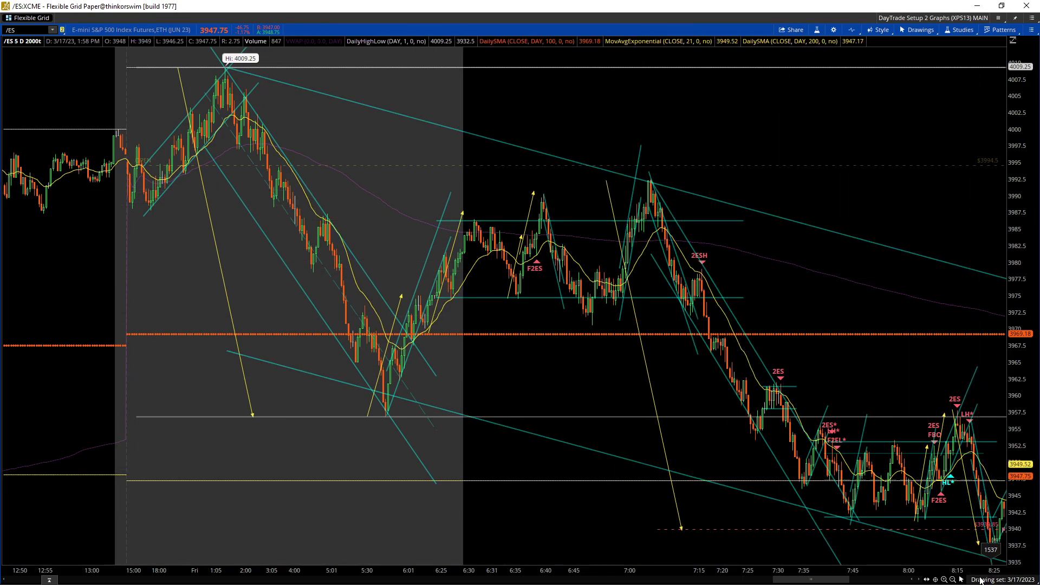
{"action": "left_click_drag", "start_coordinate": [980, 572], "coordinate": [398, 549]}
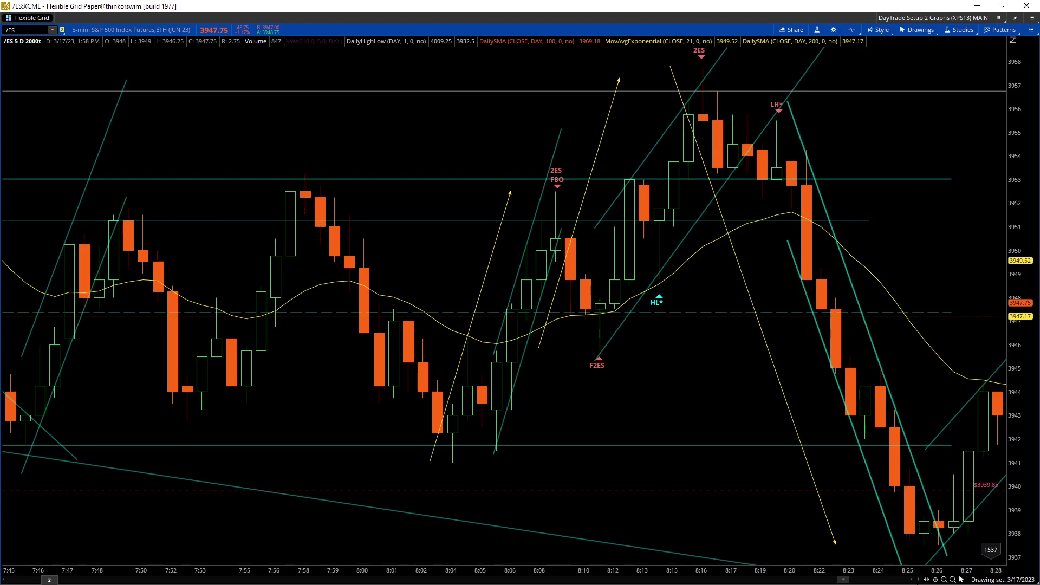
Draw a small horizontal channel around the sideways bars before the 8:30 F2ES marker, between about 3944 and 3941.3.
{"action": "left_click", "coordinate": [917, 581]}
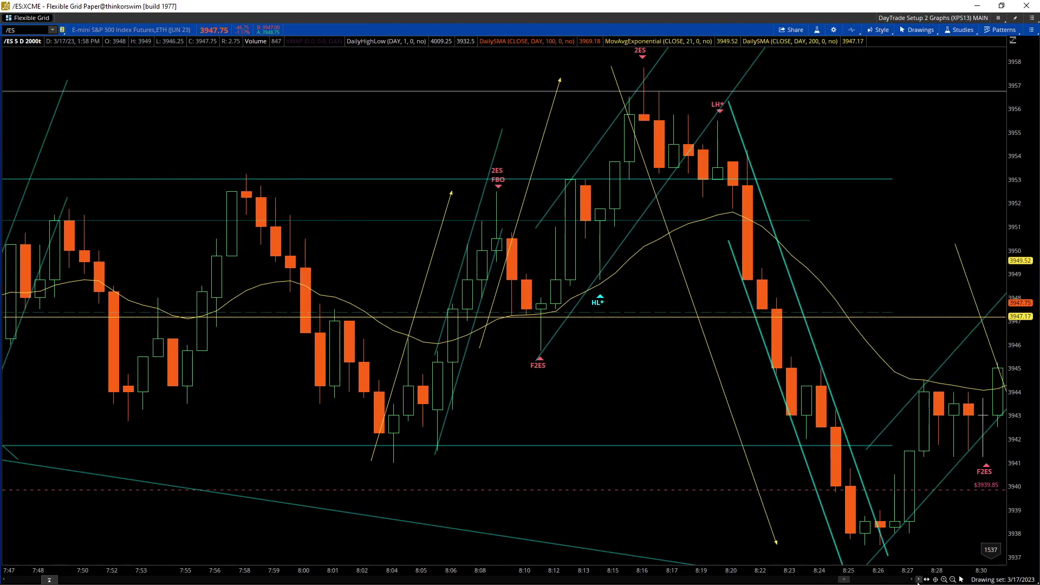
{"action": "left_click", "coordinate": [913, 581]}
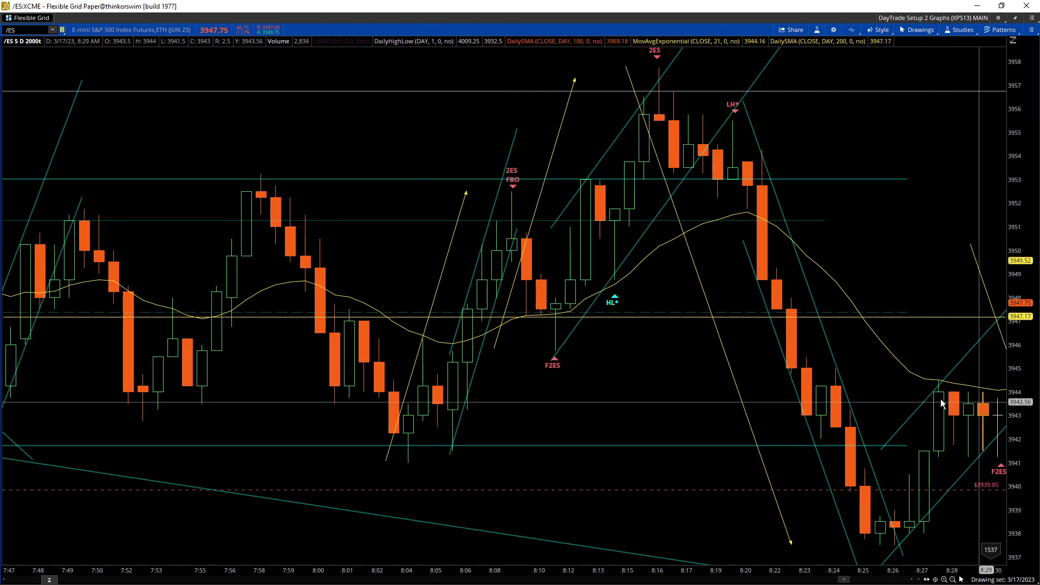
{"action": "middle_click", "coordinate": [947, 423]}
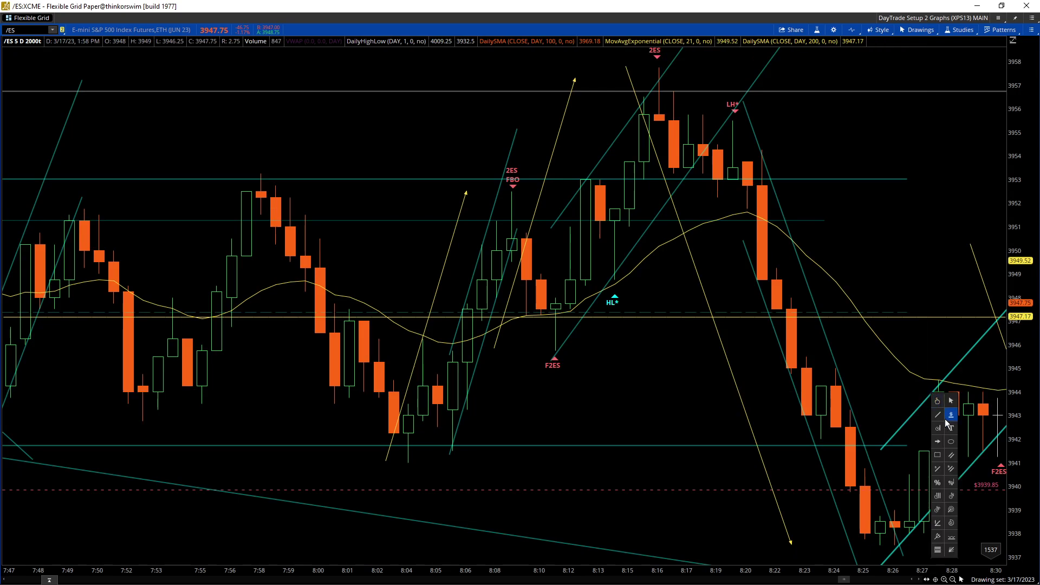
{"action": "left_click", "coordinate": [951, 455]}
{"action": "left_click", "coordinate": [914, 392]}
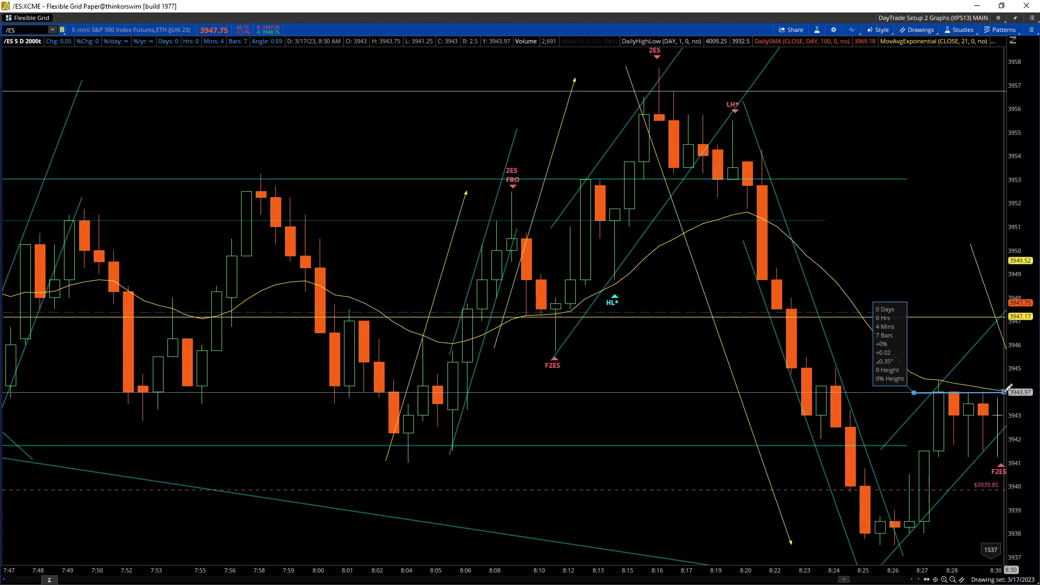
{"action": "left_click", "coordinate": [1004, 391]}
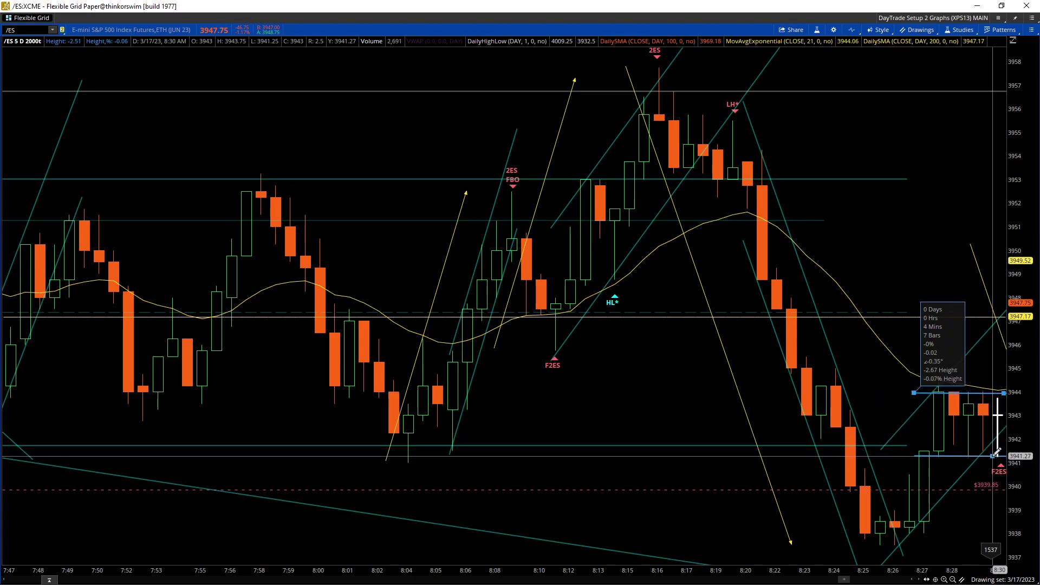
{"action": "left_click", "coordinate": [996, 454]}
{"action": "middle_click", "coordinate": [969, 475]}
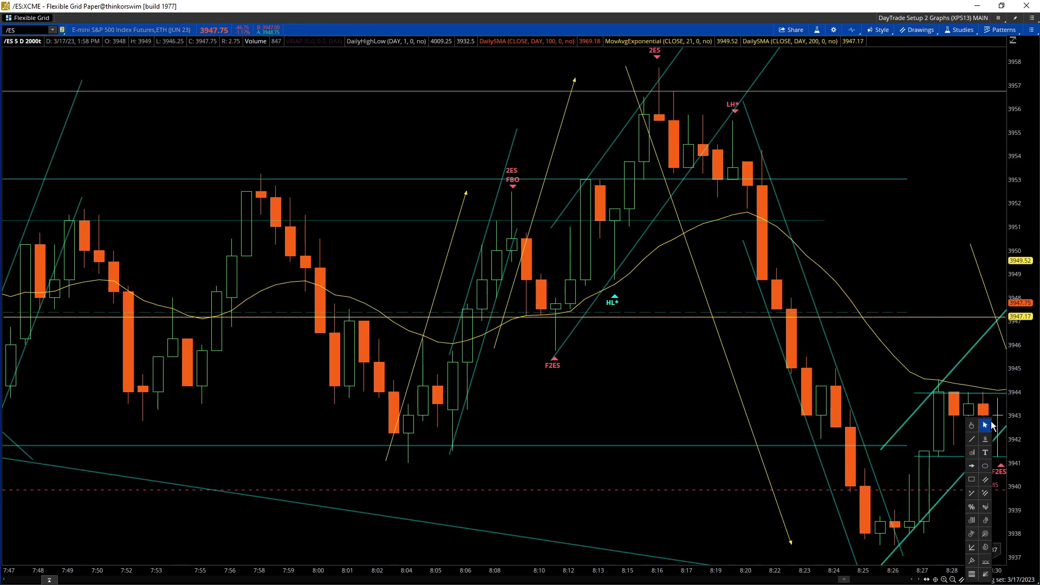
{"action": "left_click", "coordinate": [990, 425]}
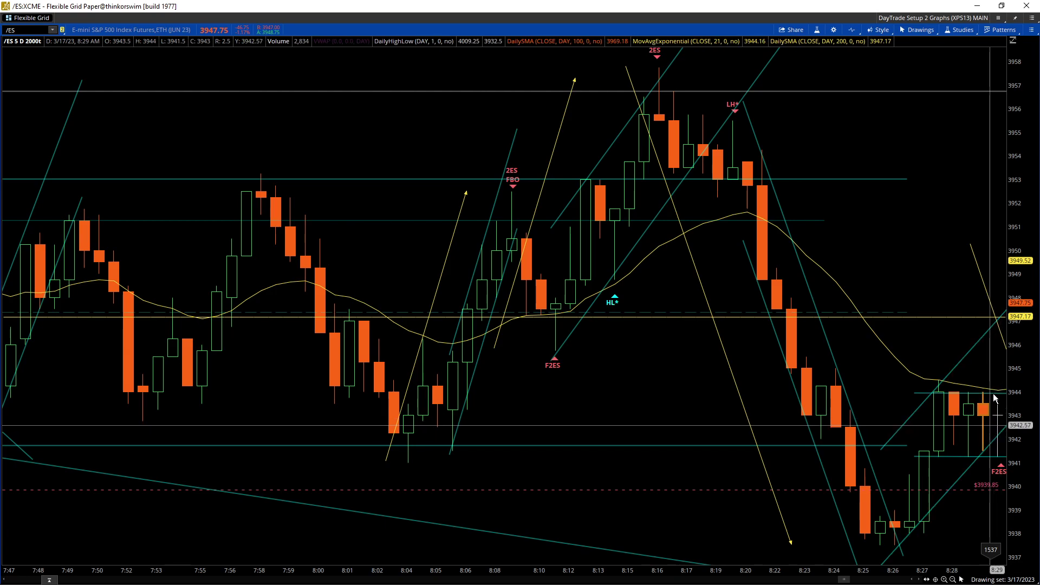
Advance the chart bar by bar to 8:46, examining the rally after the 8:30 F2ES marker and the decline toward the large channel's lower line.
{"action": "left_click", "coordinate": [923, 581]}
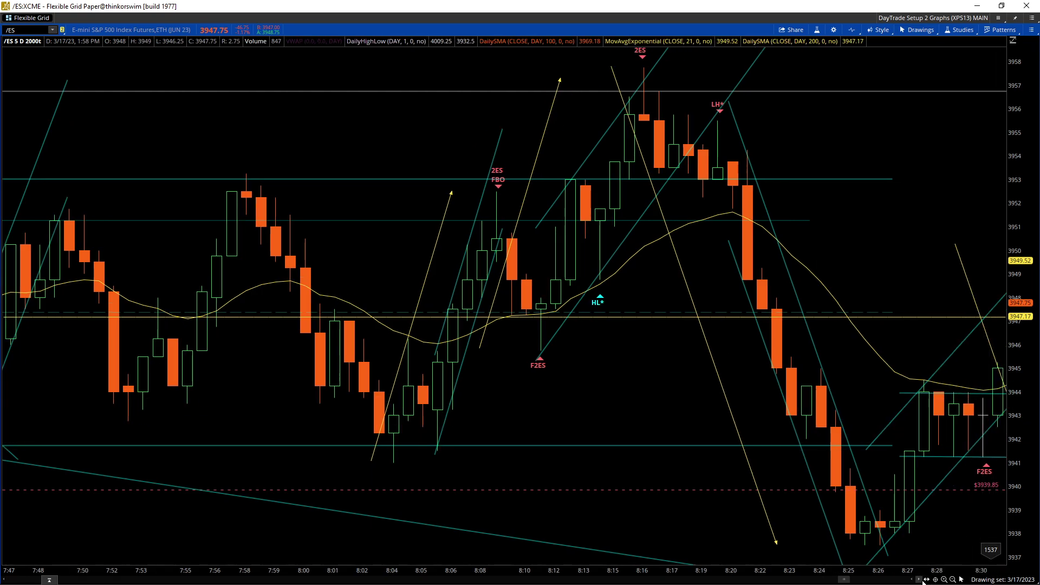
{"action": "left_click", "coordinate": [924, 581]}
{"action": "left_click", "coordinate": [923, 581]}
{"action": "left_click", "coordinate": [924, 581]}
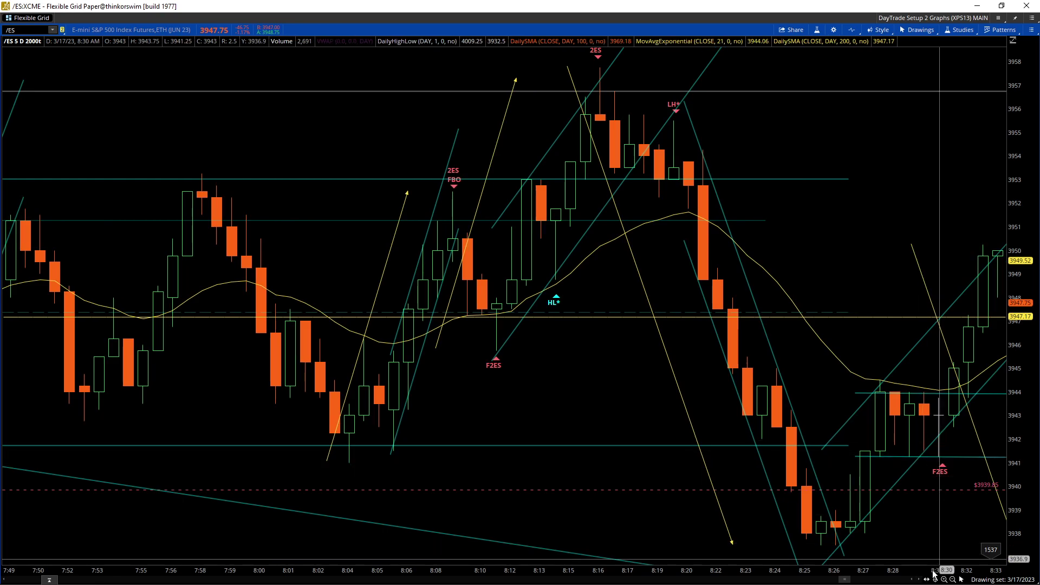
{"action": "left_click", "coordinate": [920, 581]}
{"action": "left_click", "coordinate": [919, 581]}
{"action": "left_click", "coordinate": [919, 581]}
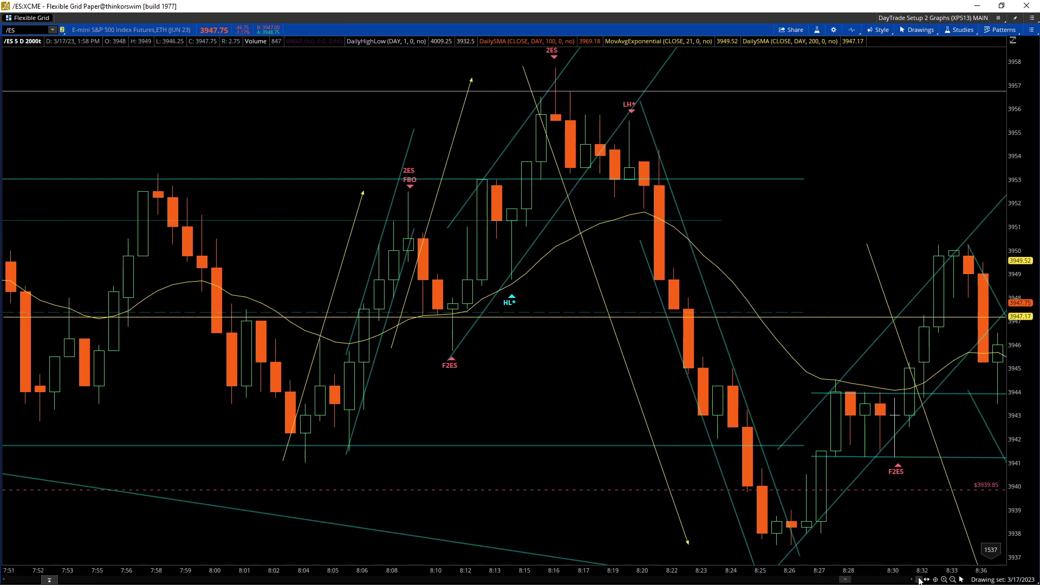
{"action": "left_click", "coordinate": [919, 581]}
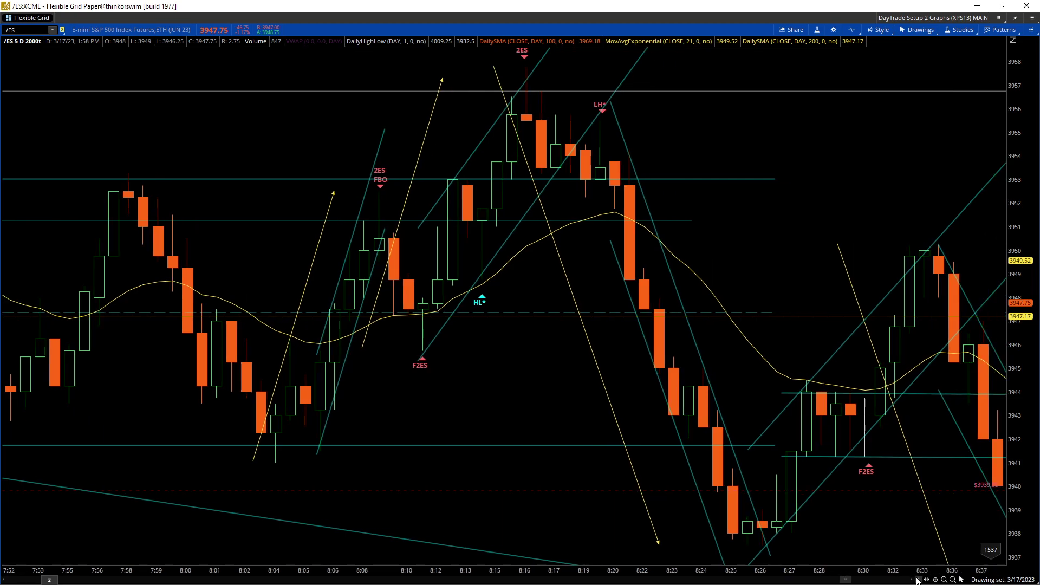
{"action": "left_click", "coordinate": [919, 581]}
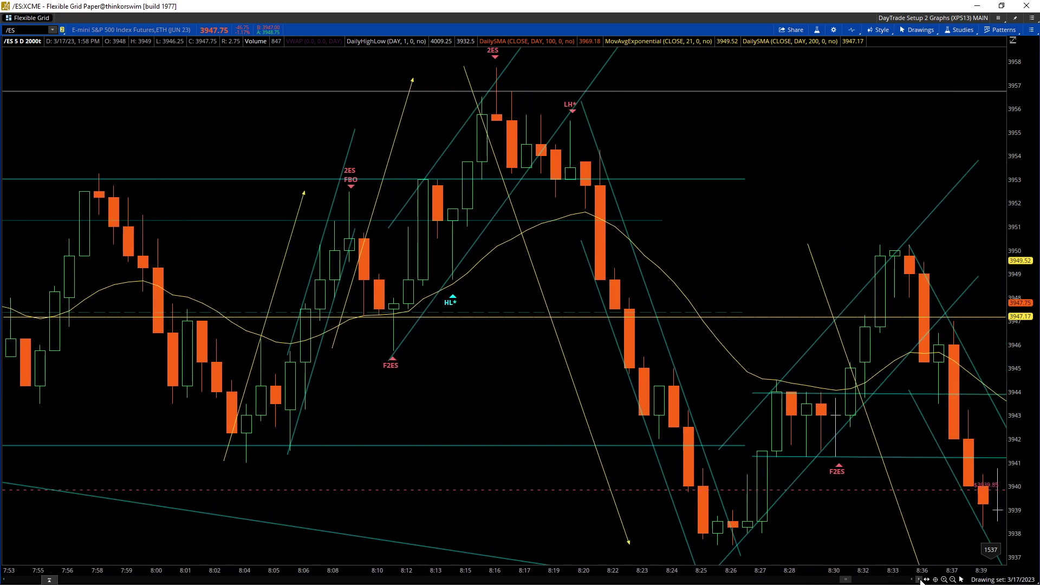
{"action": "left_click", "coordinate": [919, 581]}
{"action": "left_click", "coordinate": [919, 580]}
{"action": "left_click", "coordinate": [920, 581]}
{"action": "left_click", "coordinate": [920, 581]}
{"action": "left_click", "coordinate": [920, 580]}
{"action": "left_click", "coordinate": [920, 581]}
{"action": "left_click", "coordinate": [919, 581]}
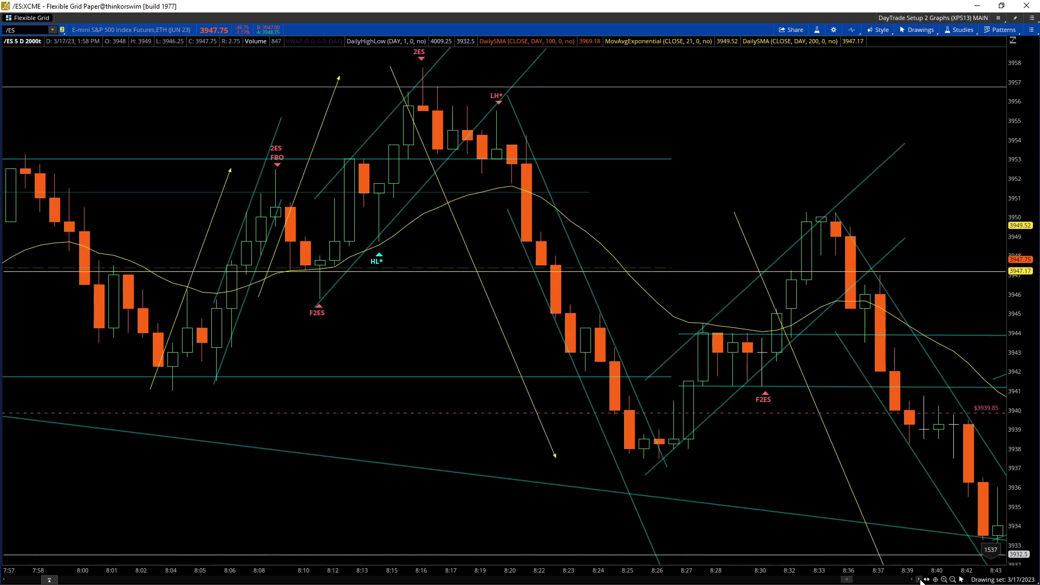
{"action": "left_click", "coordinate": [919, 581]}
{"action": "left_click", "coordinate": [920, 580]}
{"action": "left_click", "coordinate": [920, 580]}
{"action": "left_click", "coordinate": [920, 581]}
{"action": "left_click", "coordinate": [920, 581]}
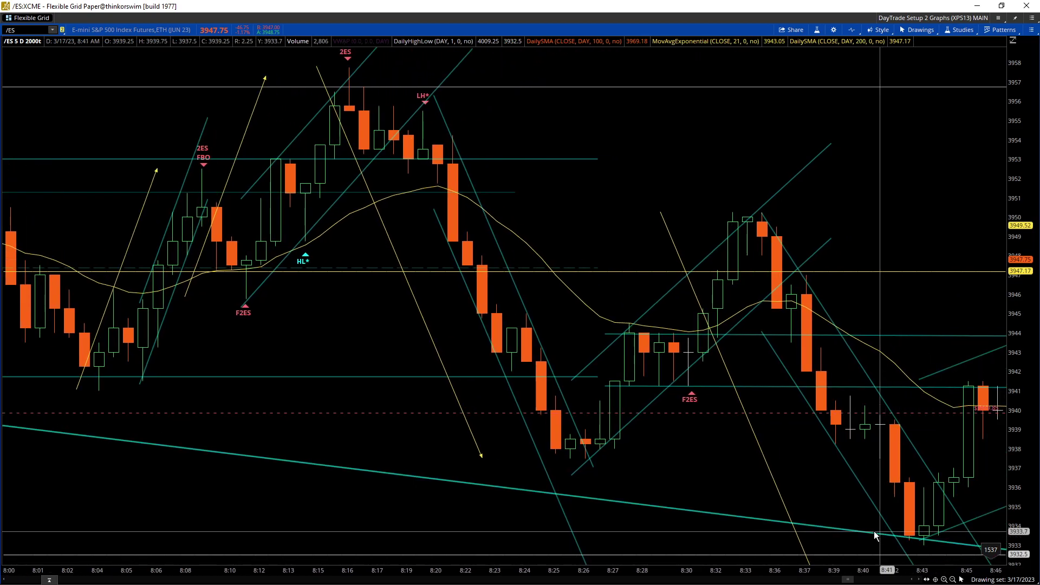
Refit the large descending channel from the overnight high so its lower line follows the session lows, with a height of -42.11.
{"action": "left_click_drag", "start_coordinate": [679, 571], "coordinate": [785, 571]}
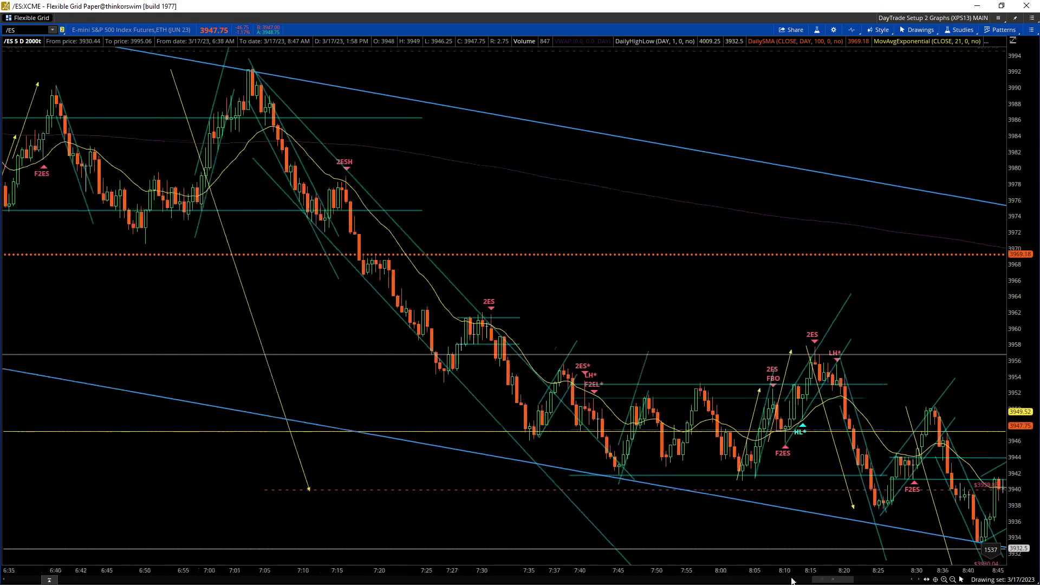
{"action": "left_click_drag", "start_coordinate": [716, 568], "coordinate": [791, 570]}
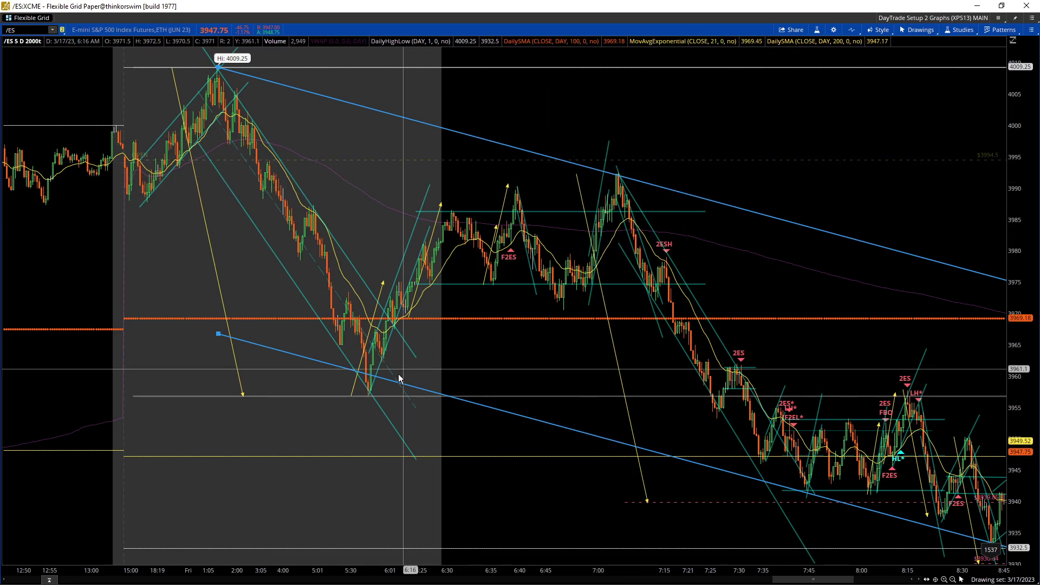
{"action": "left_click", "coordinate": [269, 349]}
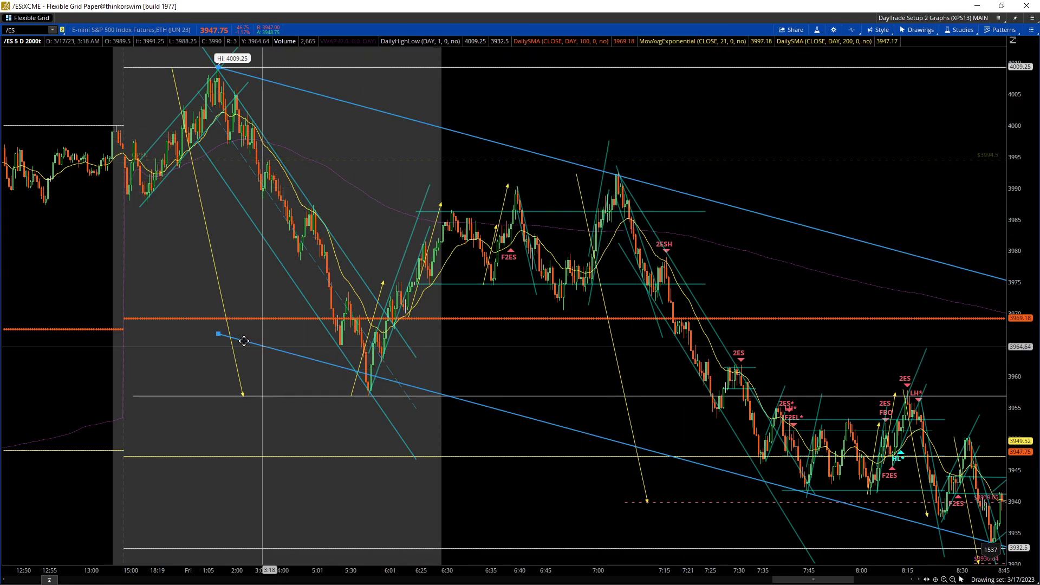
{"action": "left_click_drag", "start_coordinate": [219, 340], "coordinate": [211, 356]}
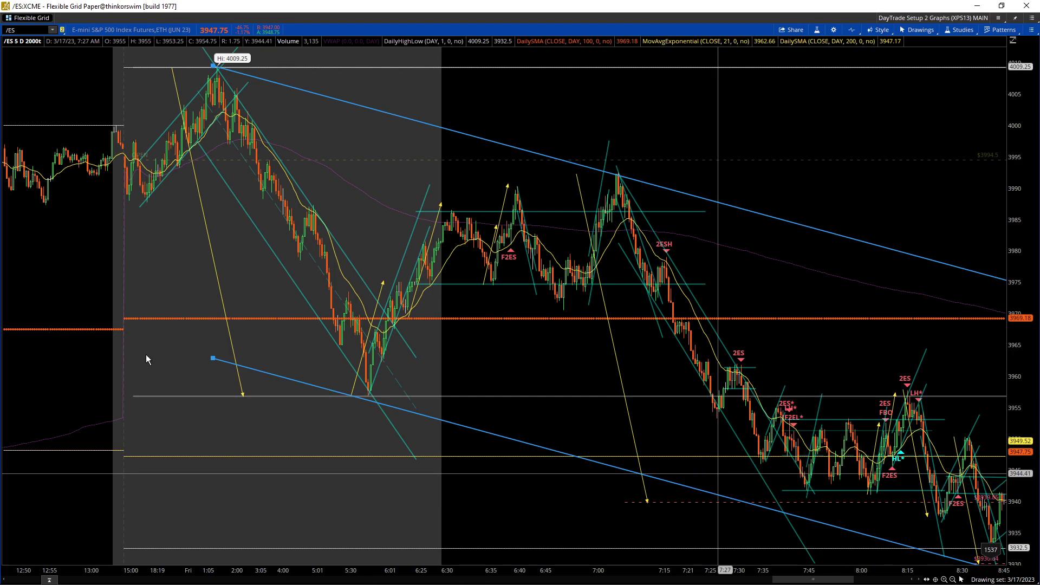
{"action": "left_click_drag", "start_coordinate": [210, 357], "coordinate": [241, 319]}
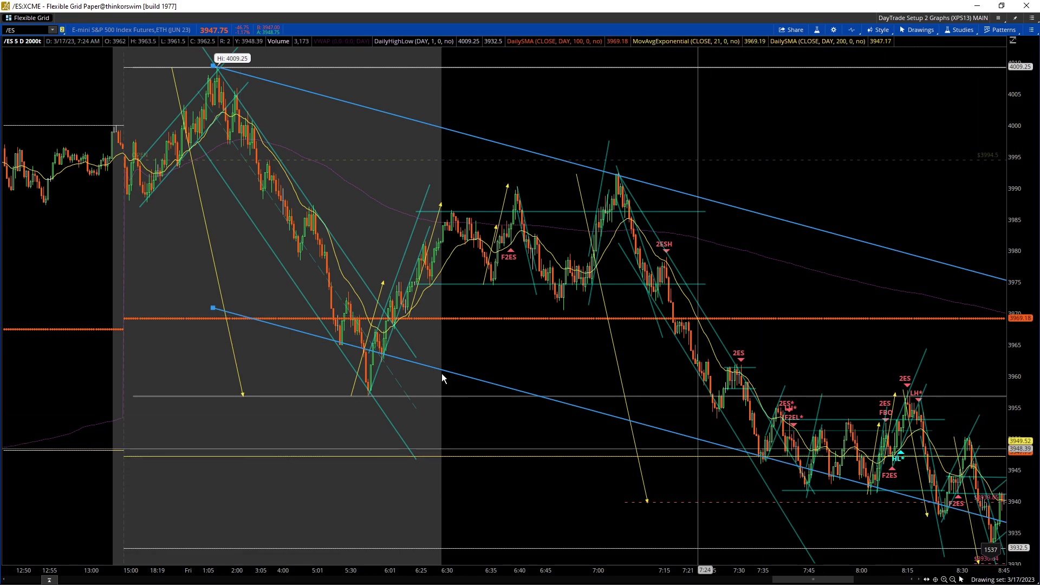
{"action": "left_click_drag", "start_coordinate": [212, 309], "coordinate": [211, 331]}
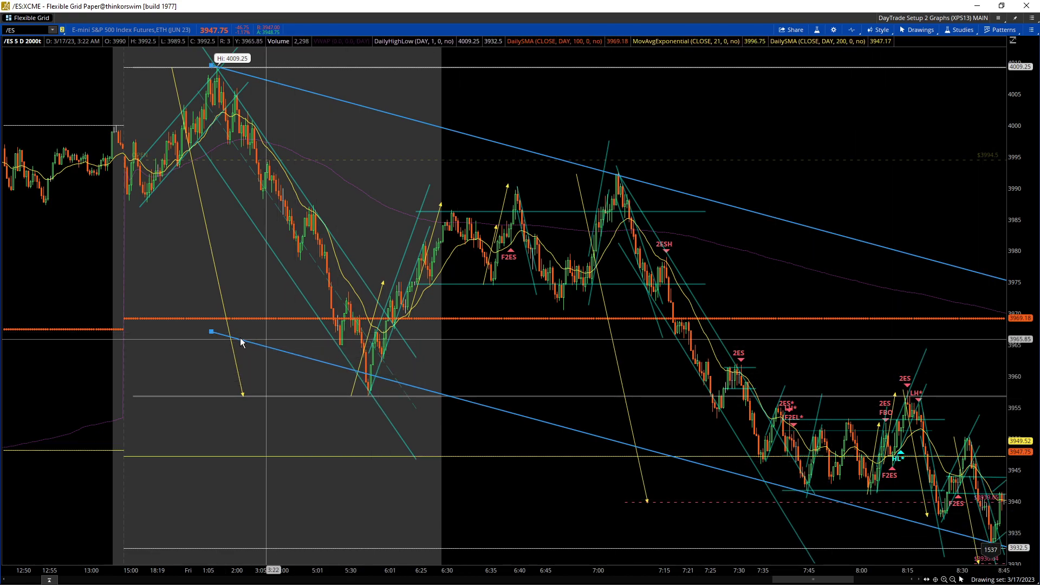
{"action": "left_click_drag", "start_coordinate": [213, 332], "coordinate": [212, 329]}
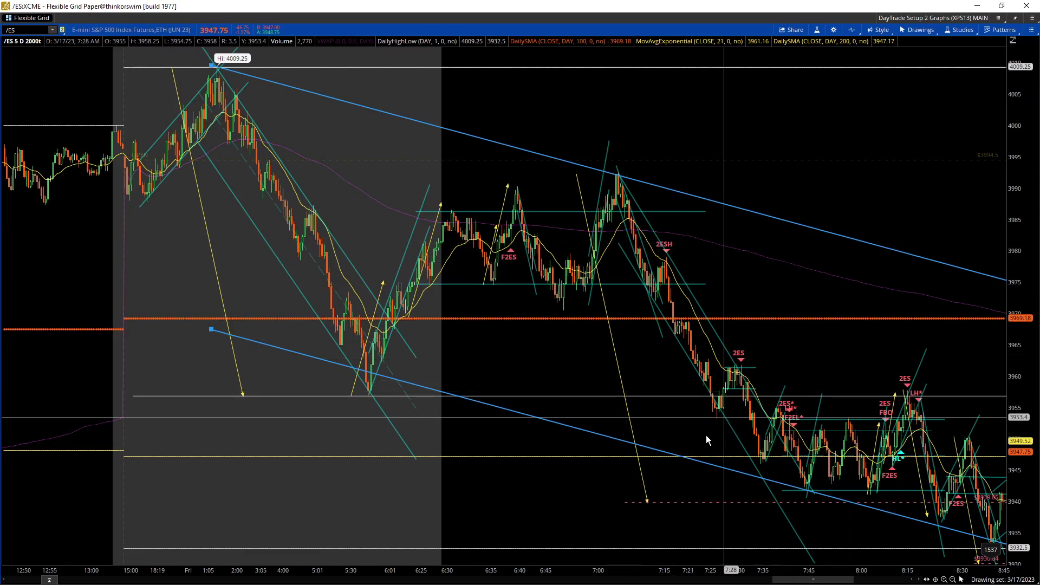
Show the dashed 0.5 midline of the large descending channel and examine it against the bars from 6:47 to 8:46.
{"action": "double_click", "coordinate": [905, 517]}
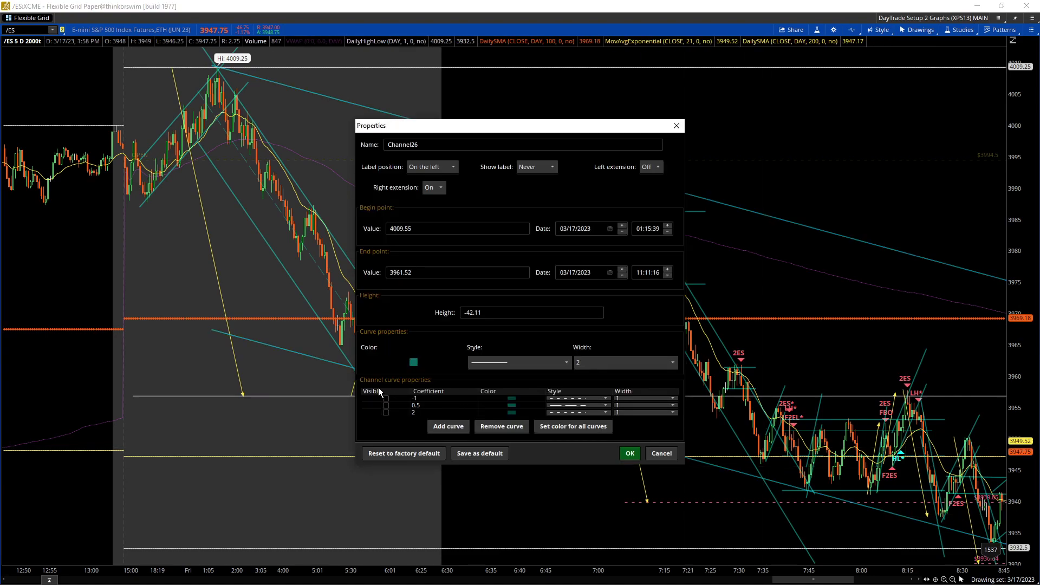
{"action": "left_click", "coordinate": [630, 454]}
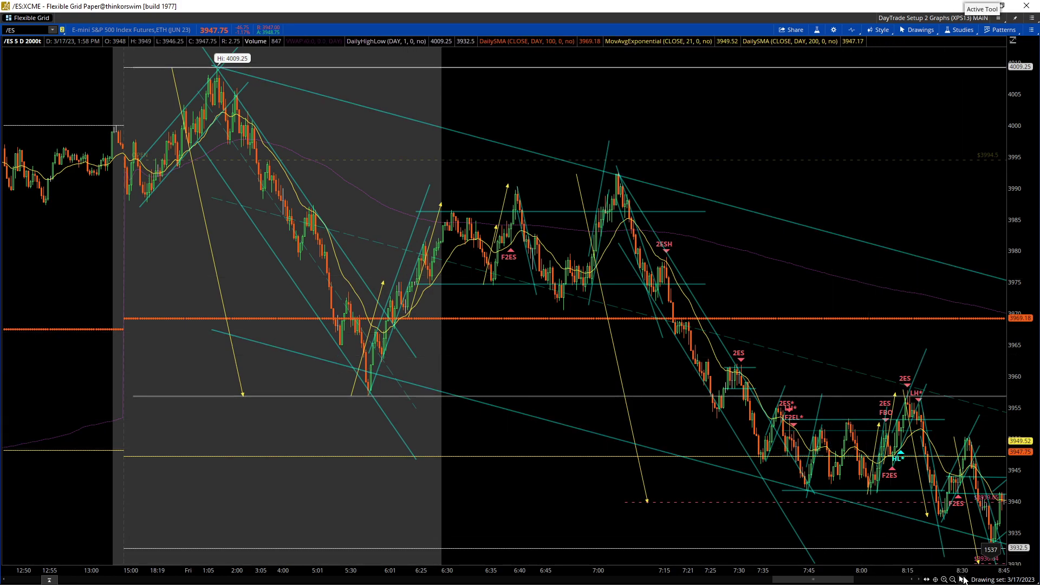
{"action": "left_click_drag", "start_coordinate": [962, 571], "coordinate": [748, 572]}
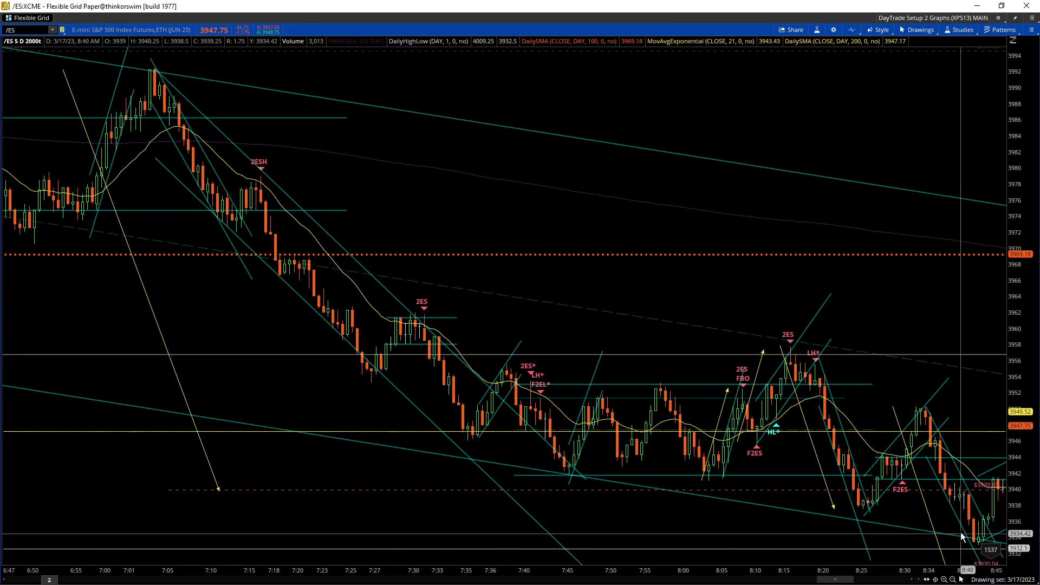
Advance the chart to 9:00 and cancel the right extension of the small horizontal channel at the 8:30 F2ES marker.
{"action": "left_click", "coordinate": [920, 579]}
{"action": "left_click_drag", "start_coordinate": [920, 580], "coordinate": [920, 579]}
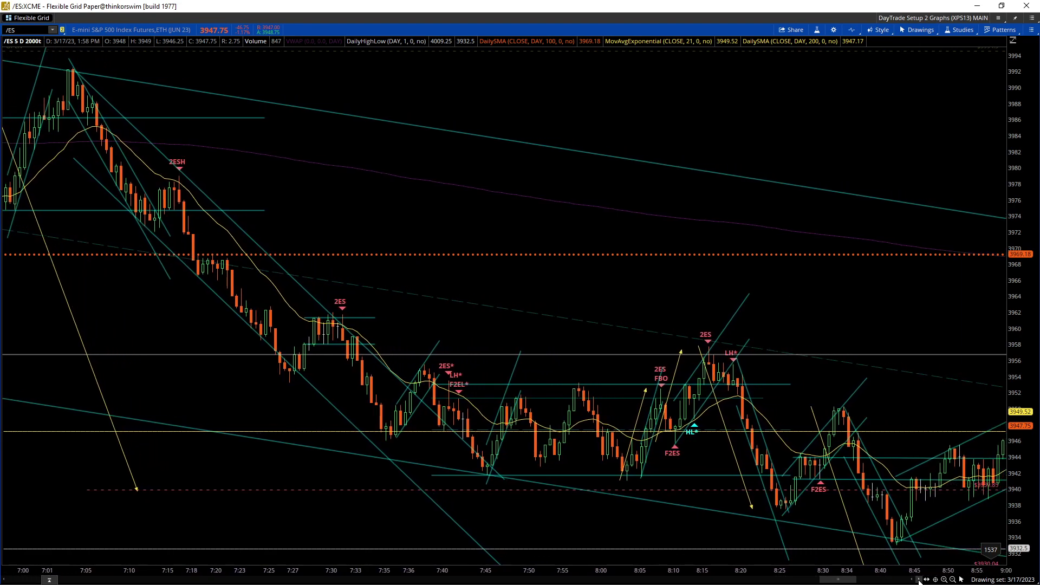
{"action": "left_click_drag", "start_coordinate": [986, 573], "coordinate": [1008, 573]}
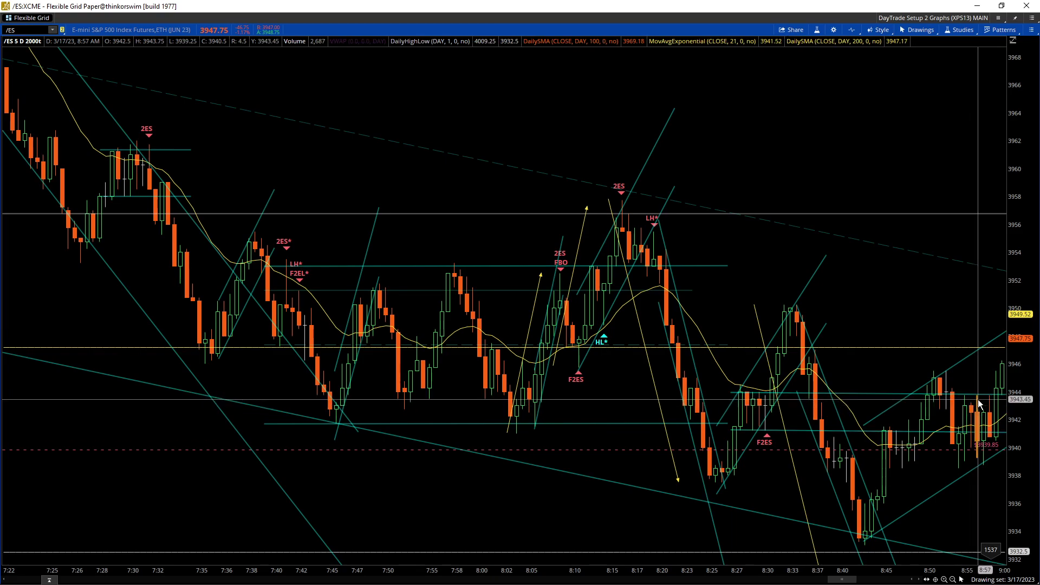
{"action": "left_click", "coordinate": [891, 394]}
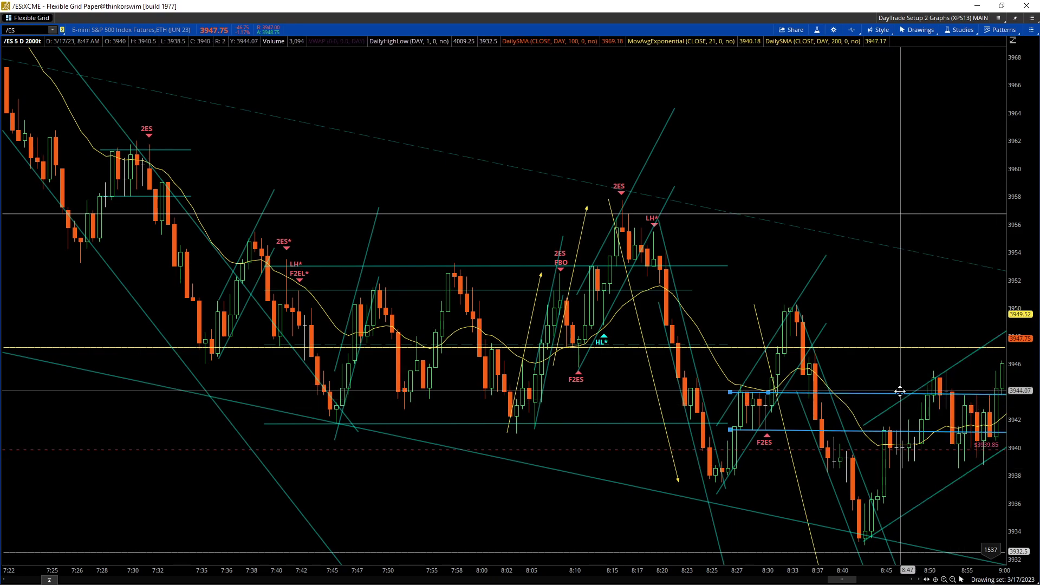
{"action": "right_click", "coordinate": [790, 393]}
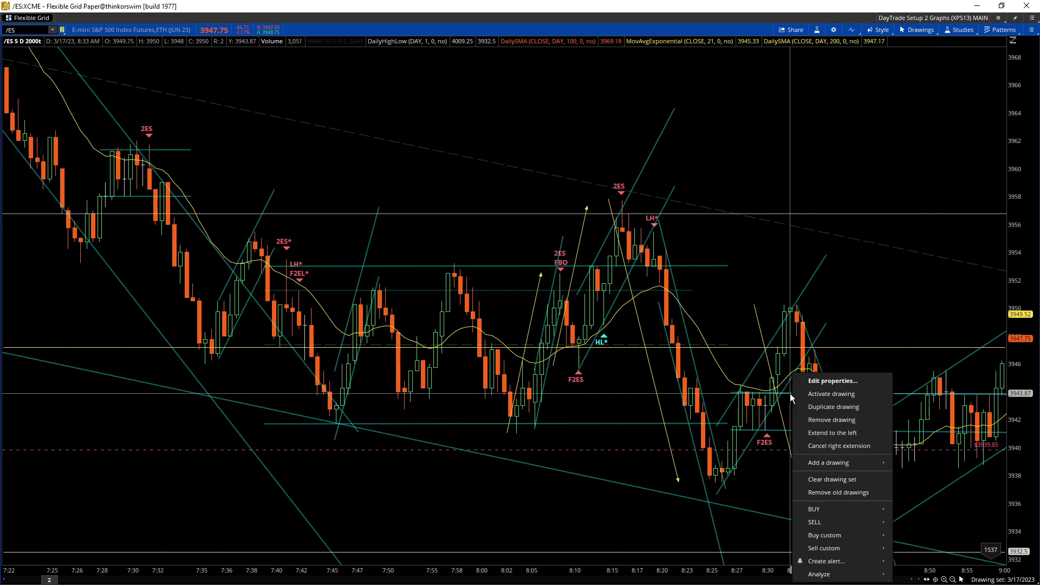
{"action": "left_click", "coordinate": [810, 436]}
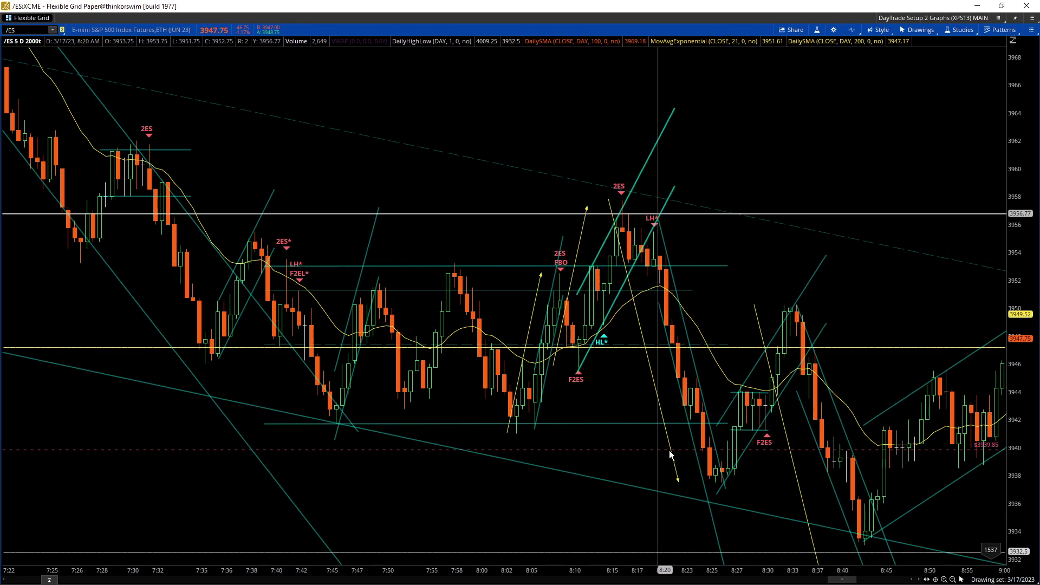
Advance the chart bar by bar to 9:05 and examine the price bars inside the rising channel that starts from the 8:43 low.
{"action": "left_click", "coordinate": [919, 581]}
{"action": "left_click", "coordinate": [920, 580]}
{"action": "left_click", "coordinate": [919, 581]}
{"action": "left_click", "coordinate": [919, 581]}
{"action": "left_click", "coordinate": [920, 581]}
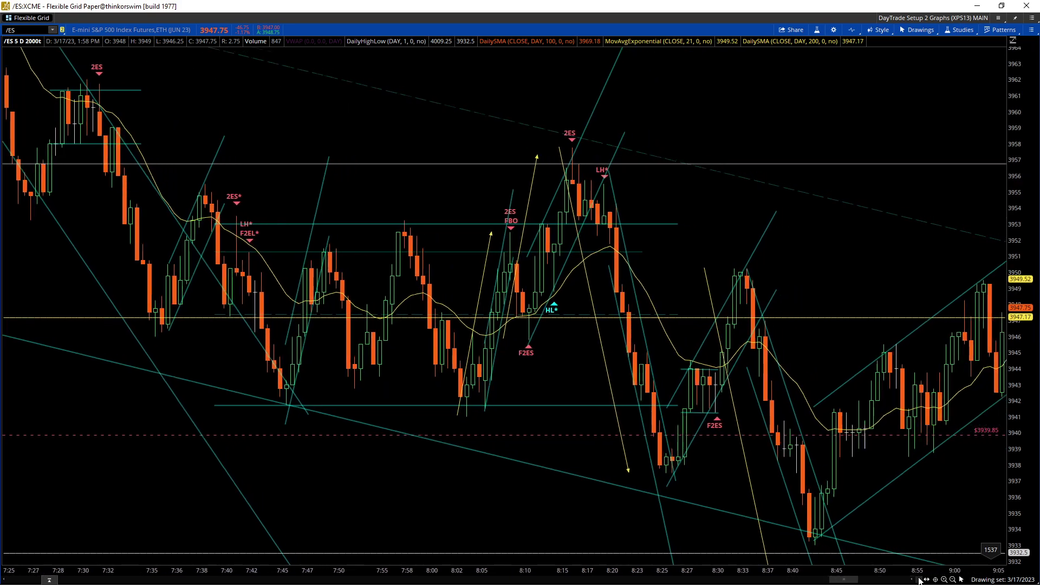
Advance the chart to 9:35 and select the rising channel from the 8:43 low to examine how the bars follow it.
{"action": "left_click", "coordinate": [919, 581]}
{"action": "left_click", "coordinate": [919, 581]}
{"action": "left_click", "coordinate": [919, 581]}
{"action": "left_click", "coordinate": [919, 581]}
{"action": "left_click", "coordinate": [919, 581]}
{"action": "left_click", "coordinate": [919, 581]}
{"action": "left_click", "coordinate": [920, 581]}
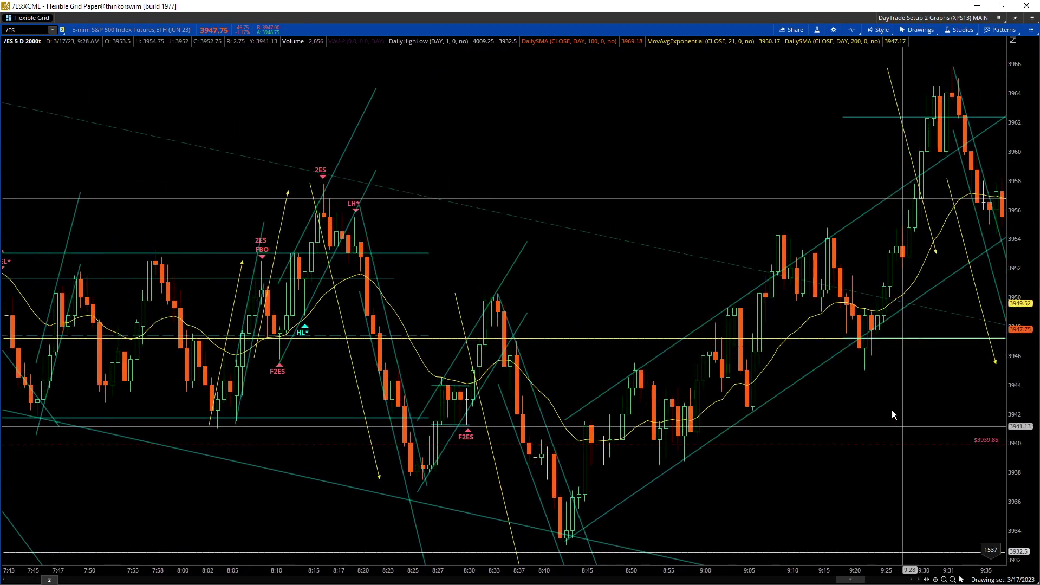
{"action": "left_click", "coordinate": [815, 370]}
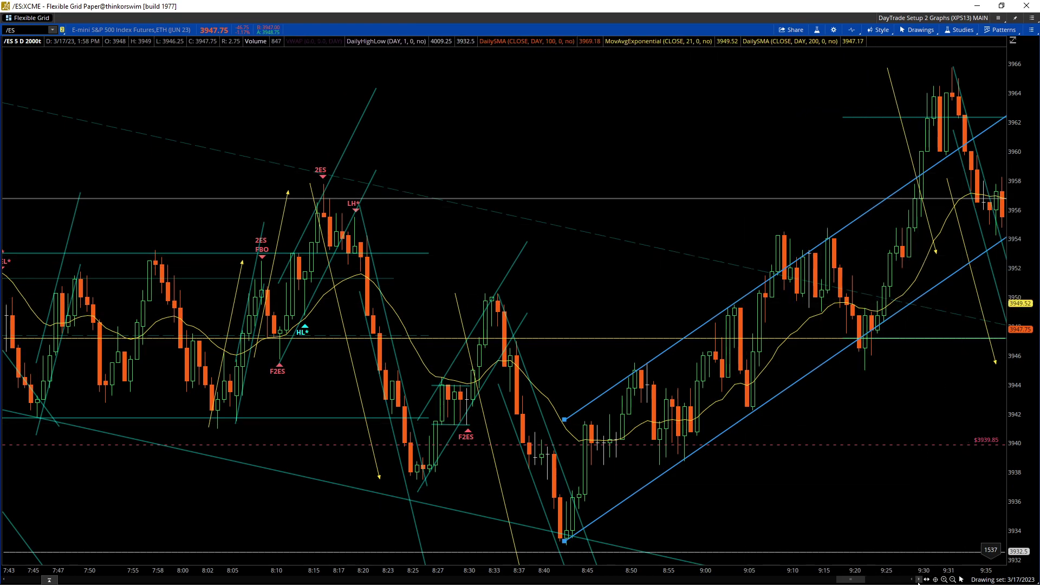
Advance the chart past 10:30 and go back to 10:27, examining the bars leading up to the 2EL marker.
{"action": "scroll", "coordinate": [920, 582], "scroll_direction": "down", "scroll_amount": 3}
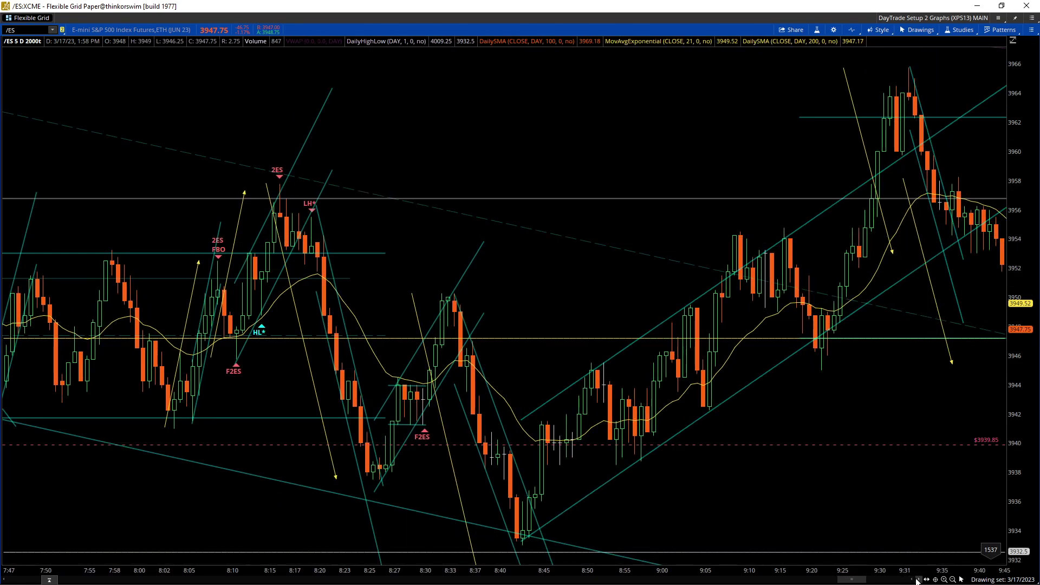
{"action": "scroll", "coordinate": [917, 581], "scroll_direction": "down", "scroll_amount": 10}
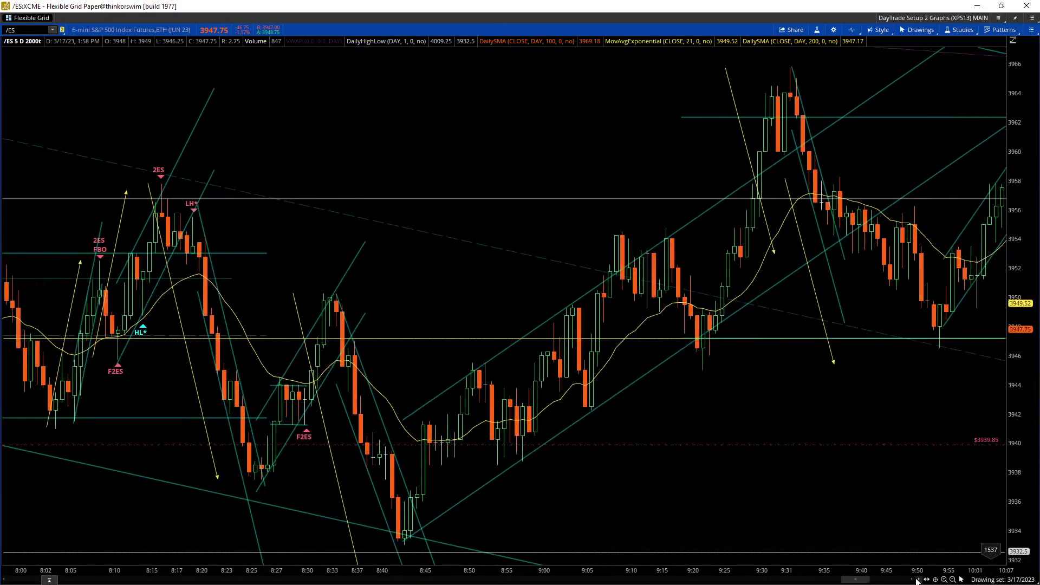
{"action": "scroll", "coordinate": [917, 581], "scroll_direction": "down", "scroll_amount": 15}
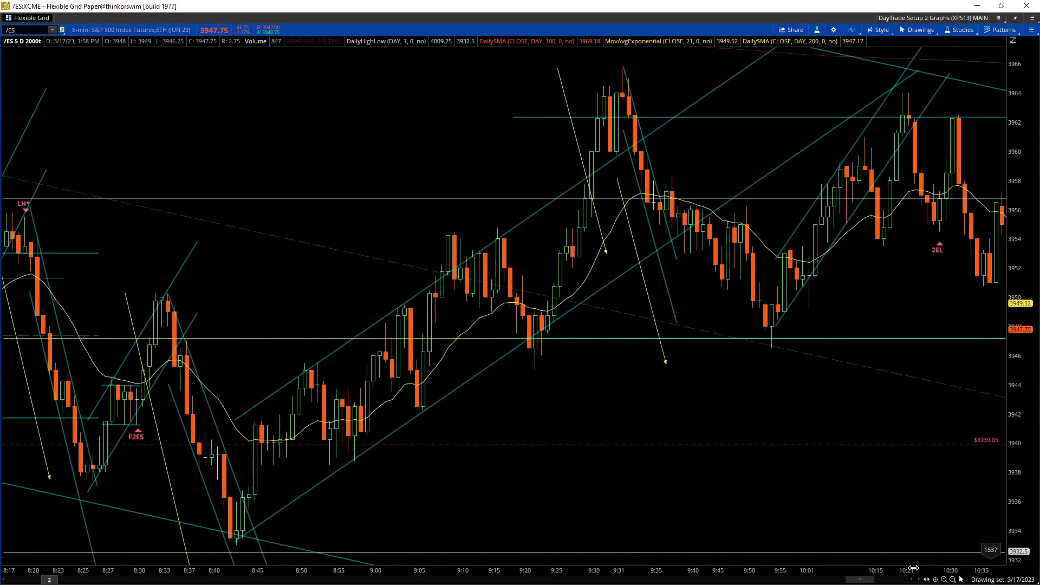
{"action": "scroll", "coordinate": [915, 581], "scroll_direction": "up", "scroll_amount": 4}
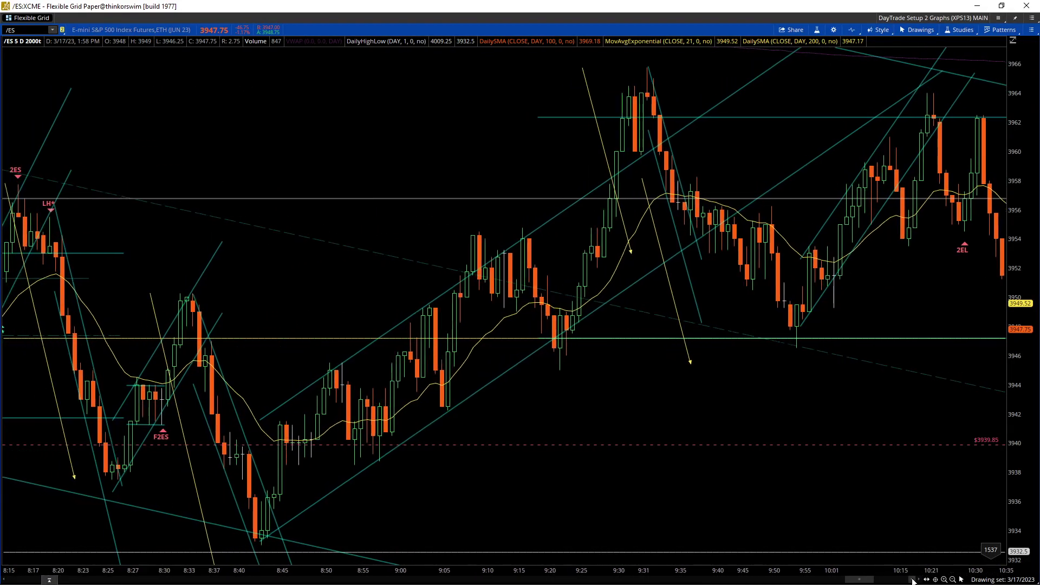
{"action": "scroll", "coordinate": [913, 581], "scroll_direction": "up", "scroll_amount": 1}
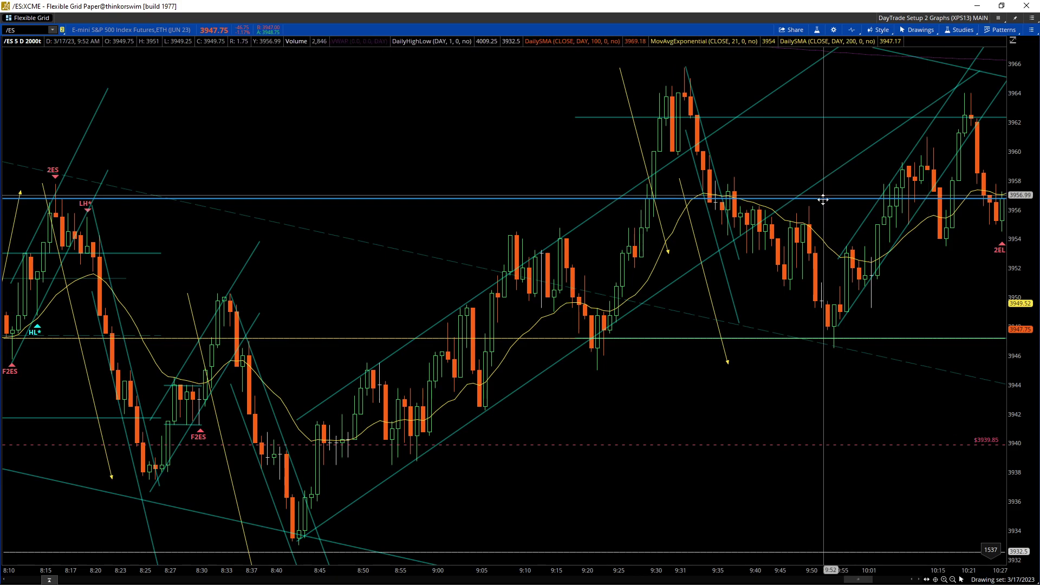
Widen the time range back to the overnight session to trace the horizontal line at the overnight low, and return to the 10:27 bars.
{"action": "left_click_drag", "start_coordinate": [596, 571], "coordinate": [682, 571]}
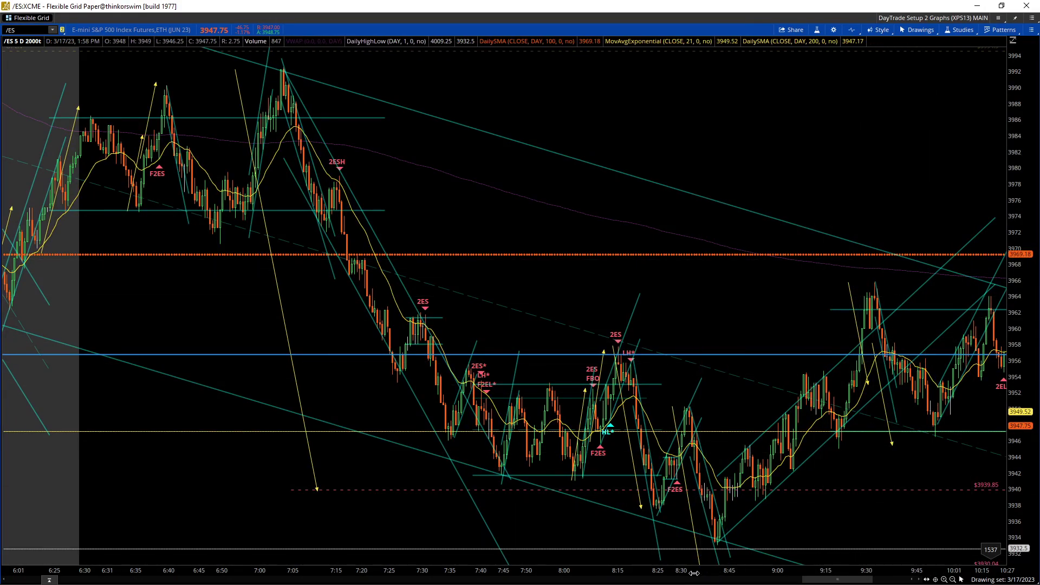
{"action": "left_click_drag", "start_coordinate": [694, 573], "coordinate": [748, 572]}
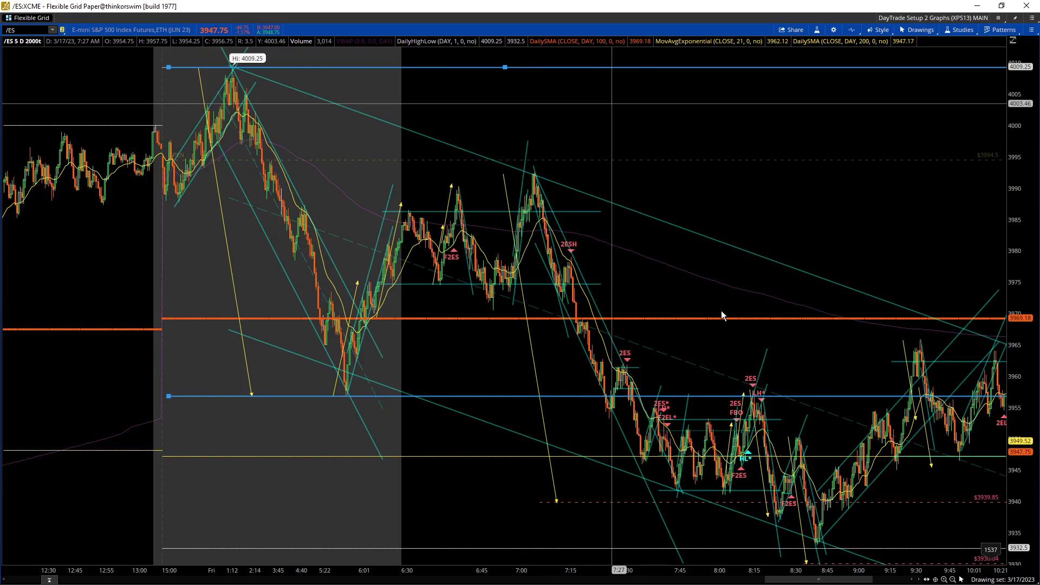
{"action": "left_click_drag", "start_coordinate": [961, 560], "coordinate": [498, 157]}
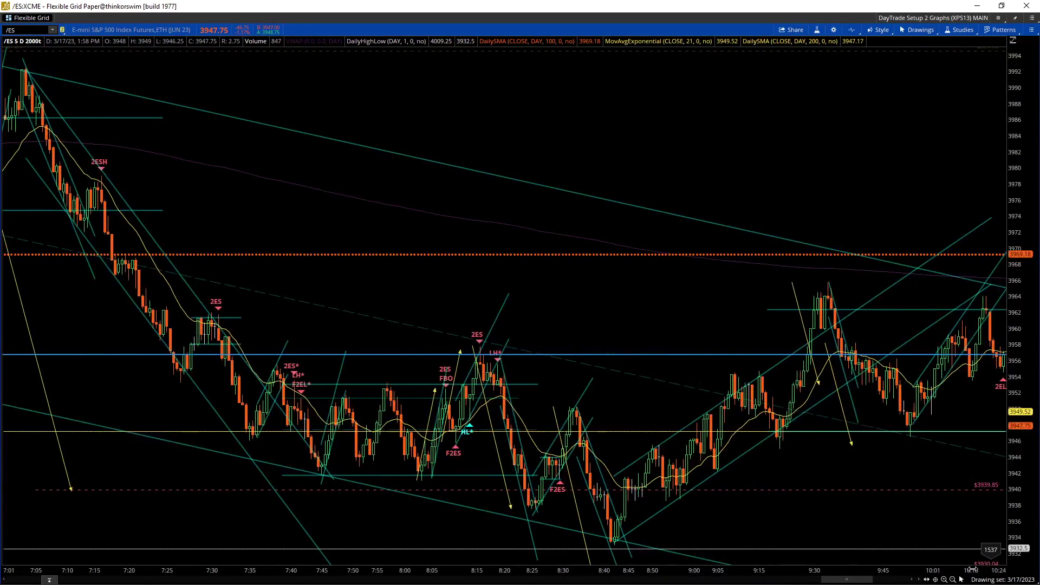
{"action": "left_click_drag", "start_coordinate": [973, 569], "coordinate": [901, 582]}
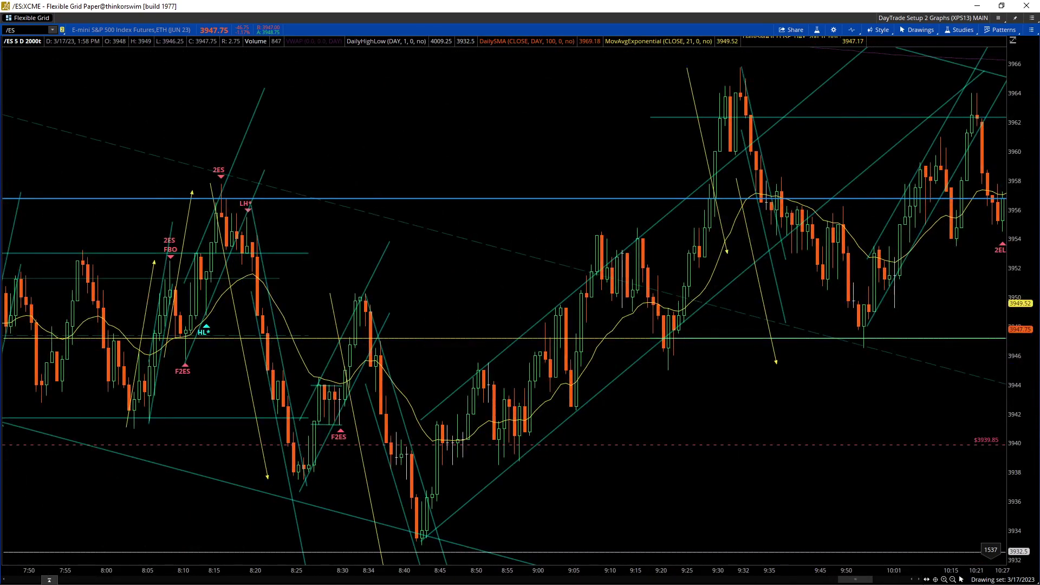
Step the chart back and forth around 10:35 and examine the price bars following the 2EL marker.
{"action": "left_click", "coordinate": [918, 581]}
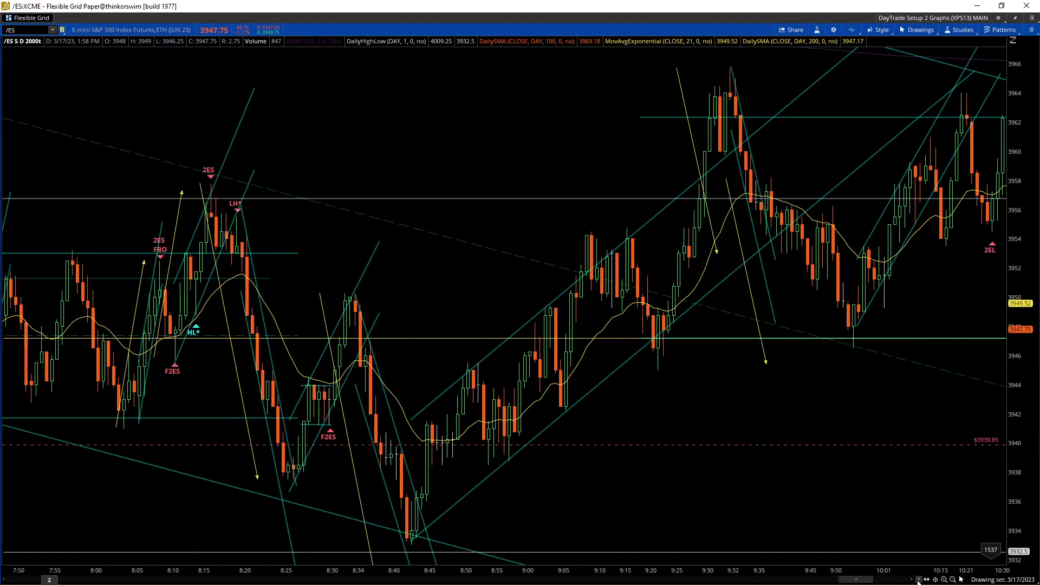
{"action": "left_click", "coordinate": [917, 581]}
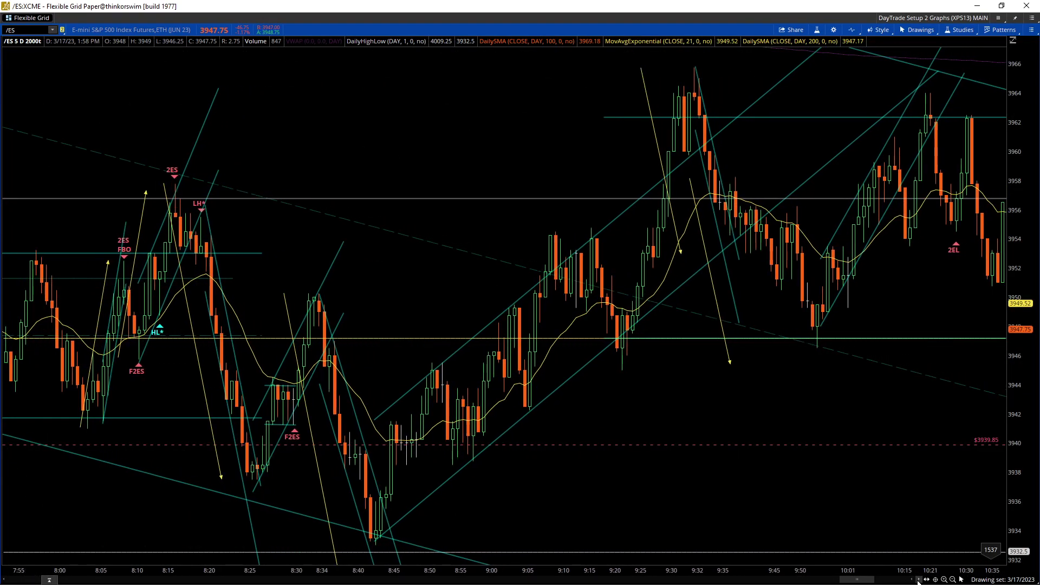
{"action": "left_click", "coordinate": [917, 581]}
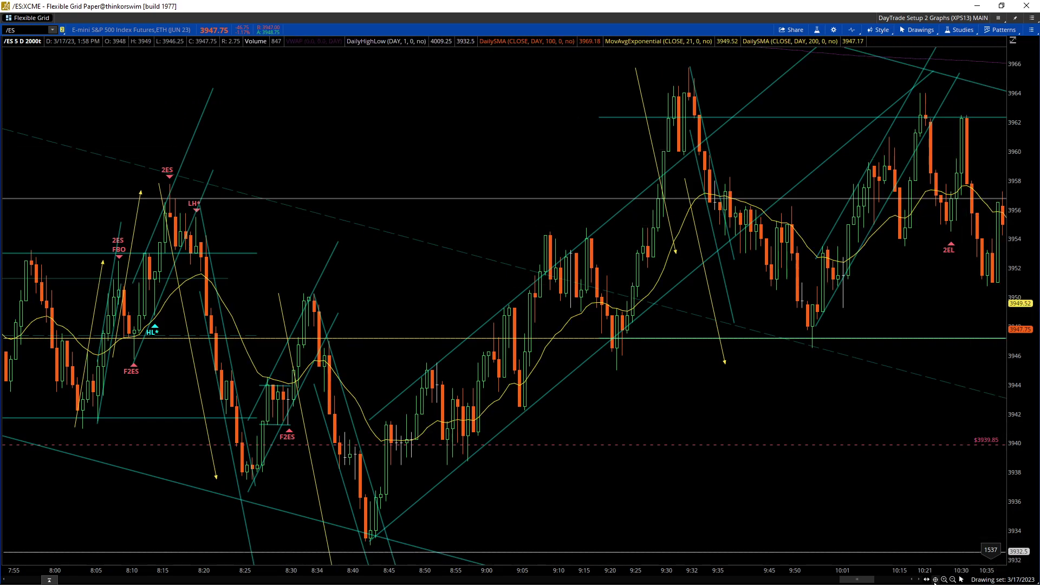
{"action": "left_click", "coordinate": [918, 581]}
{"action": "left_click", "coordinate": [916, 581]}
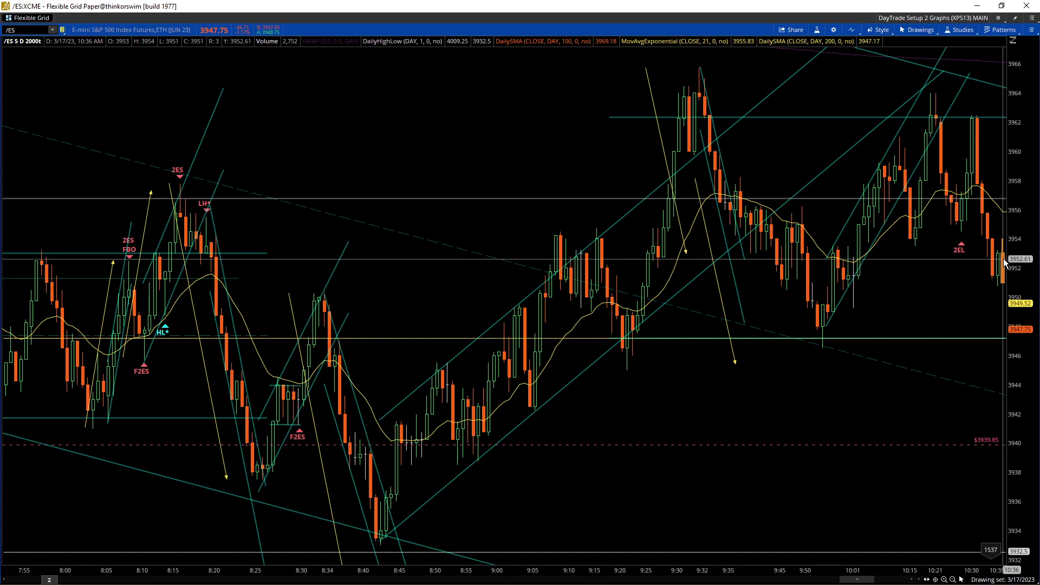
{"action": "left_click", "coordinate": [920, 580]}
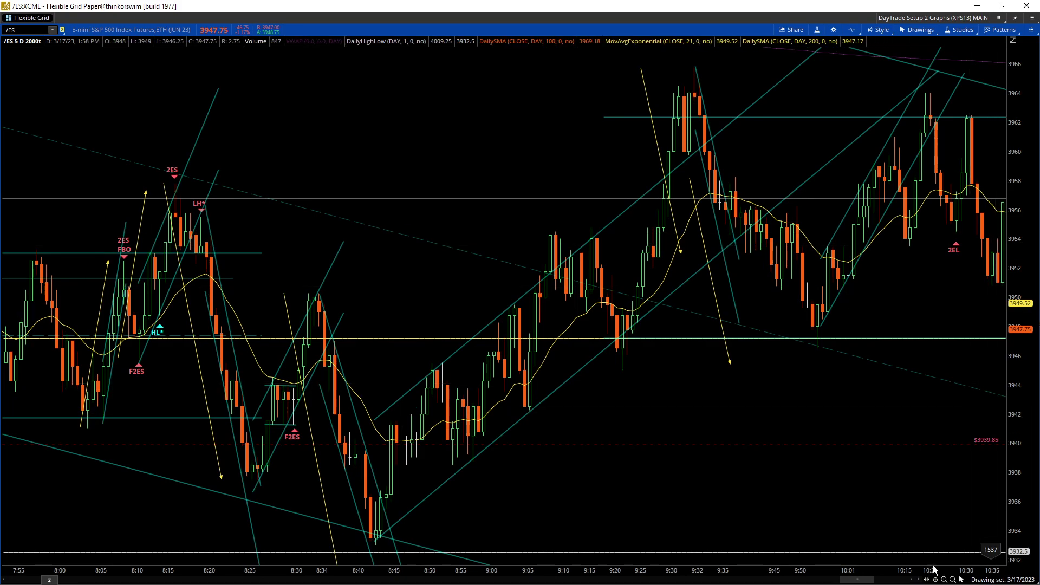
Advance the chart bar by bar from 10:36 to 11:00 and examine price inside the horizontal range below the 9:32 high.
{"action": "left_click", "coordinate": [920, 581]}
{"action": "left_click", "coordinate": [919, 581]}
{"action": "left_click", "coordinate": [919, 581]}
{"action": "left_click", "coordinate": [919, 581]}
{"action": "left_click", "coordinate": [920, 581]}
{"action": "left_click", "coordinate": [919, 581]}
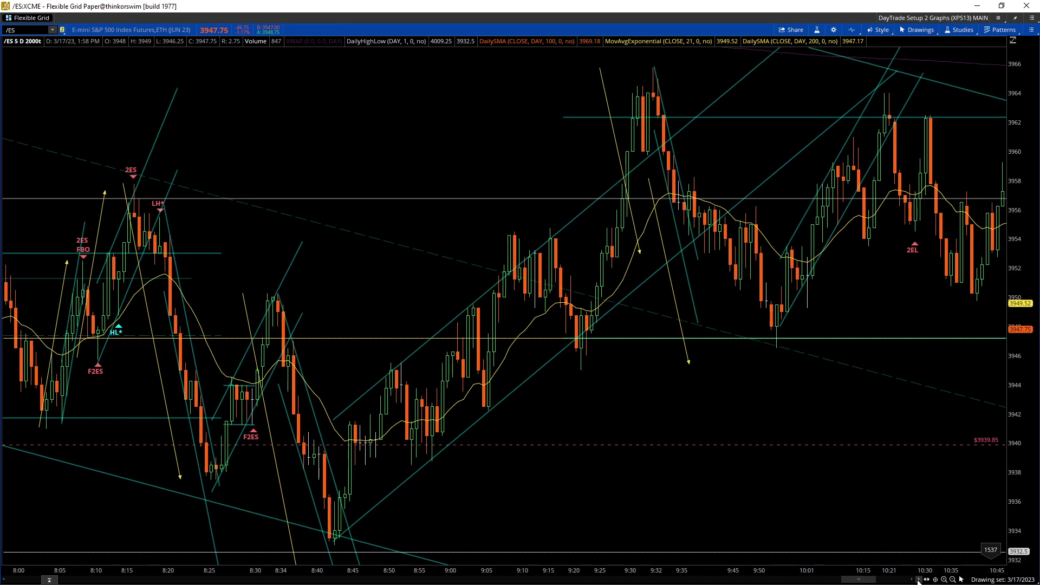
{"action": "left_click", "coordinate": [920, 581]}
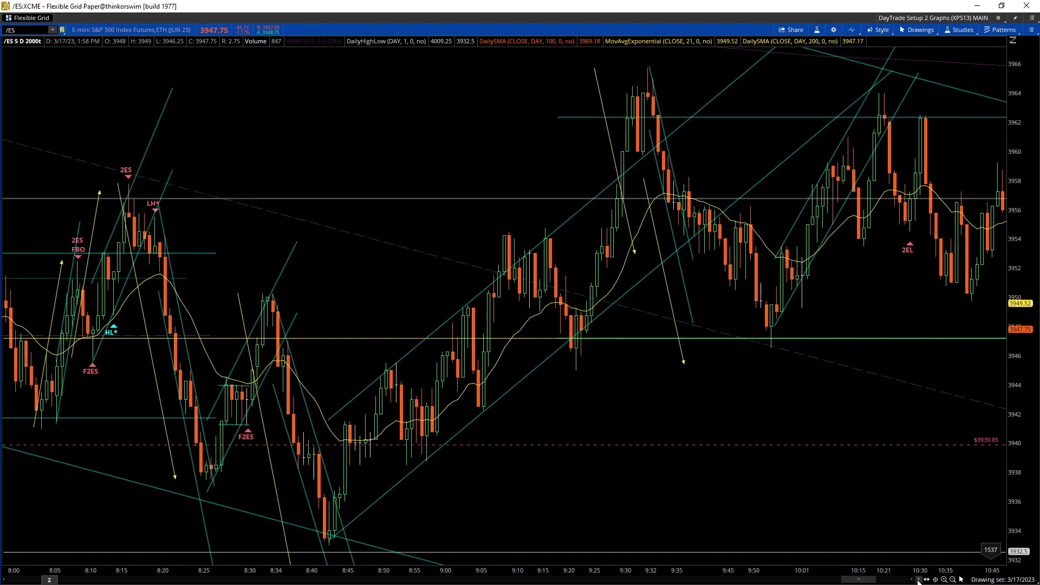
{"action": "left_click", "coordinate": [920, 581]}
{"action": "left_click", "coordinate": [920, 581]}
{"action": "left_click", "coordinate": [919, 581]}
{"action": "left_click", "coordinate": [919, 581]}
{"action": "left_click", "coordinate": [920, 581]}
{"action": "left_click", "coordinate": [919, 581]}
{"action": "left_click", "coordinate": [920, 580]}
{"action": "left_click", "coordinate": [920, 581]}
{"action": "left_click", "coordinate": [919, 581]}
{"action": "left_click", "coordinate": [919, 581]}
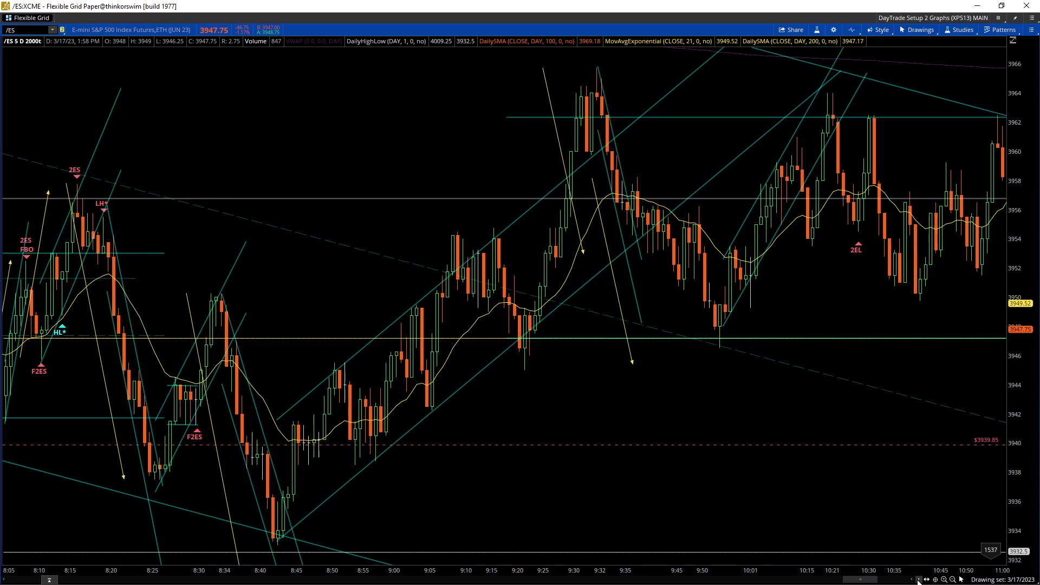
Advance the chart to 11:40 and examine the descending channels that start from the 11:02 high.
{"action": "left_click", "coordinate": [920, 581]}
{"action": "left_click", "coordinate": [920, 581]}
{"action": "left_click", "coordinate": [920, 581]}
{"action": "left_click", "coordinate": [920, 580]}
{"action": "left_click", "coordinate": [920, 580]}
{"action": "left_click", "coordinate": [920, 581]}
{"action": "left_click", "coordinate": [920, 581]}
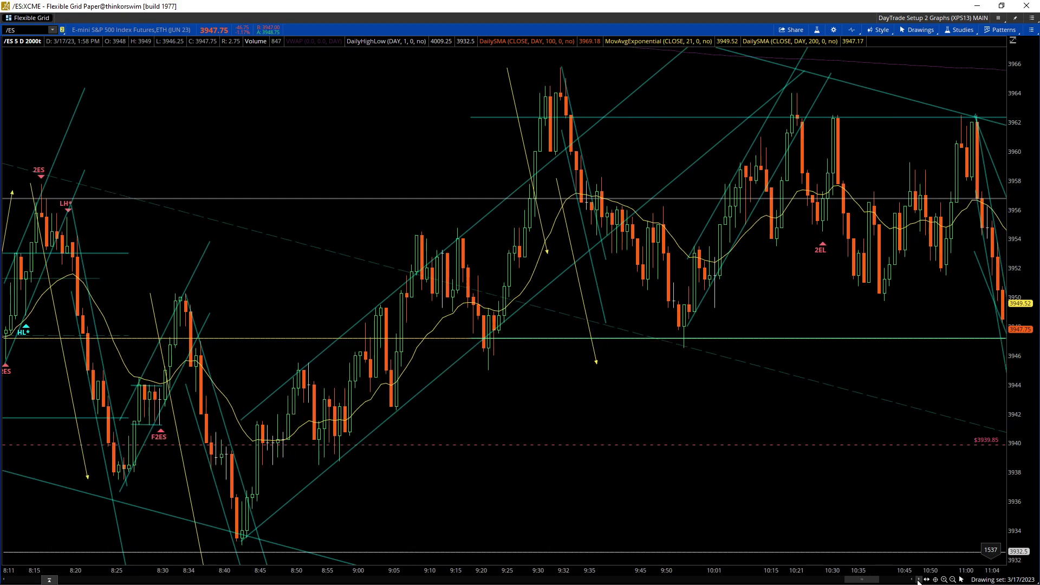
{"action": "left_click_drag", "start_coordinate": [919, 581], "coordinate": [919, 581]}
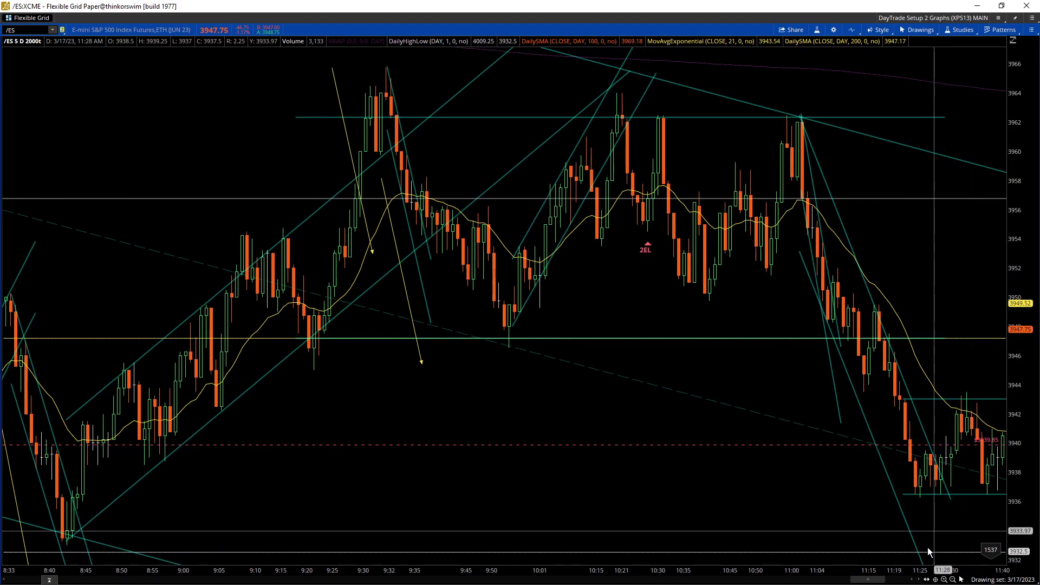
Advance the chart past 11:55 and step back one bar to examine the 2ES marker.
{"action": "left_click", "coordinate": [920, 581]}
{"action": "left_click", "coordinate": [920, 581]}
{"action": "left_click", "coordinate": [920, 580]}
{"action": "left_click", "coordinate": [920, 580]}
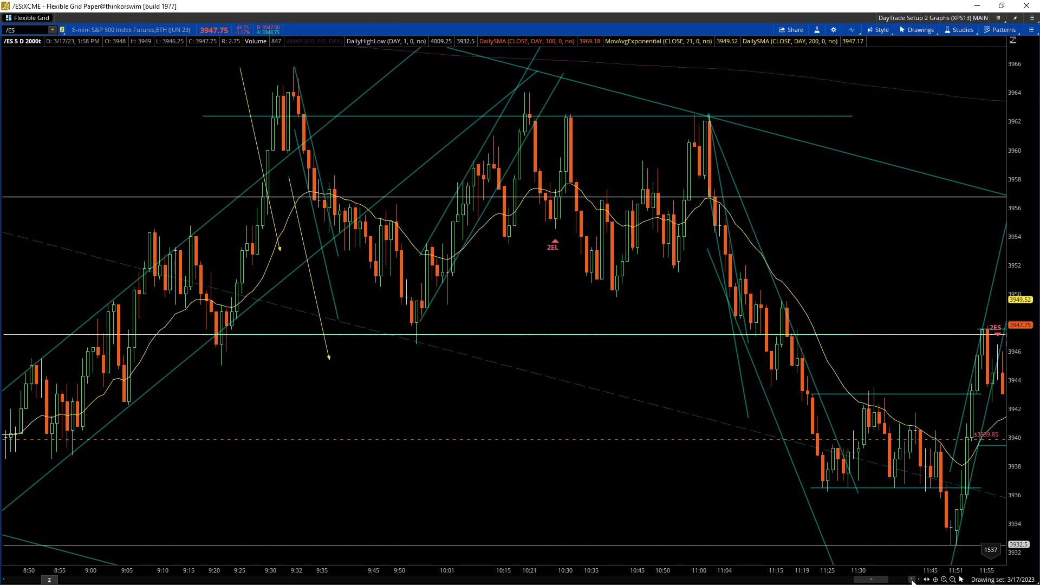
{"action": "left_click", "coordinate": [912, 581]}
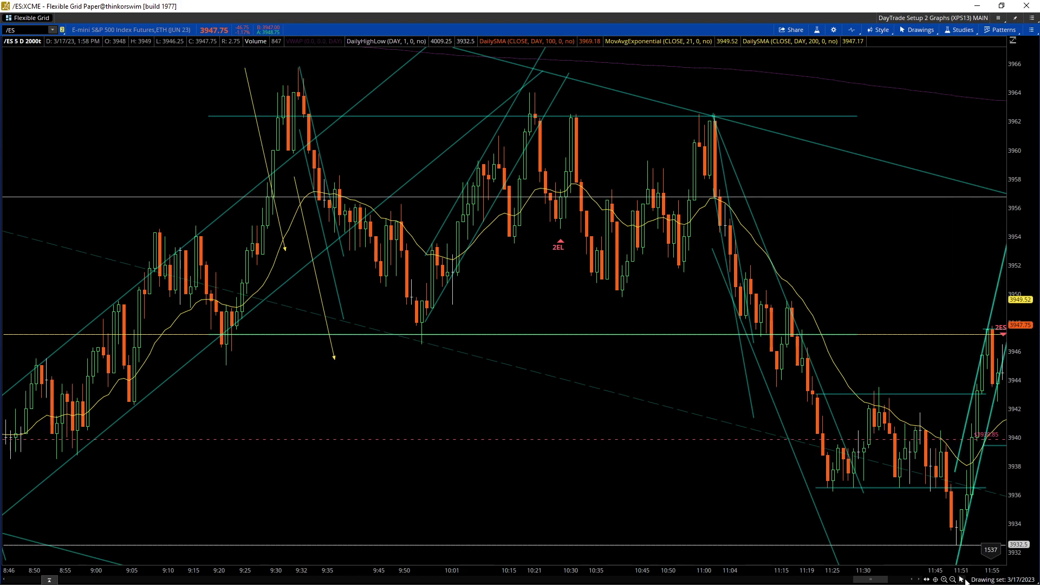
Examine the decline from 11:01 and the rally into the 2ES marker up close, and compare them with the whole session.
{"action": "left_click_drag", "start_coordinate": [956, 571], "coordinate": [916, 569]}
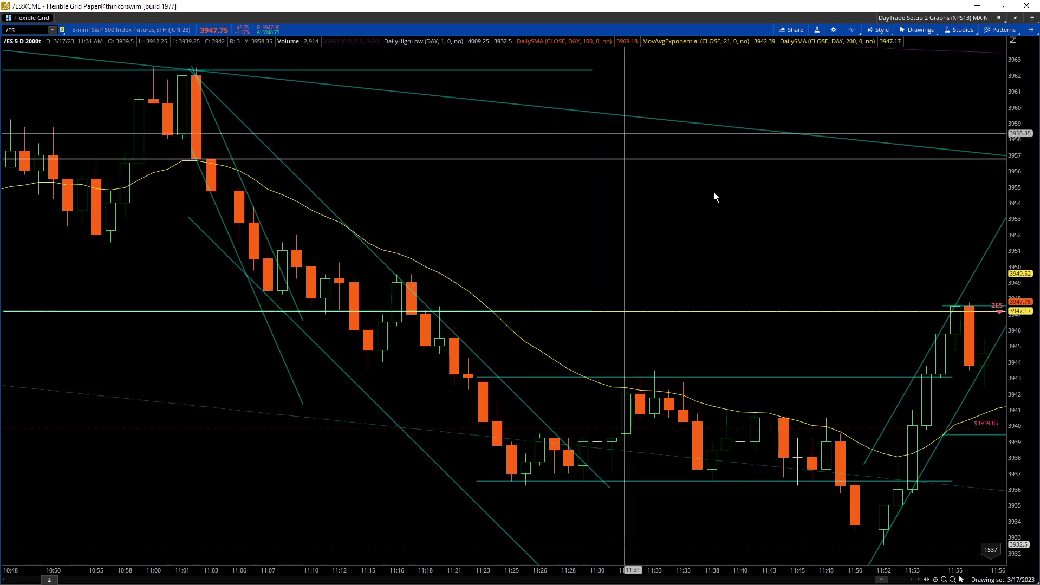
{"action": "scroll", "coordinate": [620, 557], "scroll_direction": "down", "scroll_amount": 5}
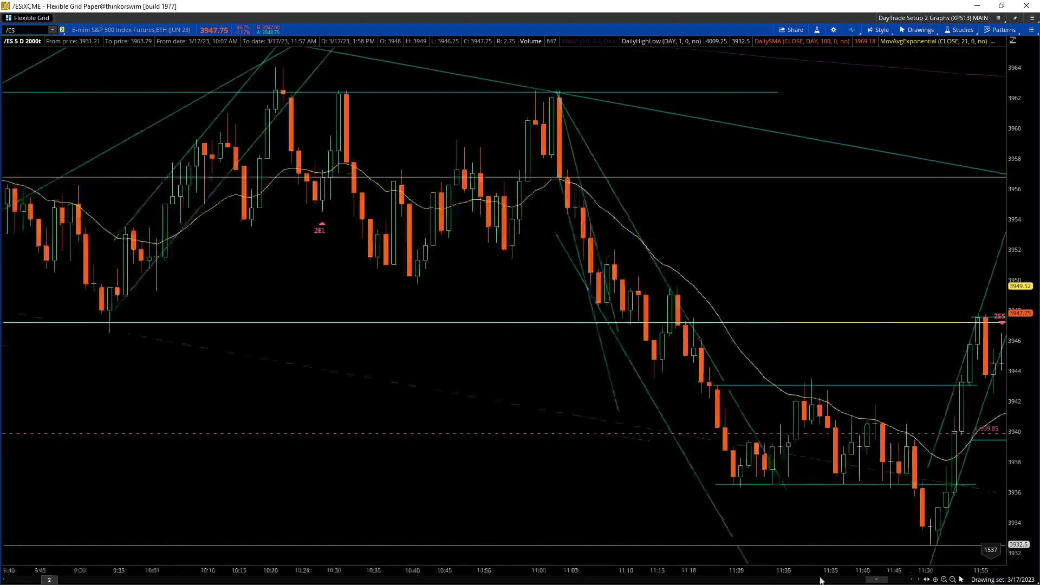
{"action": "scroll", "coordinate": [697, 570], "scroll_direction": "down", "scroll_amount": 4}
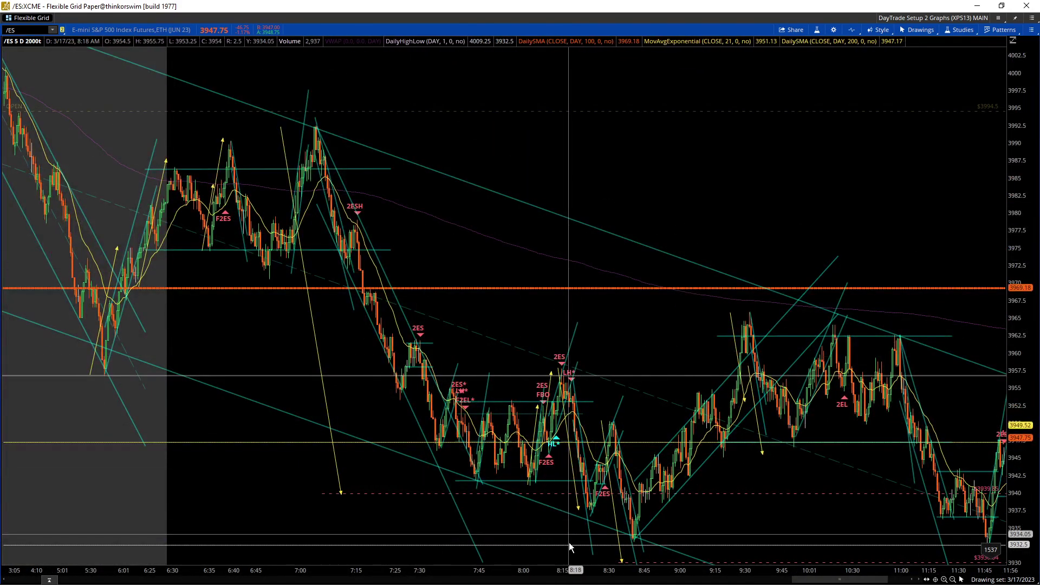
{"action": "scroll", "coordinate": [946, 571], "scroll_direction": "up", "scroll_amount": 4}
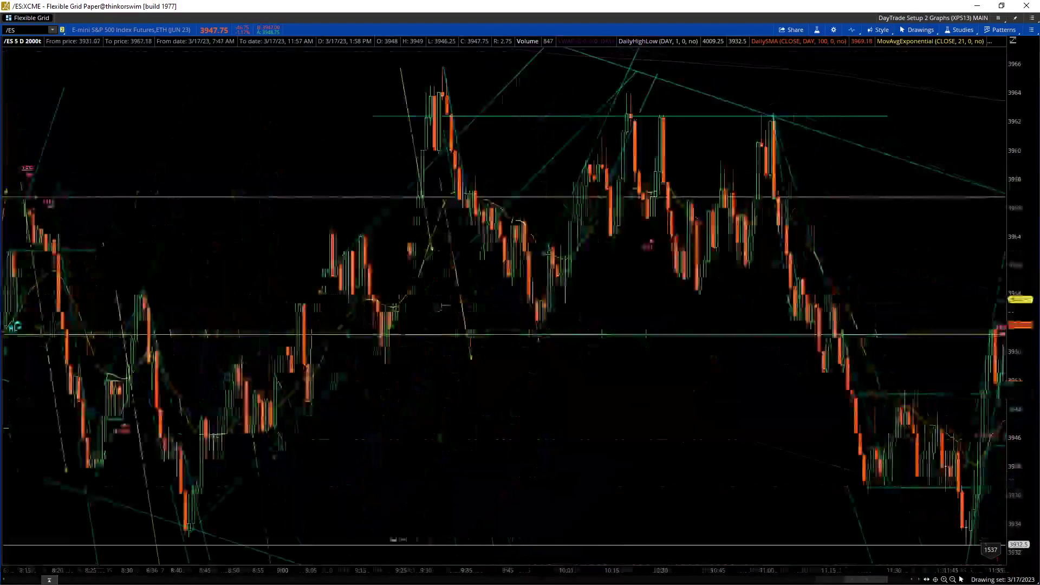
Advance the chart to 11:59 and examine the LH and F2EL markers up close.
{"action": "left_click", "coordinate": [920, 580]}
{"action": "left_click", "coordinate": [919, 581]}
{"action": "left_click", "coordinate": [919, 581]}
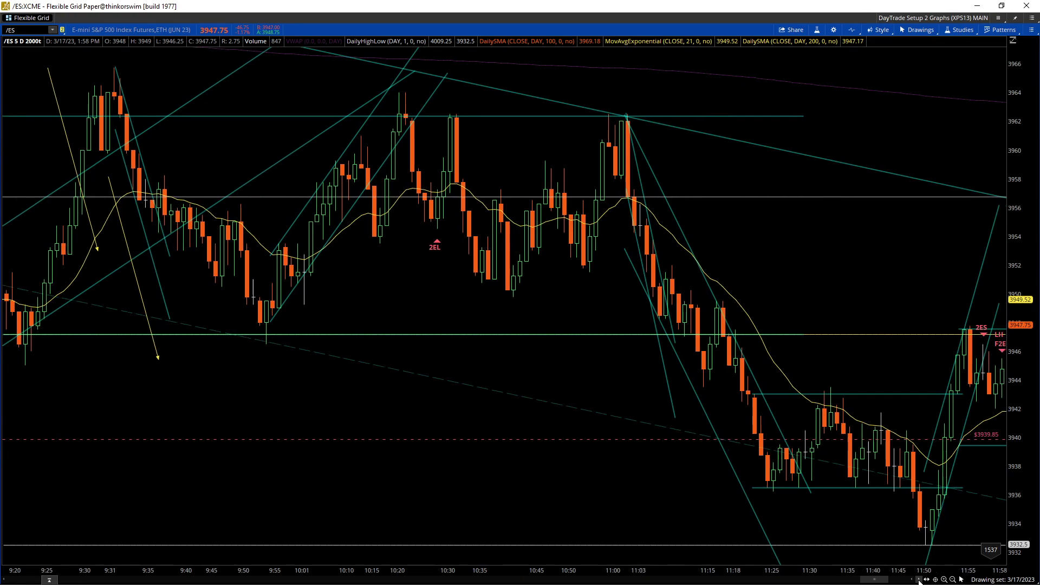
{"action": "left_click_drag", "start_coordinate": [966, 570], "coordinate": [832, 560]}
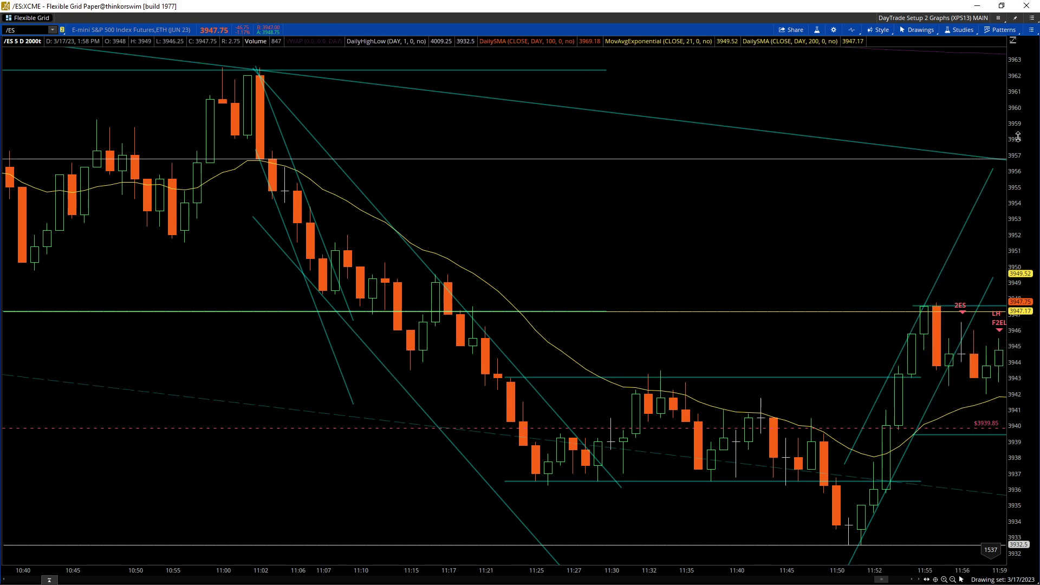
Advance the chart from 11:59 to 12:48, examining the bars after the F2EL marker and the rising channel that follows.
{"action": "left_click", "coordinate": [920, 581]}
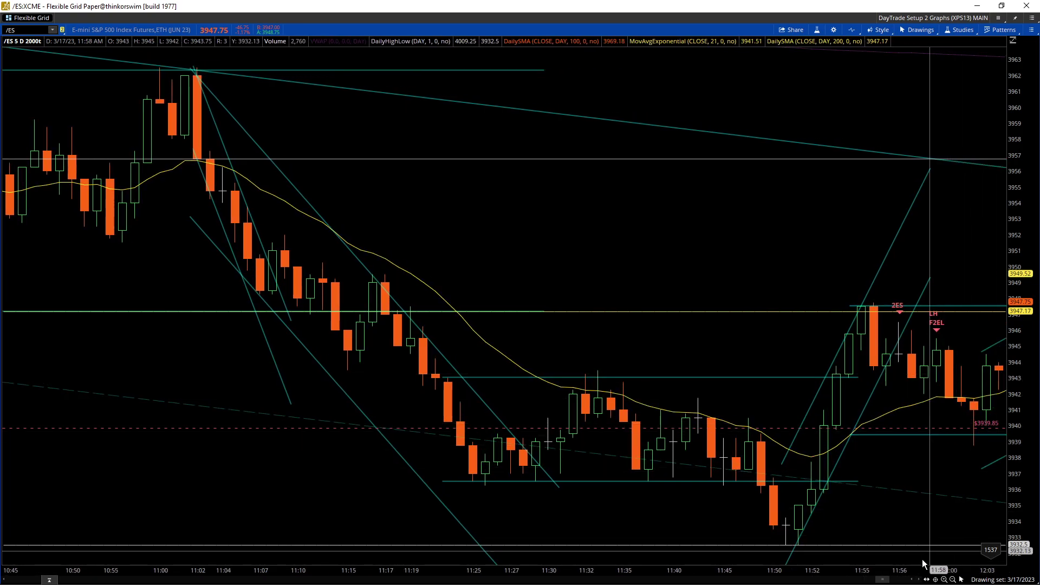
{"action": "left_click", "coordinate": [919, 581]}
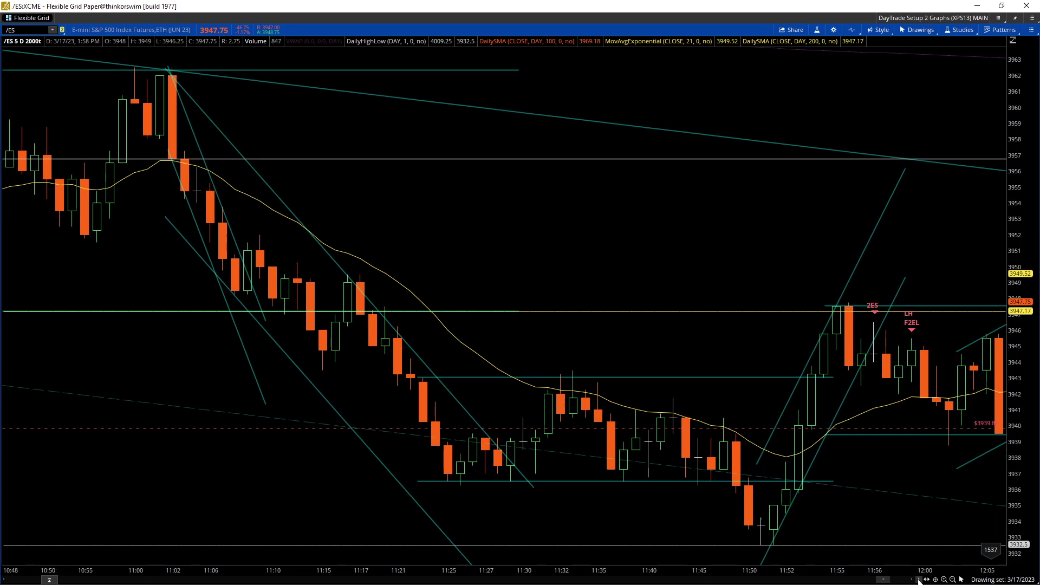
{"action": "left_click", "coordinate": [919, 581]}
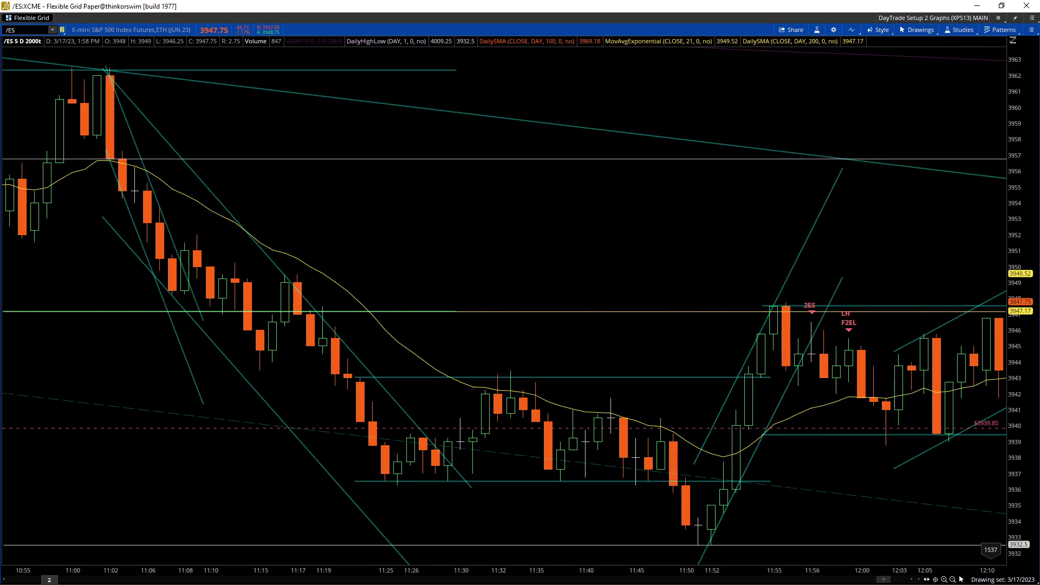
{"action": "left_click", "coordinate": [920, 581]}
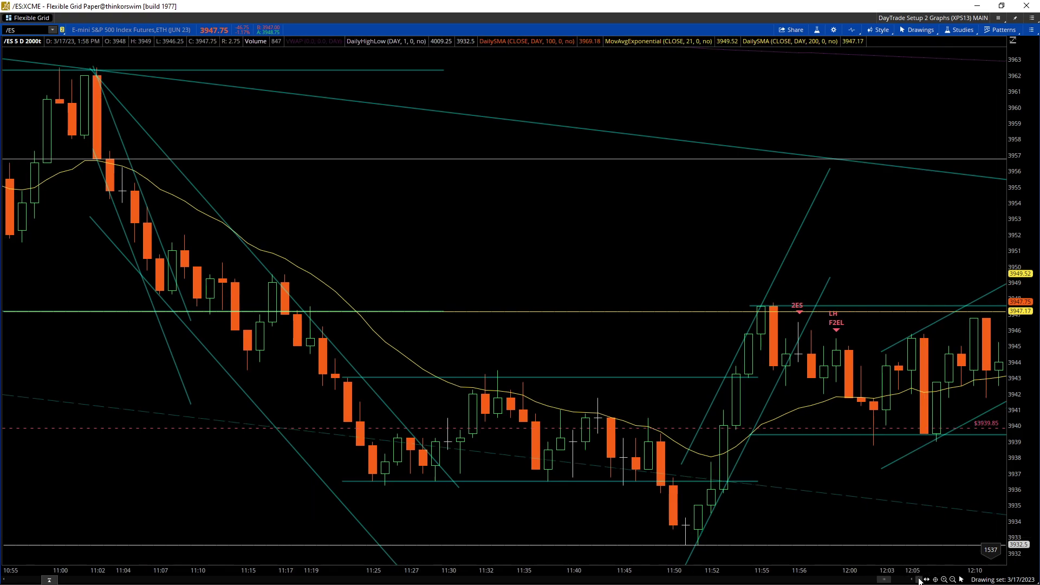
{"action": "left_click_drag", "start_coordinate": [919, 581], "coordinate": [920, 581]}
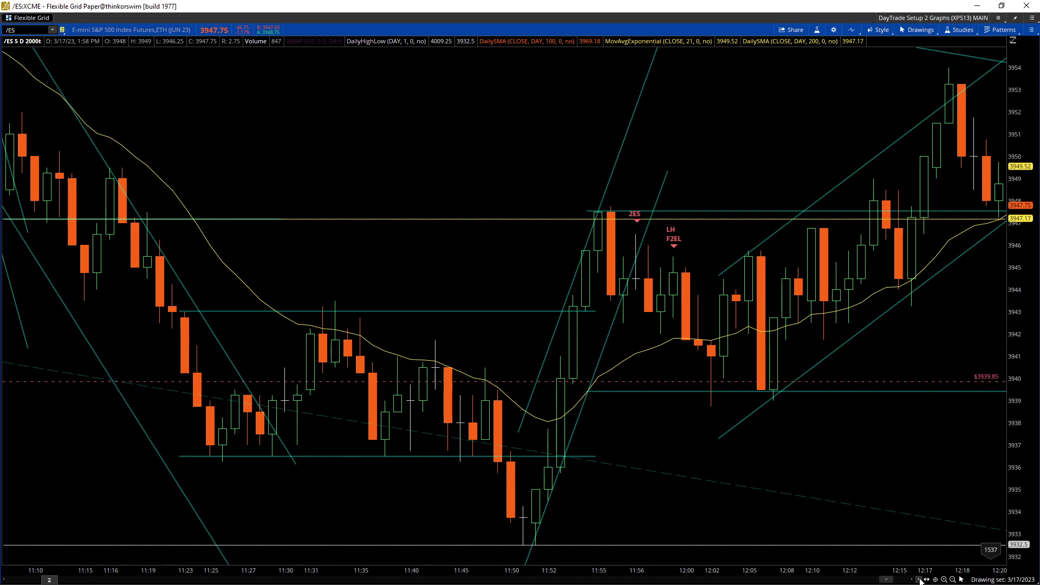
{"action": "left_click_drag", "start_coordinate": [920, 581], "coordinate": [919, 581]}
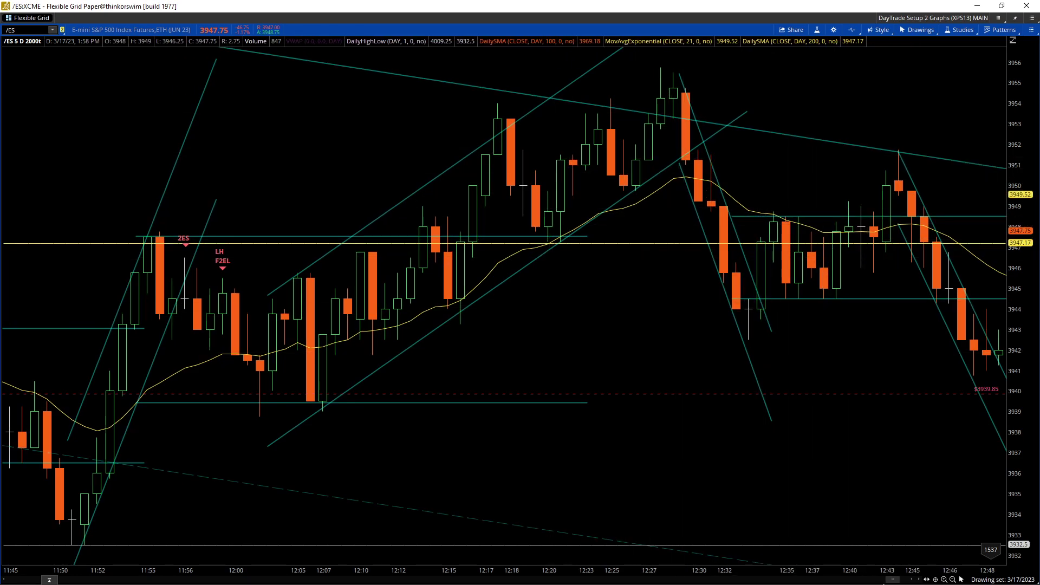
End the horizontal trading range that starts at 12:32 at the 12:44 bar and cancel its right extension.
{"action": "left_click_drag", "start_coordinate": [920, 581], "coordinate": [919, 581]}
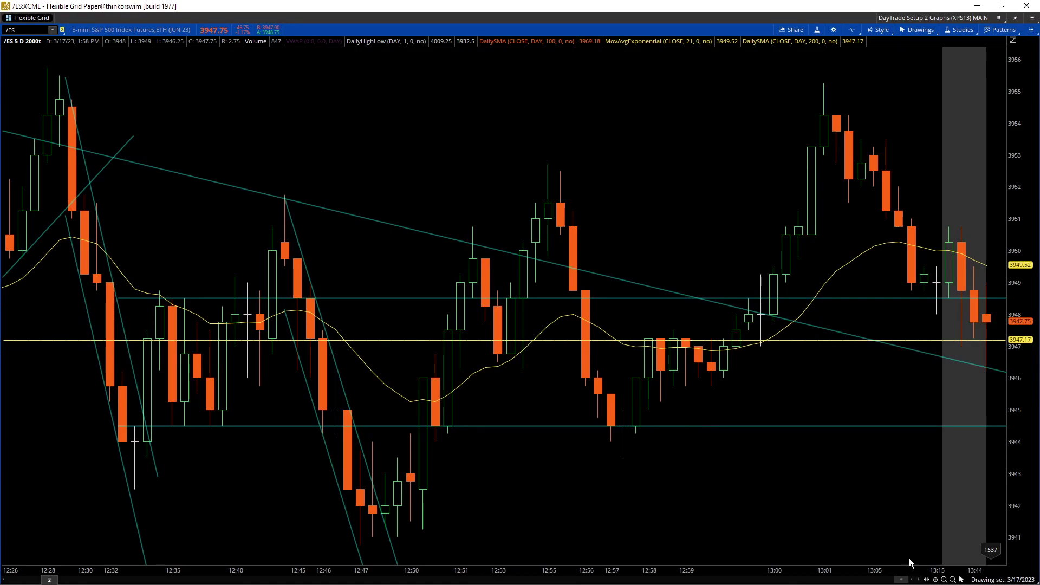
{"action": "left_click", "coordinate": [832, 427]}
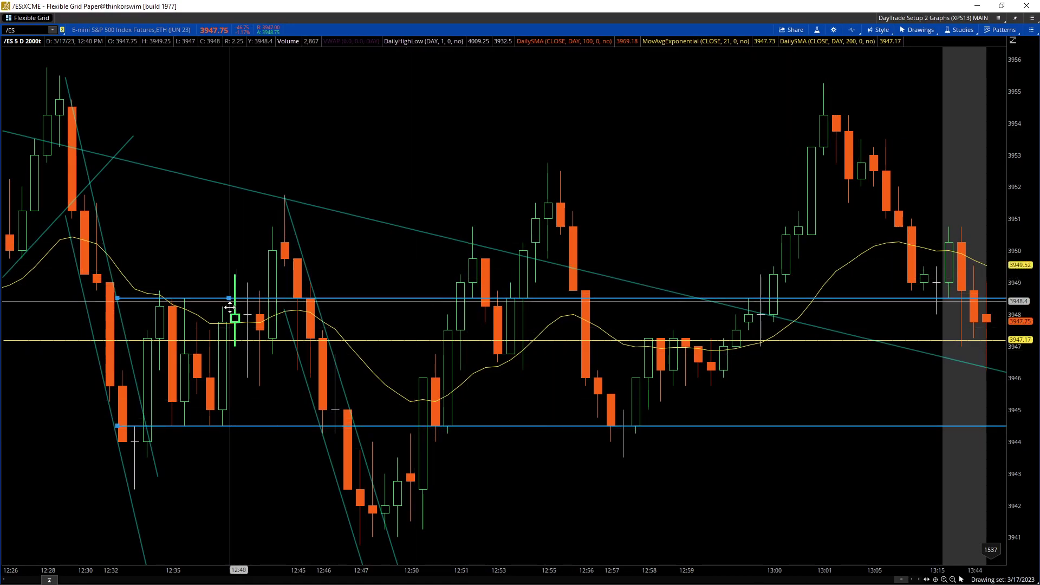
{"action": "left_click_drag", "start_coordinate": [233, 296], "coordinate": [253, 245]}
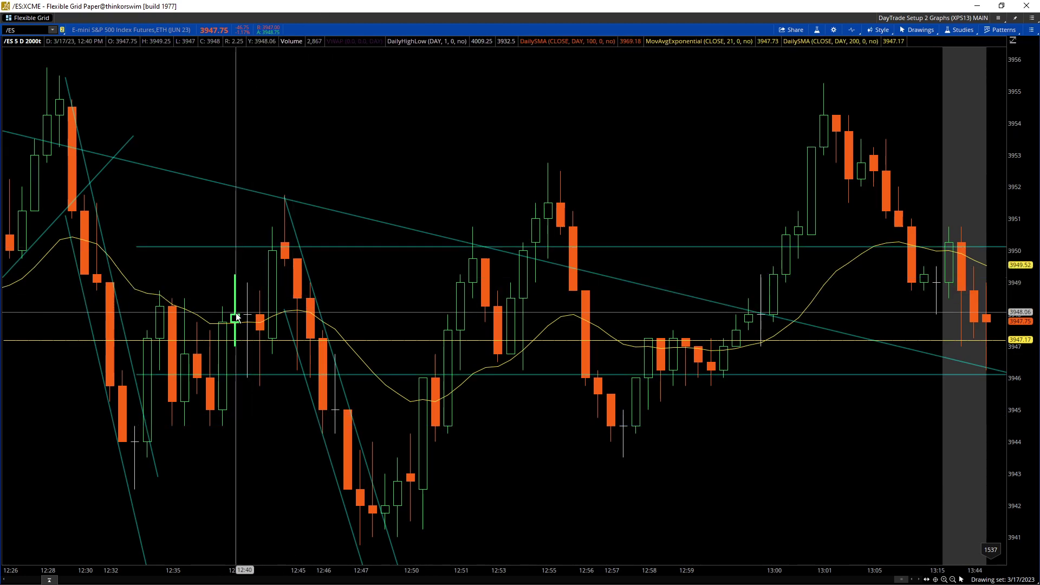
{"action": "key", "text": "ctrl+z"}
{"action": "left_click_drag", "start_coordinate": [223, 297], "coordinate": [286, 301]}
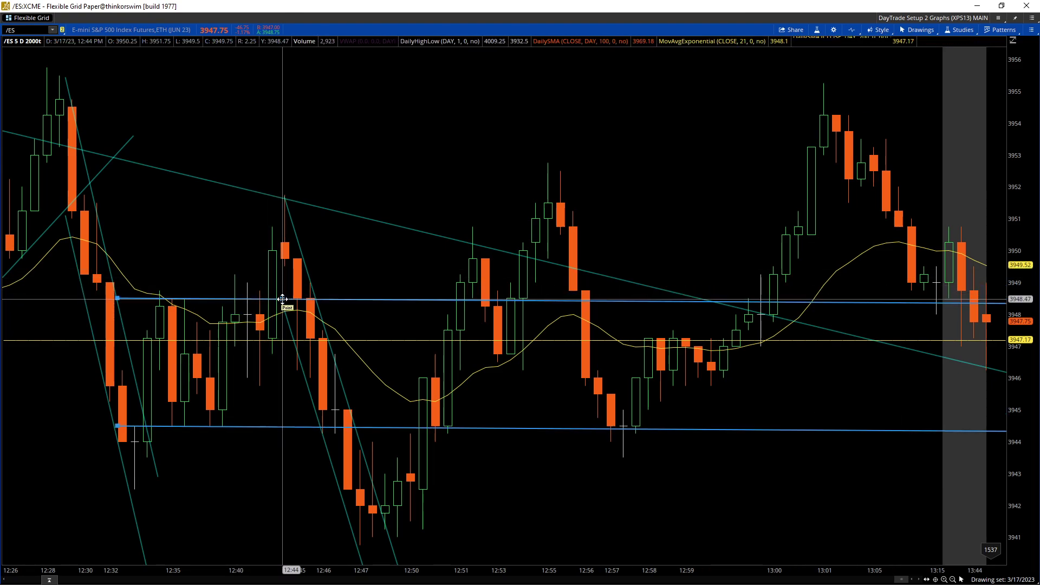
{"action": "right_click", "coordinate": [285, 302]}
{"action": "left_click", "coordinate": [304, 376]}
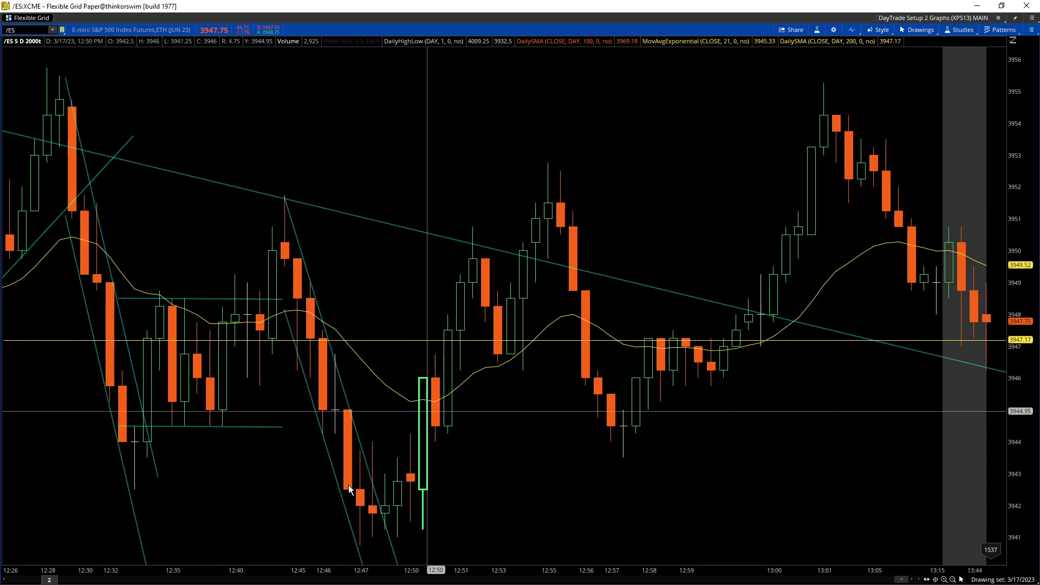
Draw a steep rising parallel channel from the 12:50 low along the rally into 12:52, with its right extension cancelled.
{"action": "middle_click", "coordinate": [469, 376]}
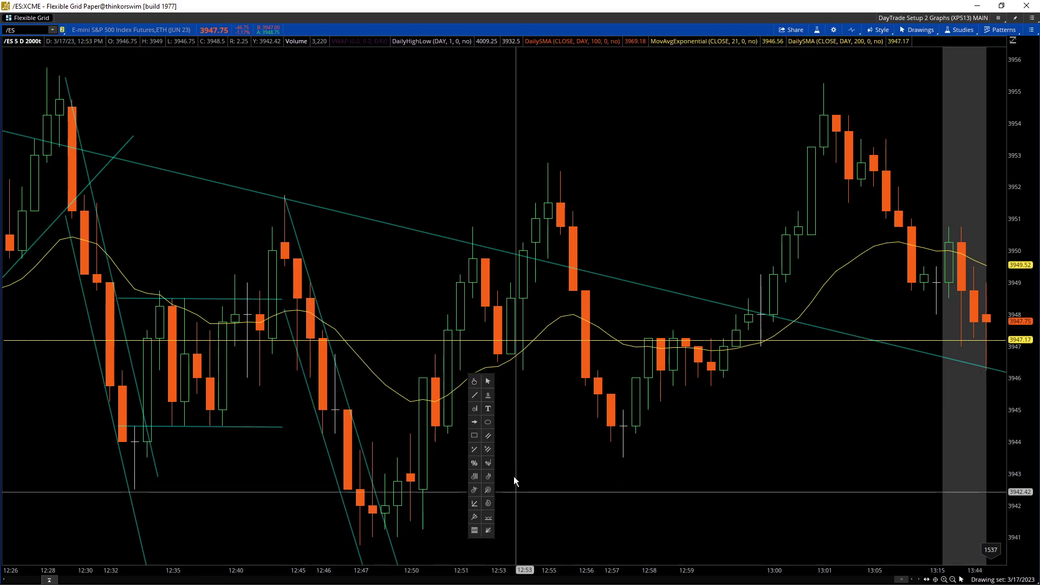
{"action": "left_click", "coordinate": [489, 436]}
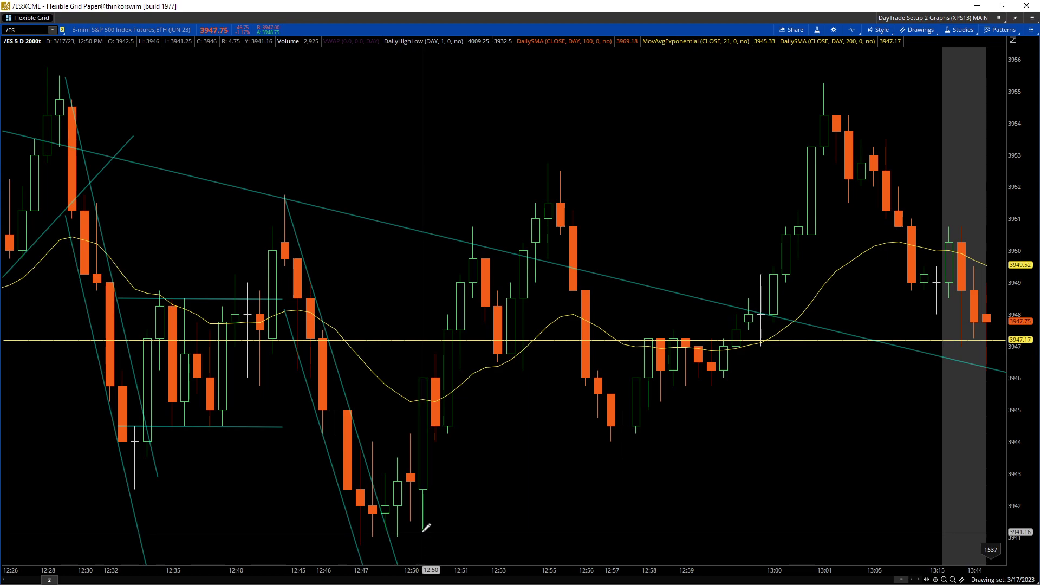
{"action": "left_click", "coordinate": [422, 532]}
{"action": "left_click", "coordinate": [500, 216]}
{"action": "left_click", "coordinate": [422, 372]}
{"action": "middle_click", "coordinate": [484, 399]}
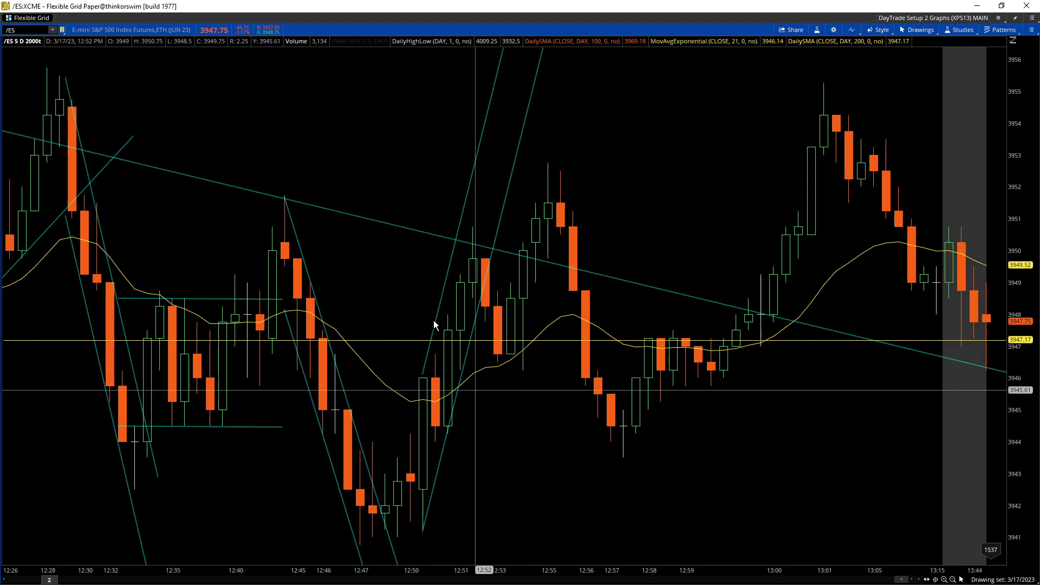
{"action": "right_click", "coordinate": [501, 227]}
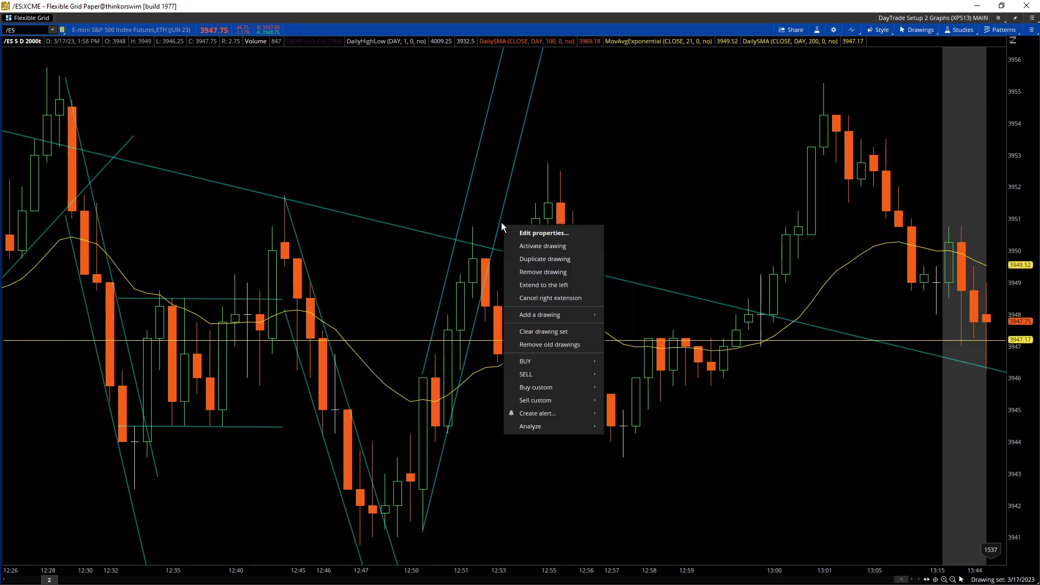
{"action": "left_click", "coordinate": [531, 299]}
Examine the marked entries, channels and ranges of the session from the 7:15 2ESH marker through the 11:59 F2EL marker.
{"action": "left_click_drag", "start_coordinate": [422, 568], "coordinate": [748, 580]}
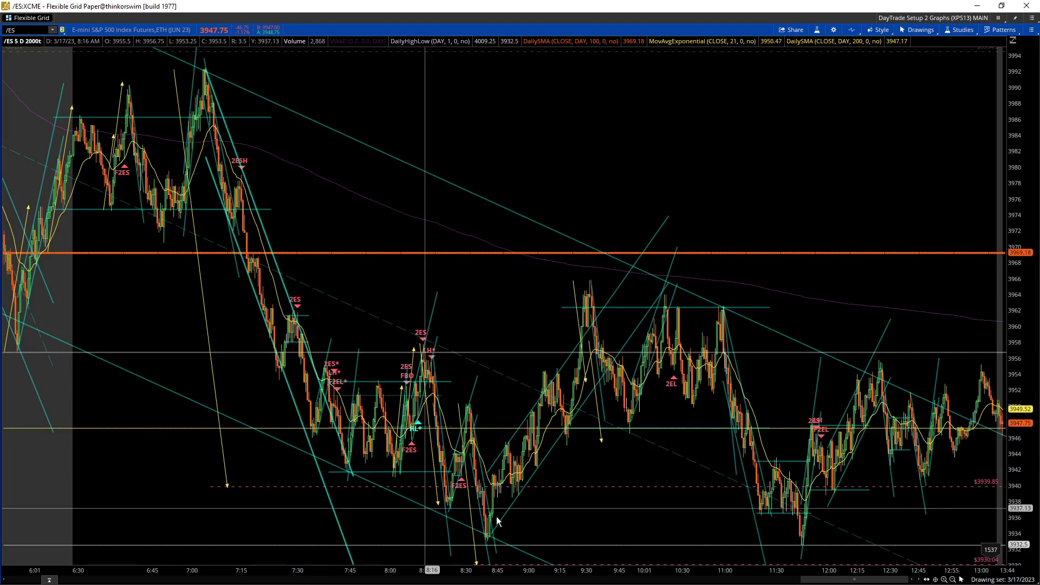
{"action": "left_click_drag", "start_coordinate": [599, 442], "coordinate": [224, 498]}
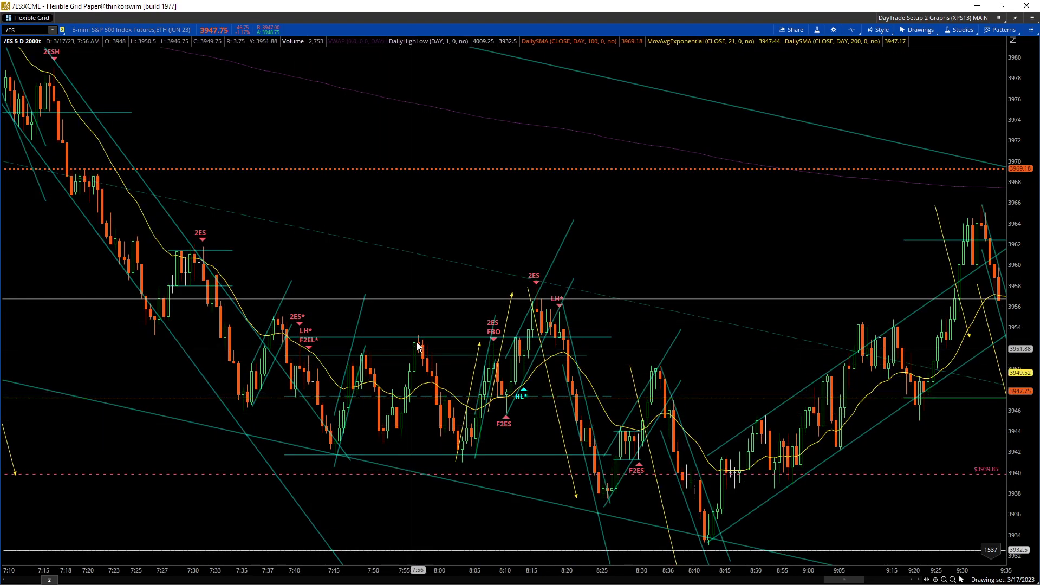
{"action": "scroll", "coordinate": [442, 430], "scroll_direction": "down", "scroll_amount": 10}
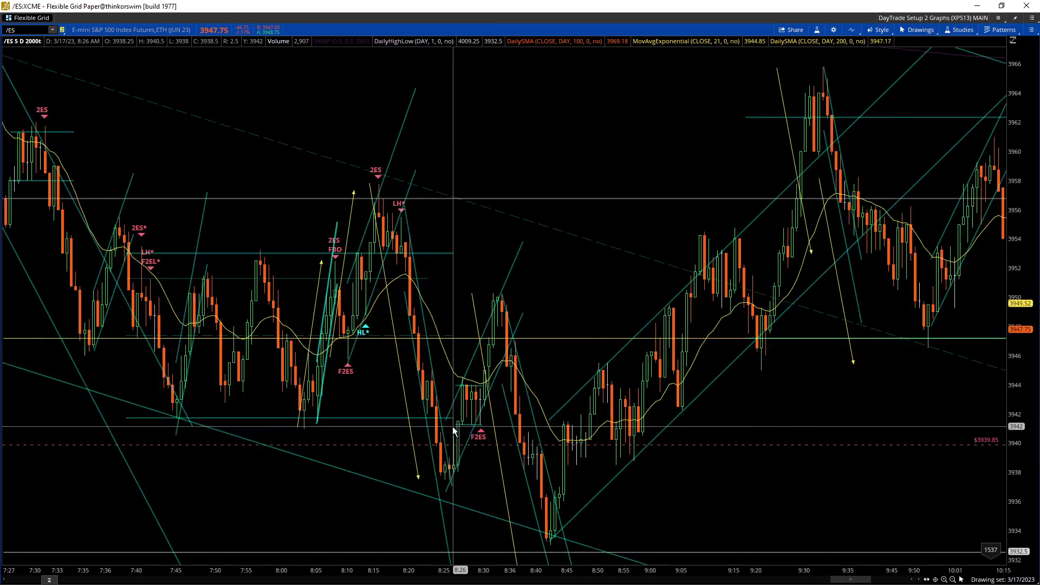
{"action": "scroll", "coordinate": [447, 438], "scroll_direction": "down", "scroll_amount": 2}
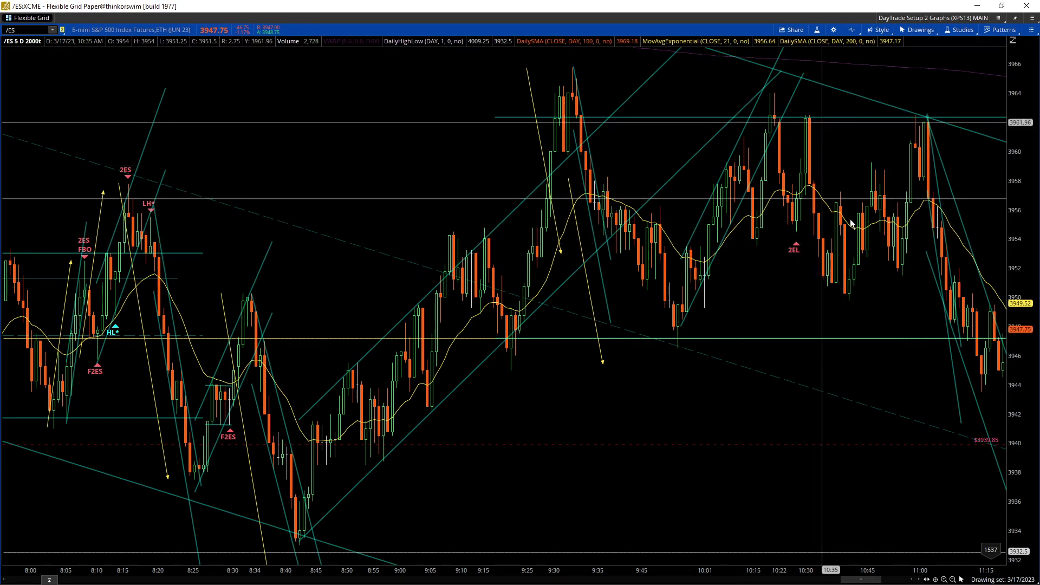
{"action": "scroll", "coordinate": [727, 303], "scroll_direction": "down", "scroll_amount": 5}
{"action": "scroll", "coordinate": [720, 350], "scroll_direction": "down", "scroll_amount": 5}
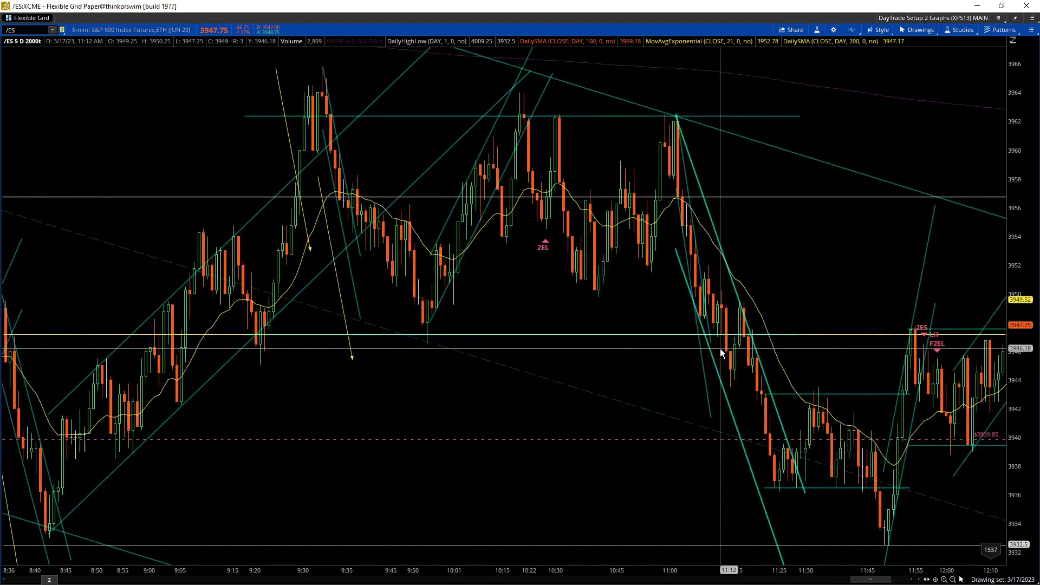
{"action": "scroll", "coordinate": [683, 372], "scroll_direction": "up", "scroll_amount": 10}
{"action": "scroll", "coordinate": [683, 377], "scroll_direction": "up", "scroll_amount": 8}
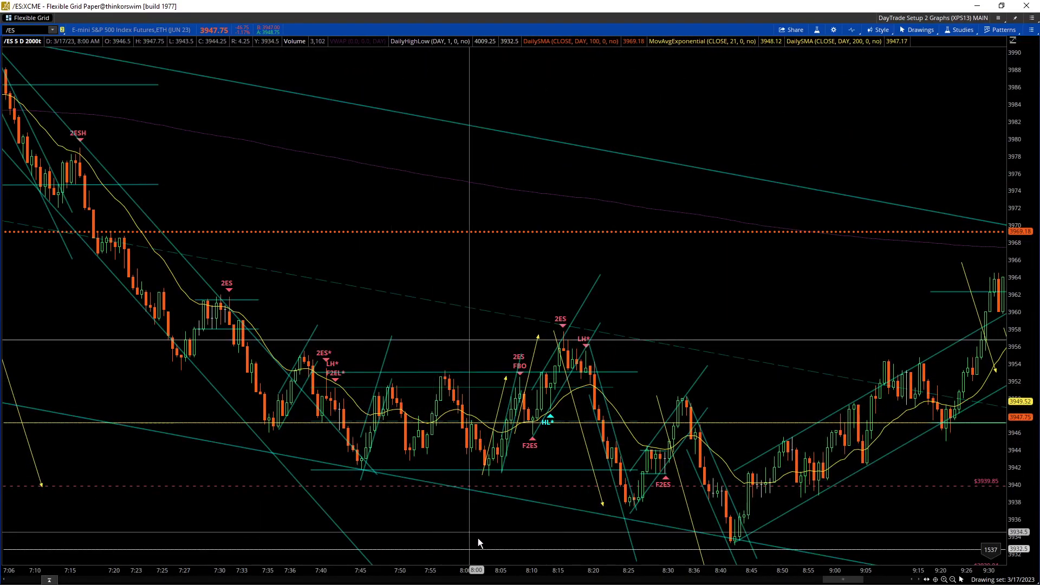
Examine the 7:28 to 9:30 trading range up close and compare it with the whole session, including the overnight decline from 4009.25.
{"action": "left_click_drag", "start_coordinate": [481, 569], "coordinate": [520, 569]}
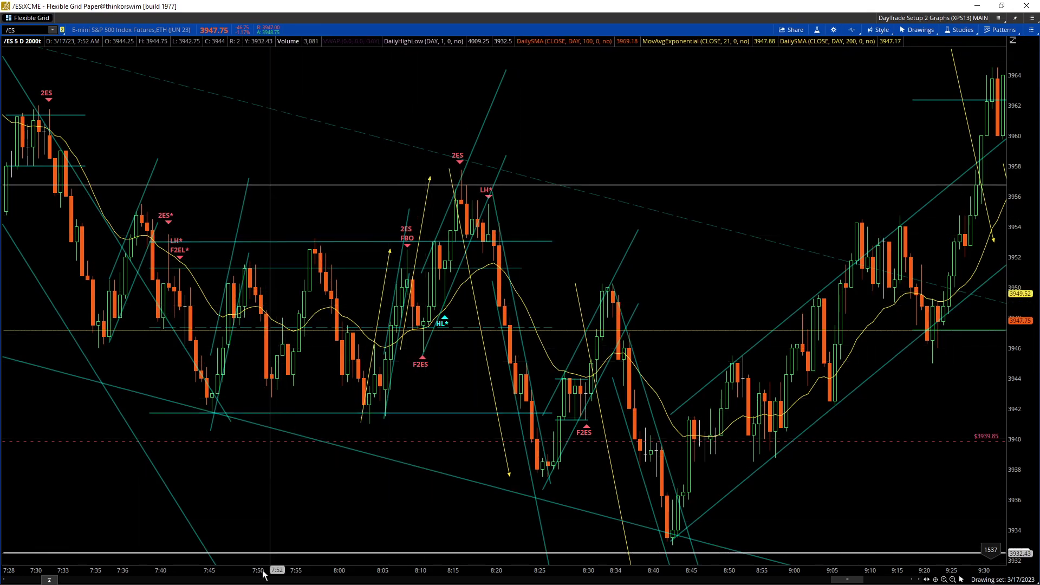
{"action": "scroll", "coordinate": [252, 570], "scroll_direction": "down", "scroll_amount": 5}
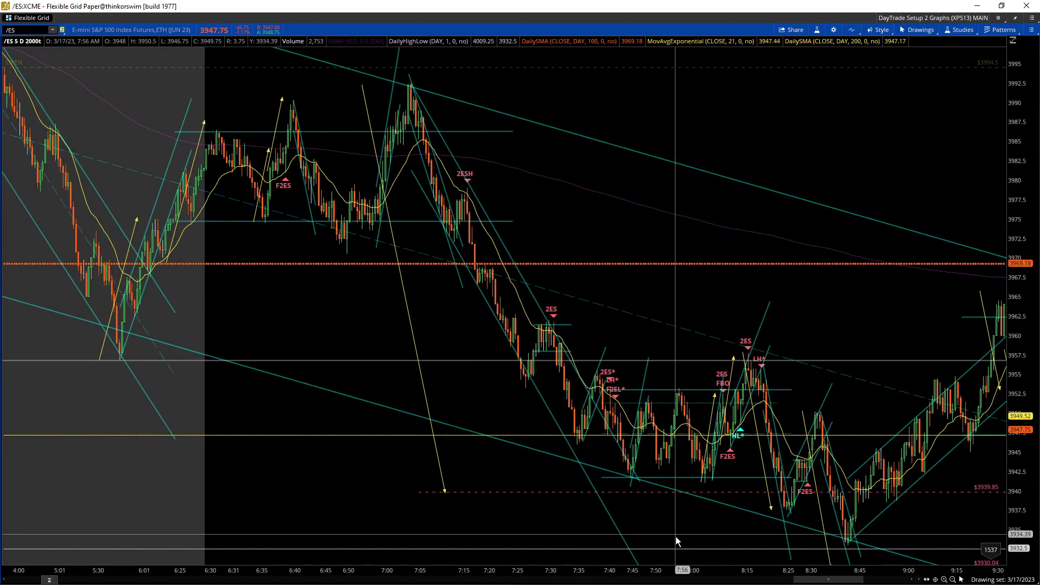
{"action": "scroll", "coordinate": [676, 571], "scroll_direction": "down", "scroll_amount": 3}
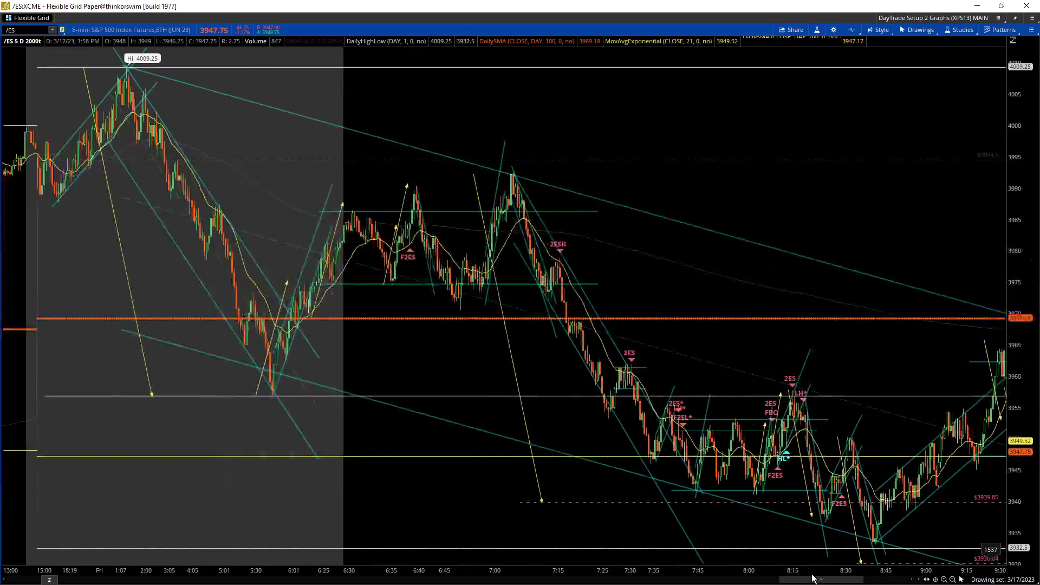
{"action": "left_click_drag", "start_coordinate": [816, 581], "coordinate": [860, 581]}
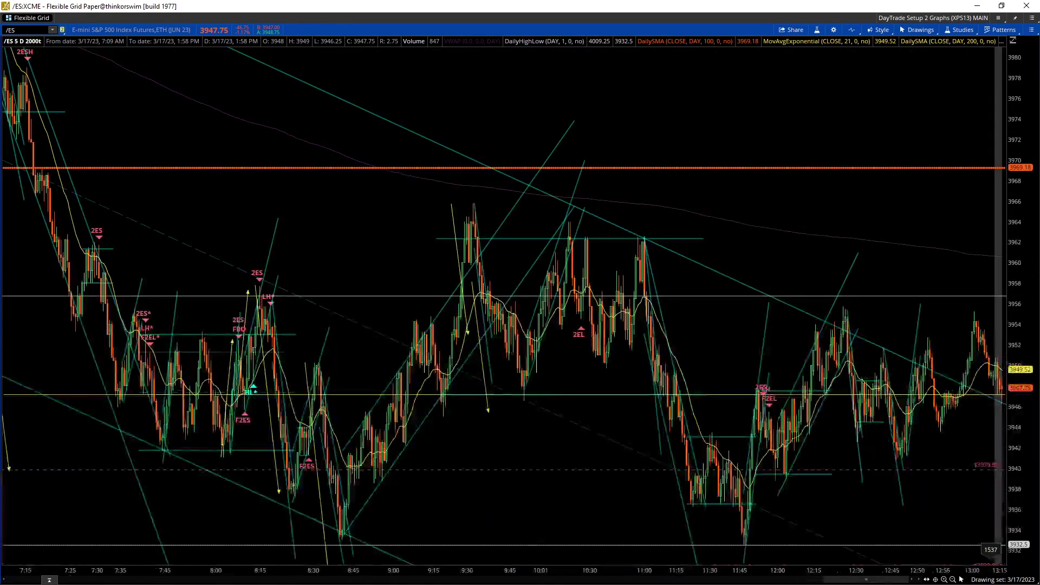
{"action": "left_click", "coordinate": [448, 372]}
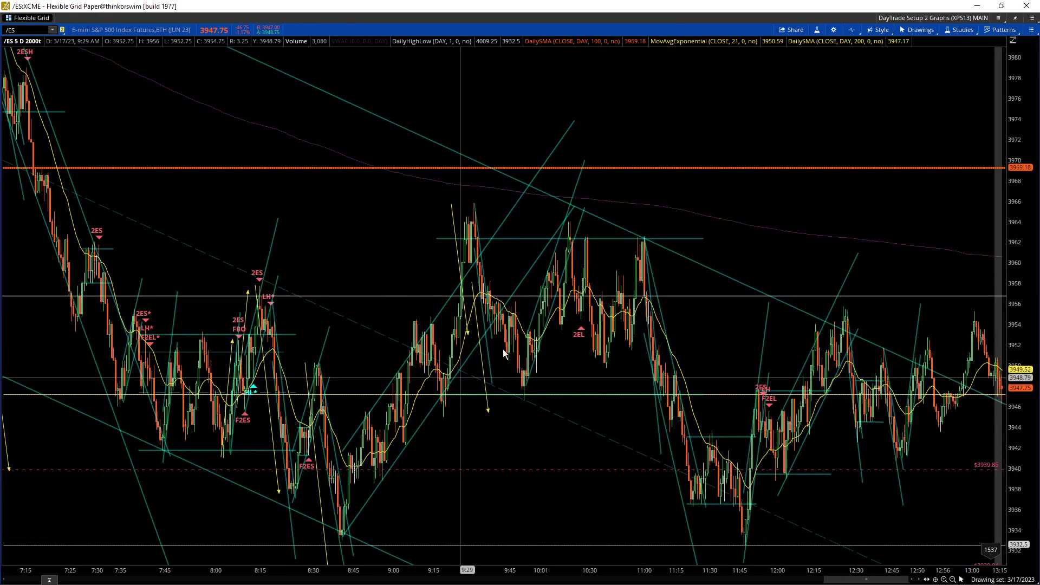
{"action": "left_click", "coordinate": [845, 426]}
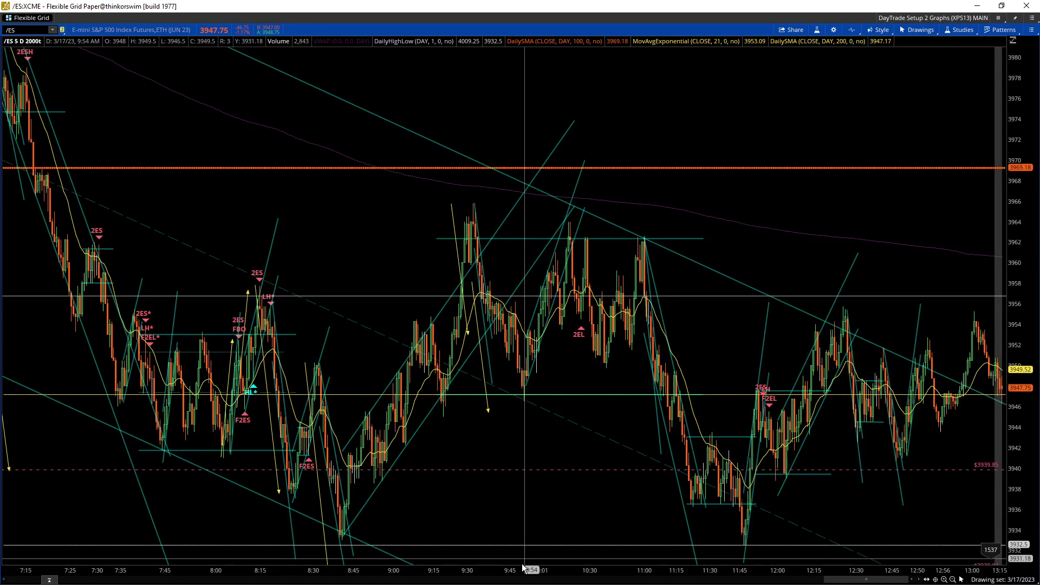
{"action": "left_click_drag", "start_coordinate": [519, 570], "coordinate": [304, 570]}
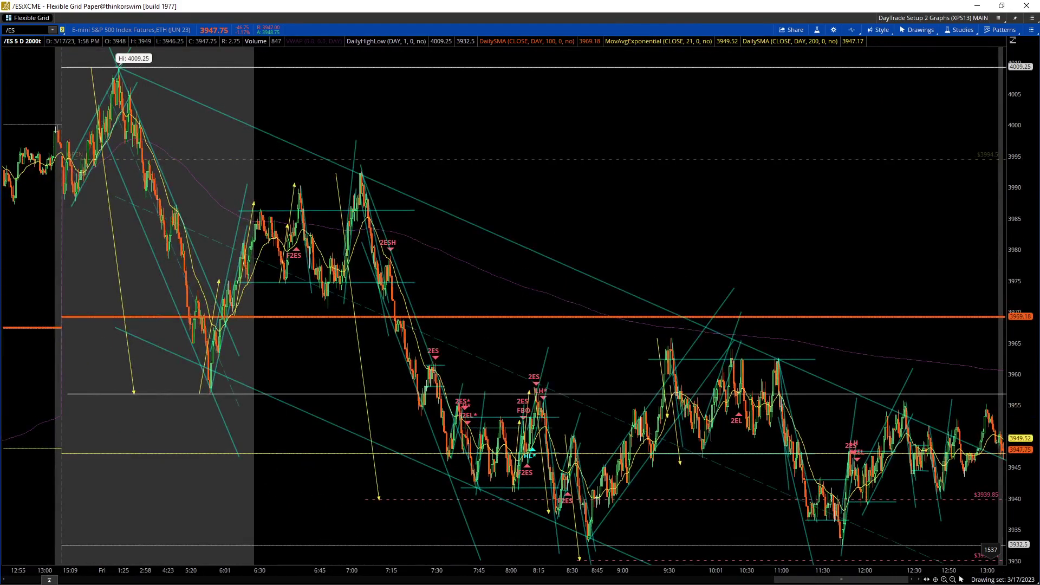